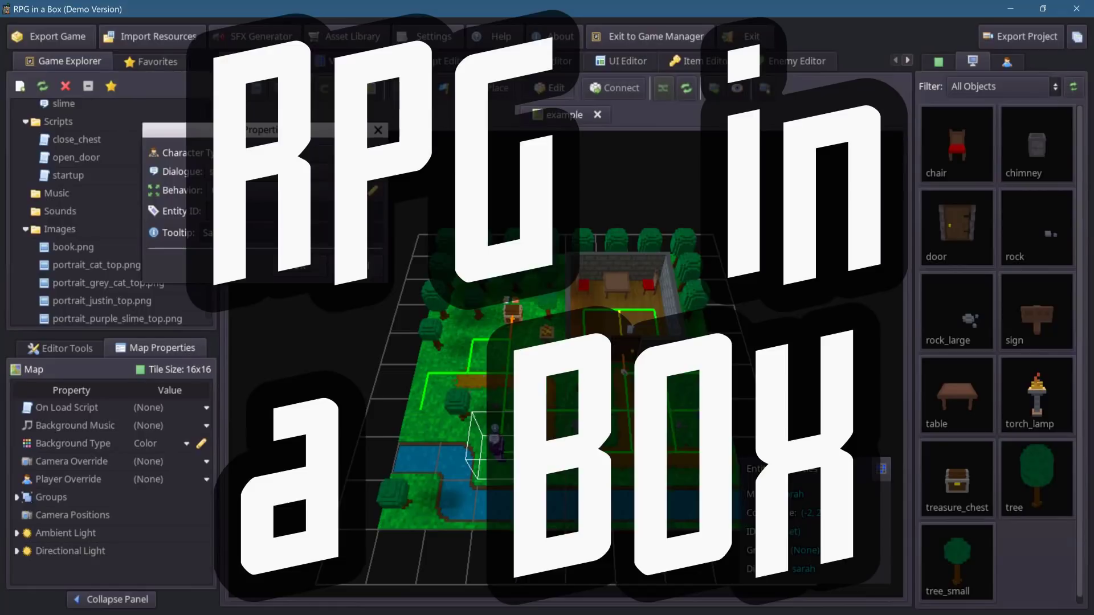
# - Switch from the RPG in a Box editor to the rpginabox.com home page in Edge
pyautogui.hotkey('alt', 'Tab')
pyautogui.press('Tab')
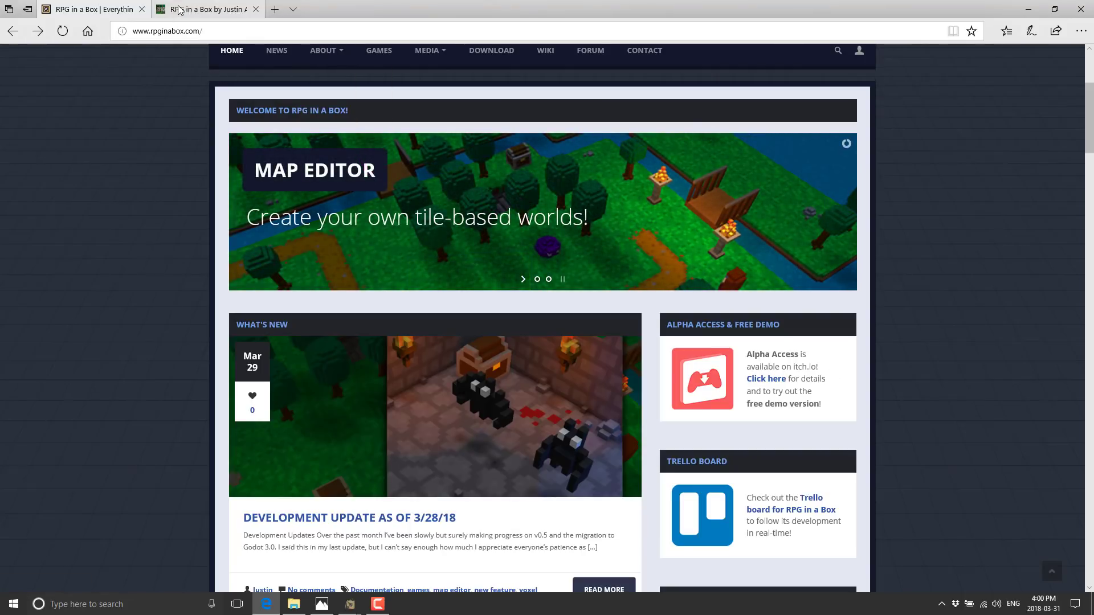
# - Compare the itch.io RPG in a Box page with the rpginabox.com home page tab
pyautogui.click(197, 9)
pyautogui.scroll(12, 525, 289)
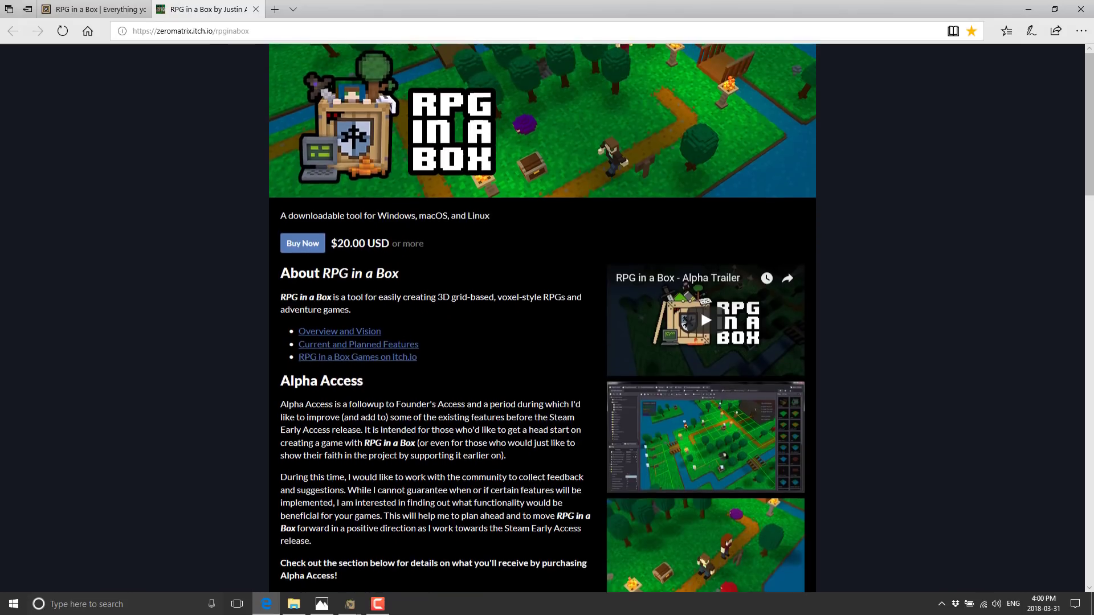
pyautogui.click(94, 9)
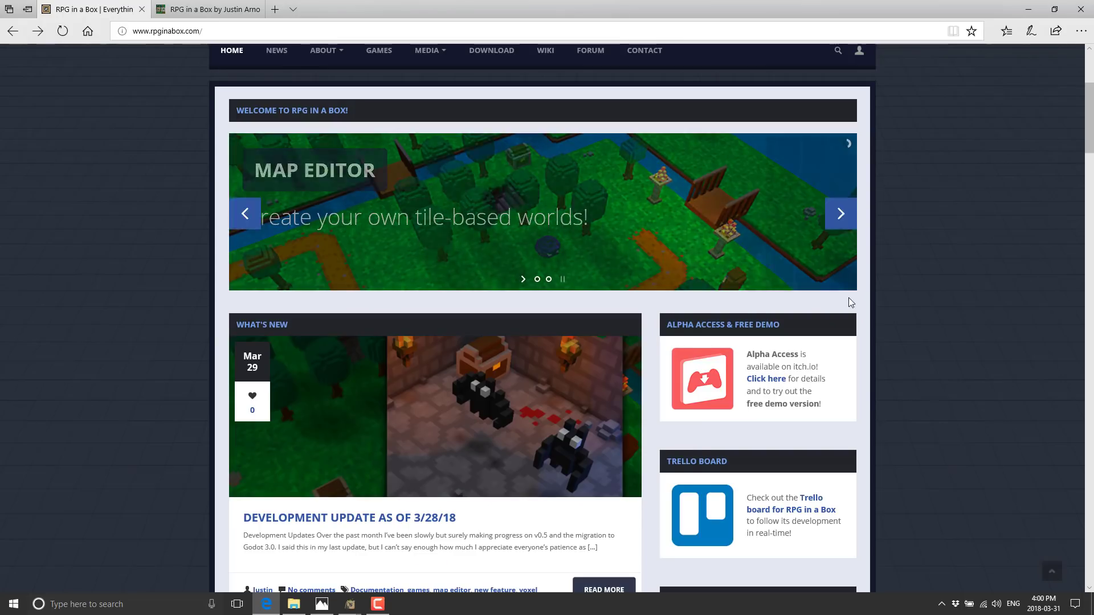
pyautogui.scroll(2, 748, 431)
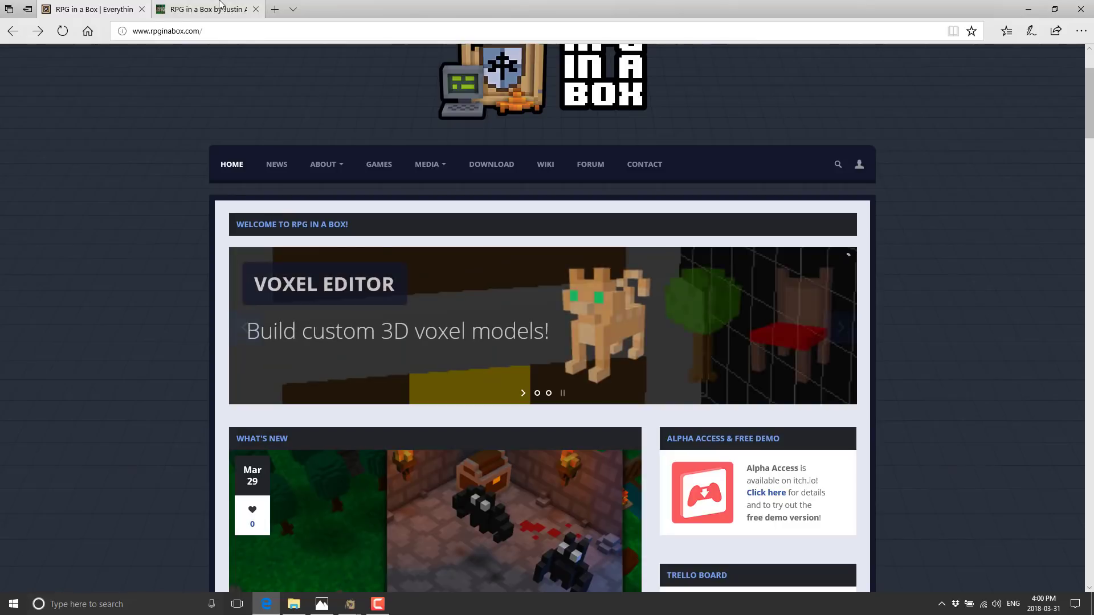
pyautogui.click(197, 9)
# - Scroll the itch.io page down to its purchase and Download demo options
pyautogui.scroll(-2, 706, 501)
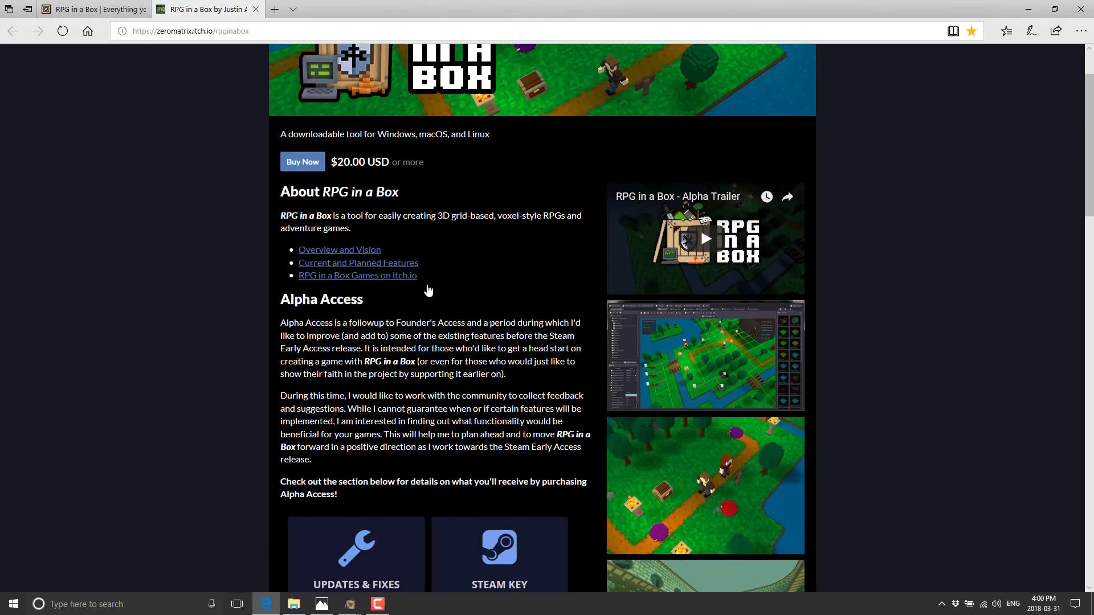
pyautogui.scroll(-5, 552, 380)
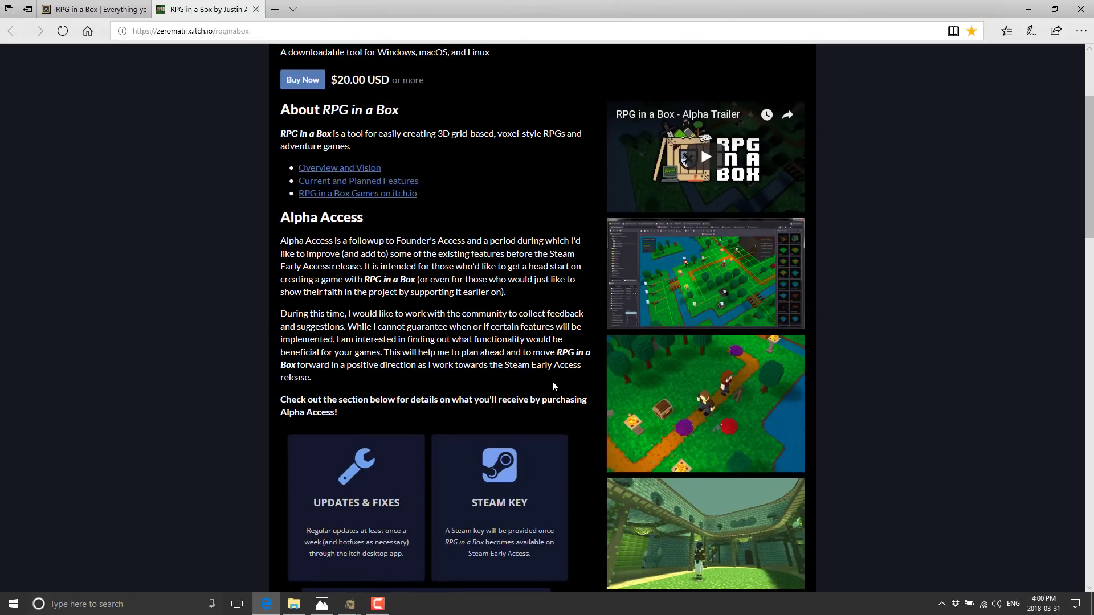
pyautogui.scroll(-8, 552, 382)
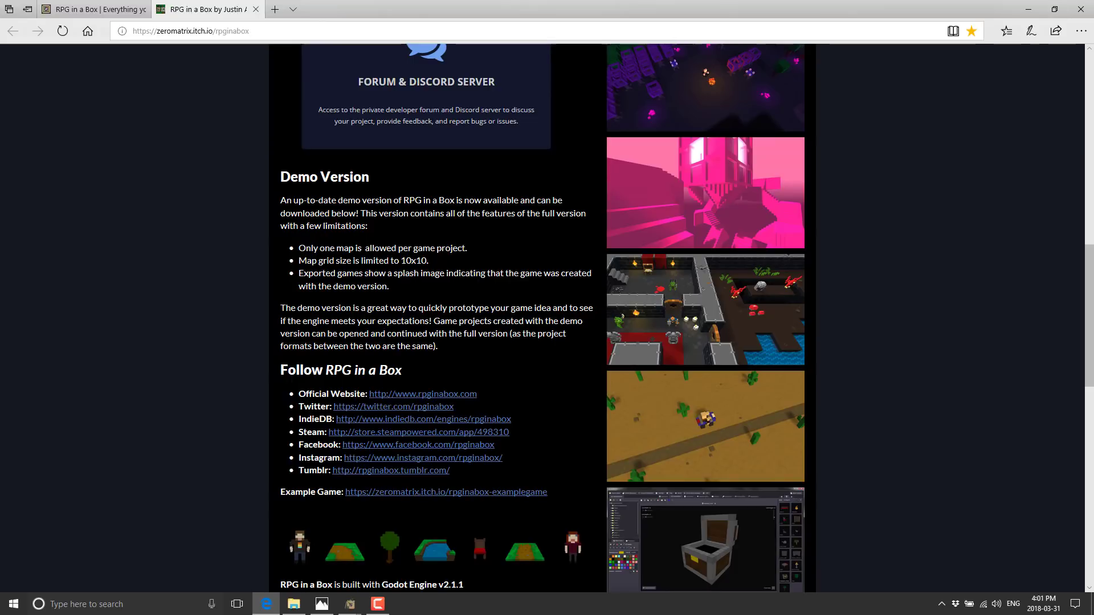
pyautogui.scroll(-4, 403, 293)
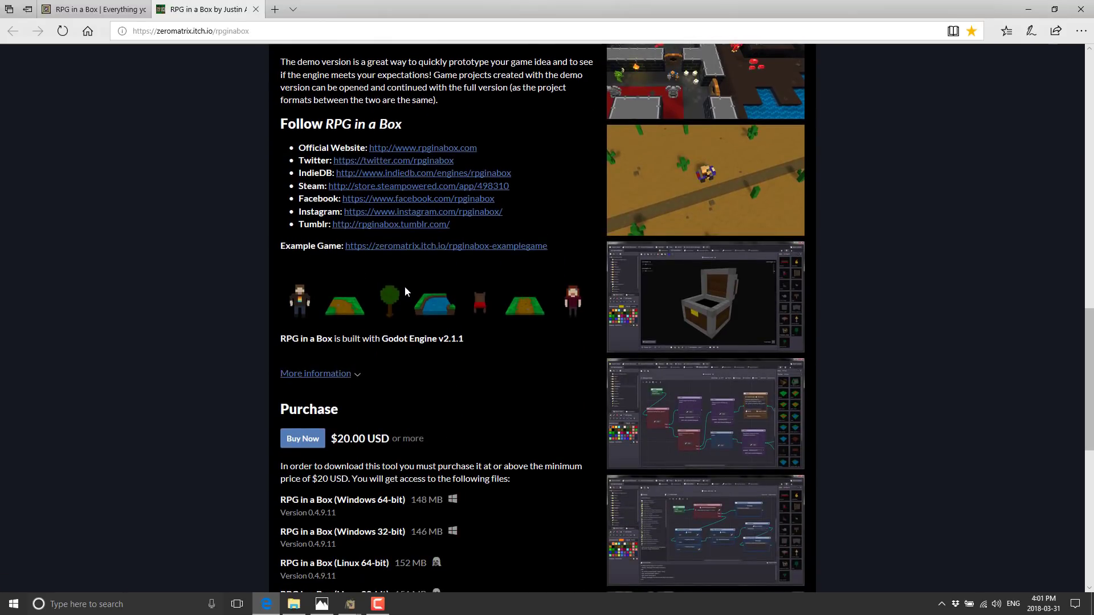
pyautogui.scroll(-3, 405, 287)
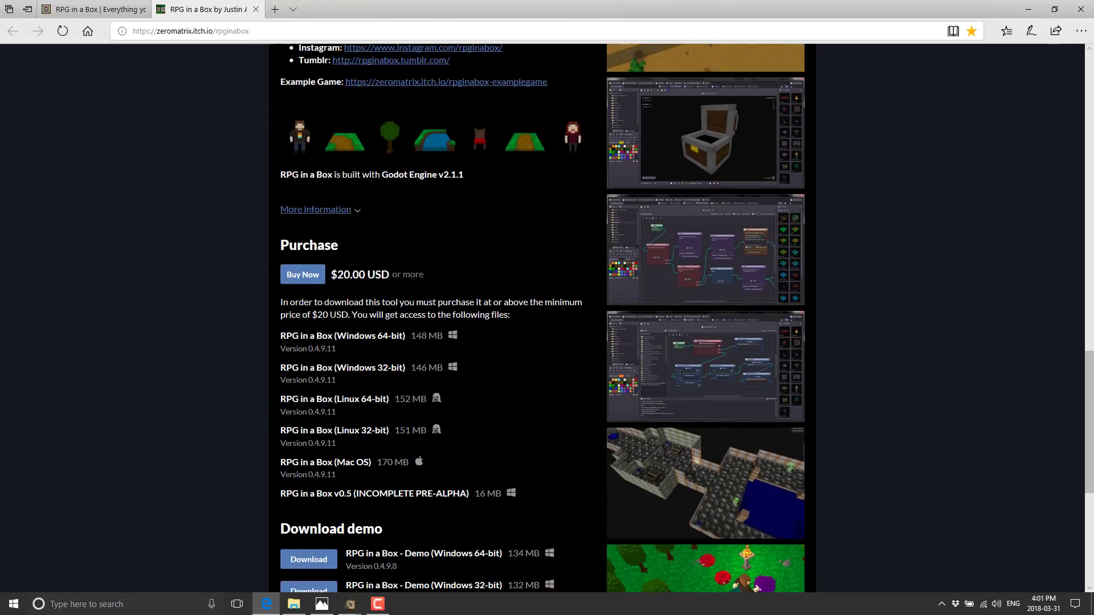
pyautogui.scroll(-3, 484, 384)
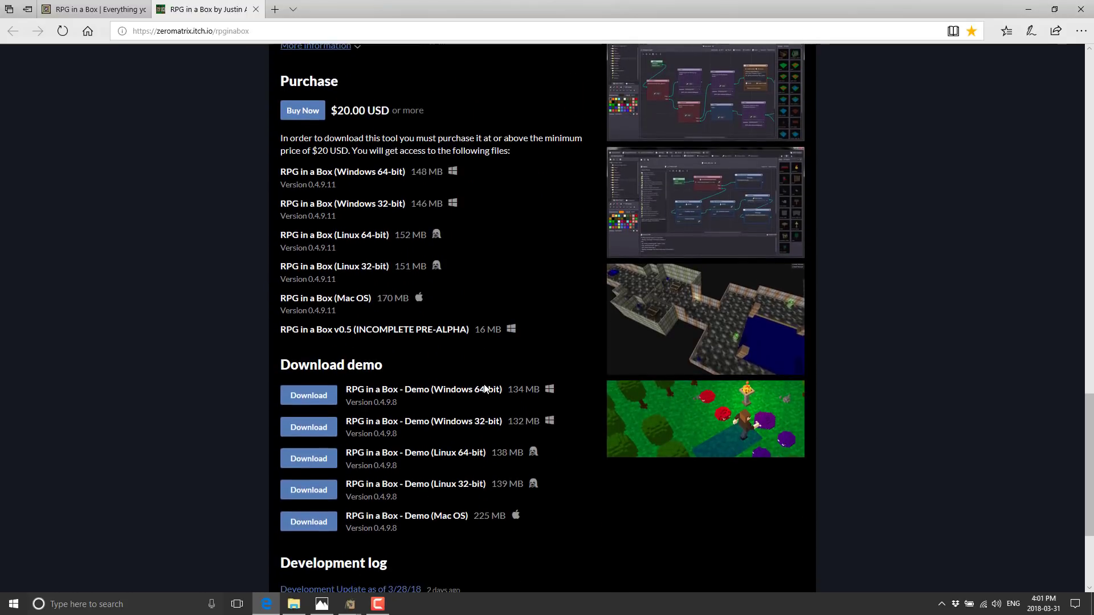
pyautogui.scroll(-3, 484, 386)
pyautogui.scroll(7, 484, 386)
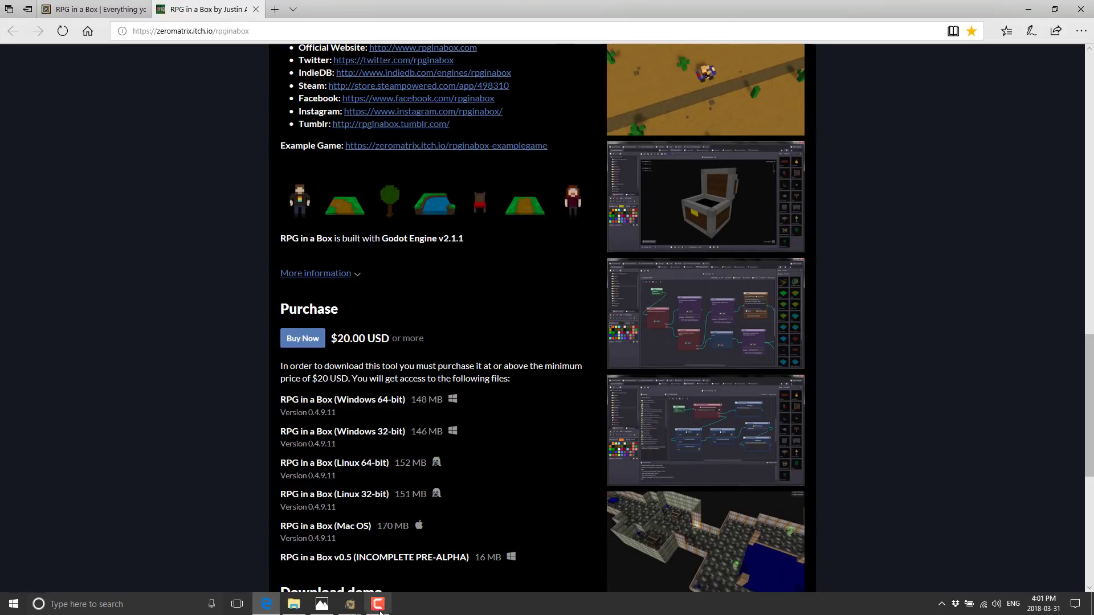
# - Bring back the Game Manager and open Create a New Game, with default title My Game
pyautogui.moveTo(350, 603)
pyautogui.click(415, 550)
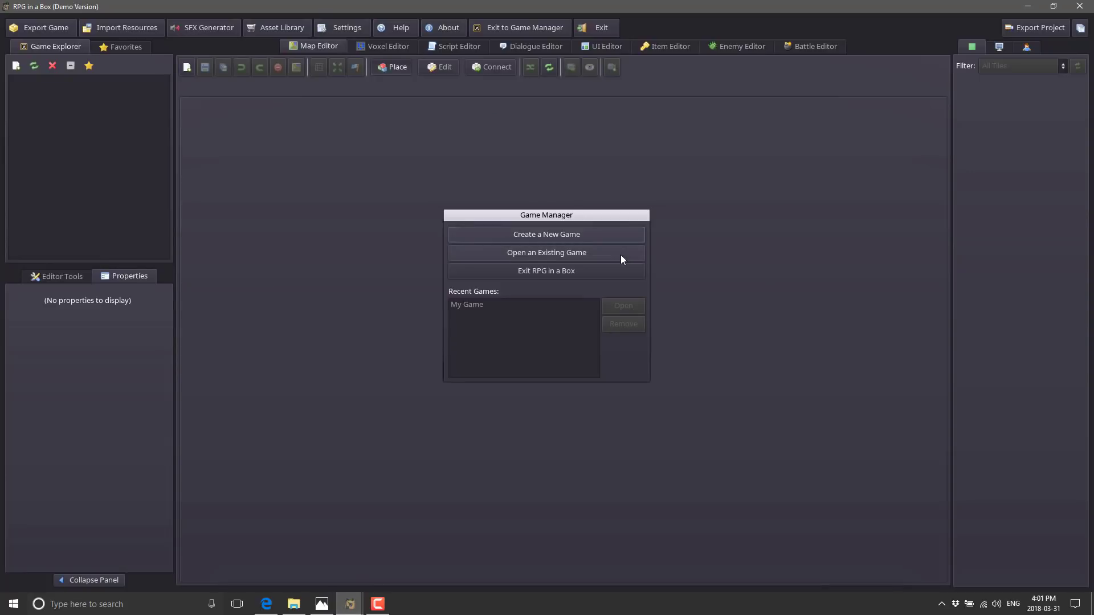
pyautogui.click(541, 234)
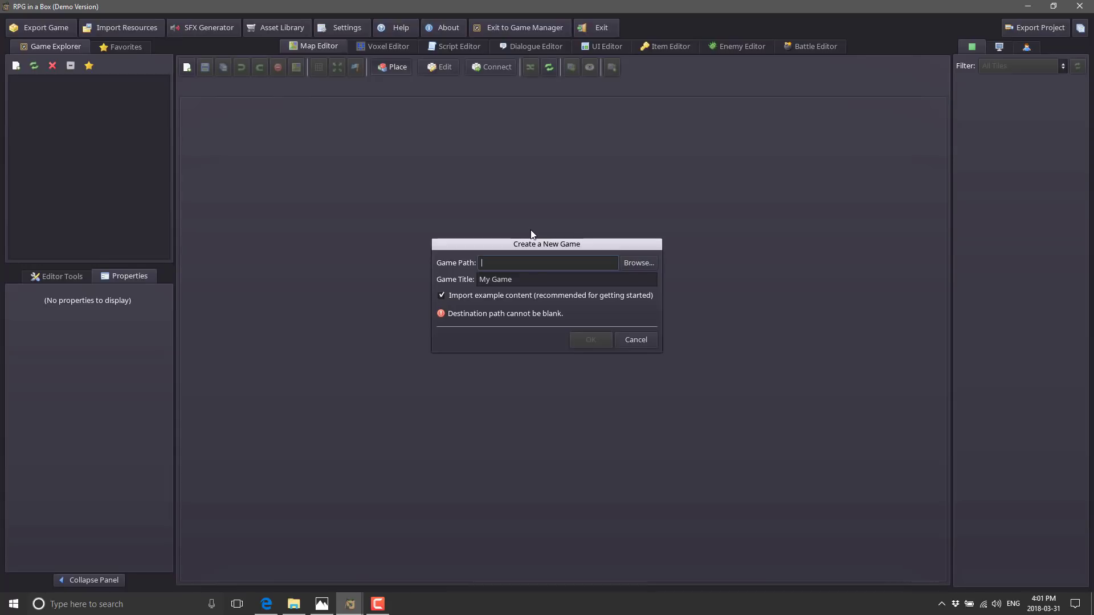
# - Set the game path to a new RPGBOXYT folder created under C:/temp
pyautogui.click(654, 265)
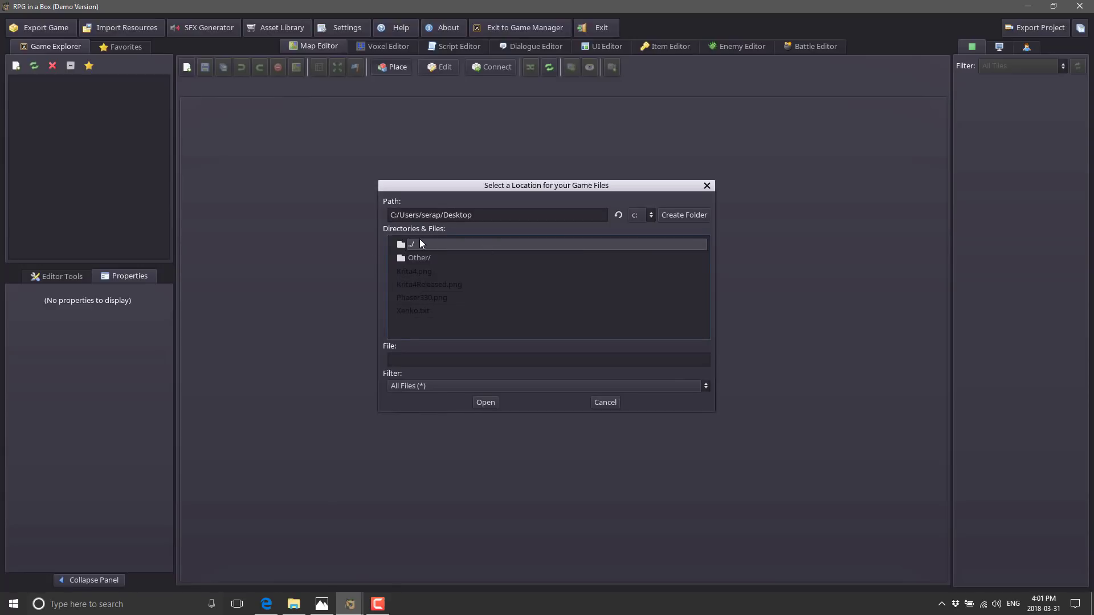
pyautogui.doubleClick(411, 244)
pyautogui.scroll(1, 413, 242)
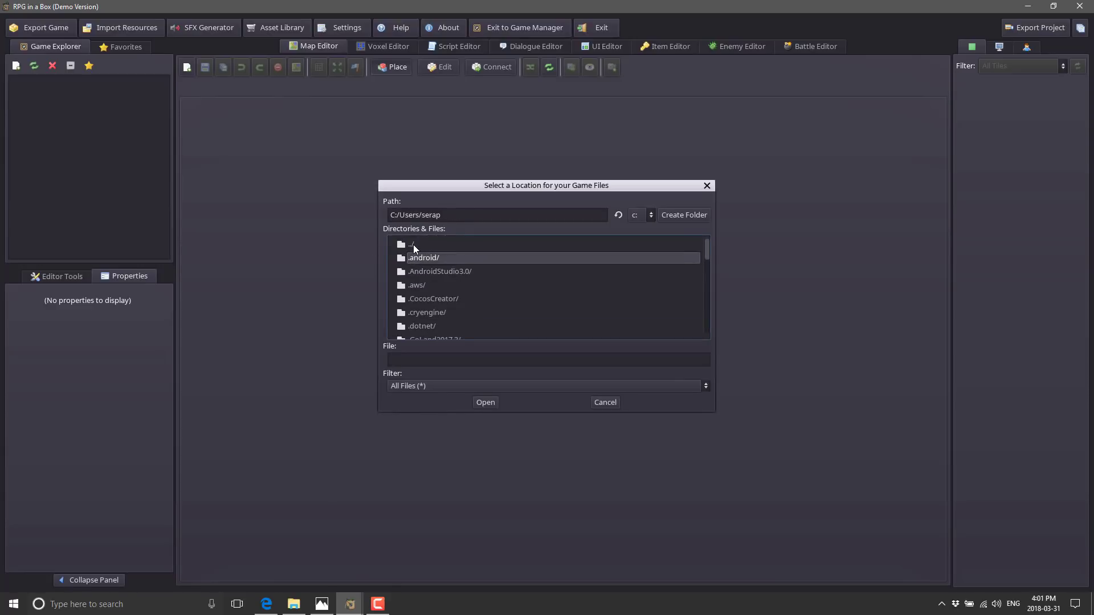
pyautogui.doubleClick(413, 244)
pyautogui.doubleClick(413, 245)
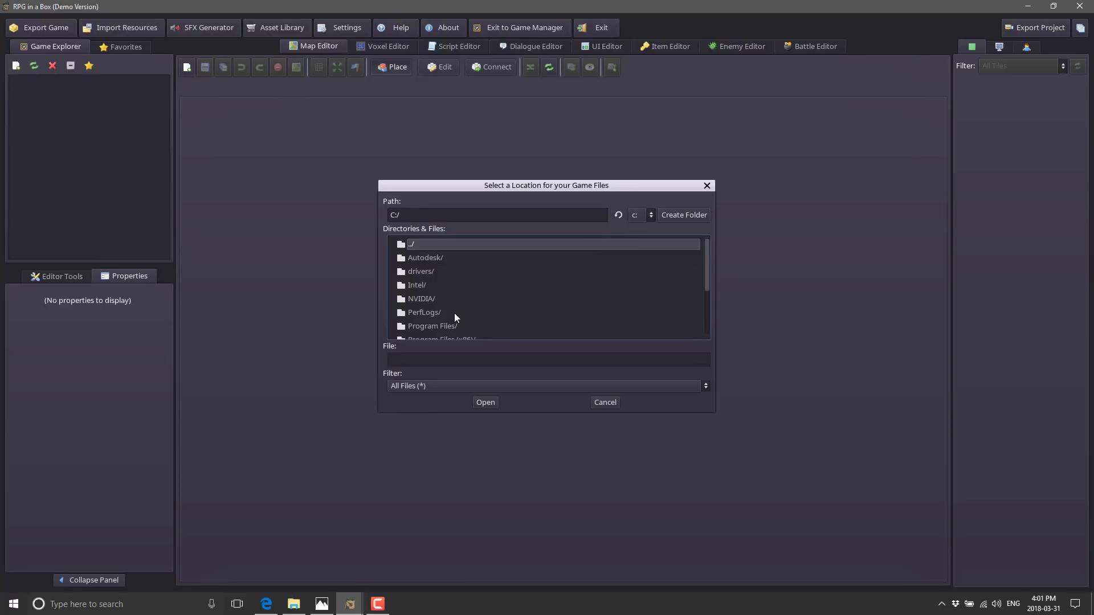
pyautogui.scroll(-4, 450, 311)
pyautogui.click(408, 322)
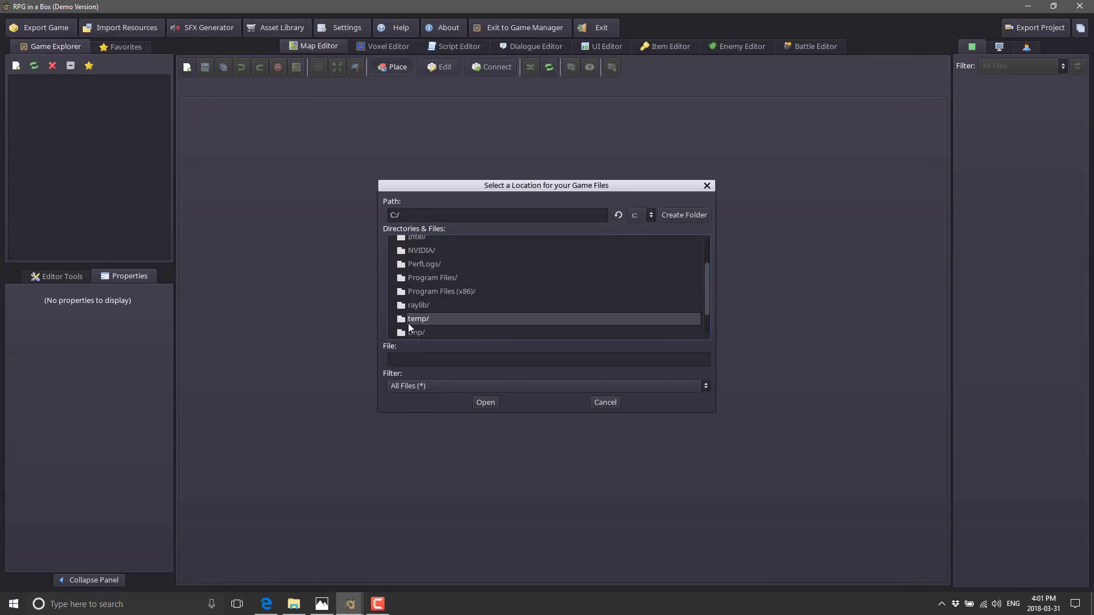
pyautogui.doubleClick(408, 319)
pyautogui.click(692, 219)
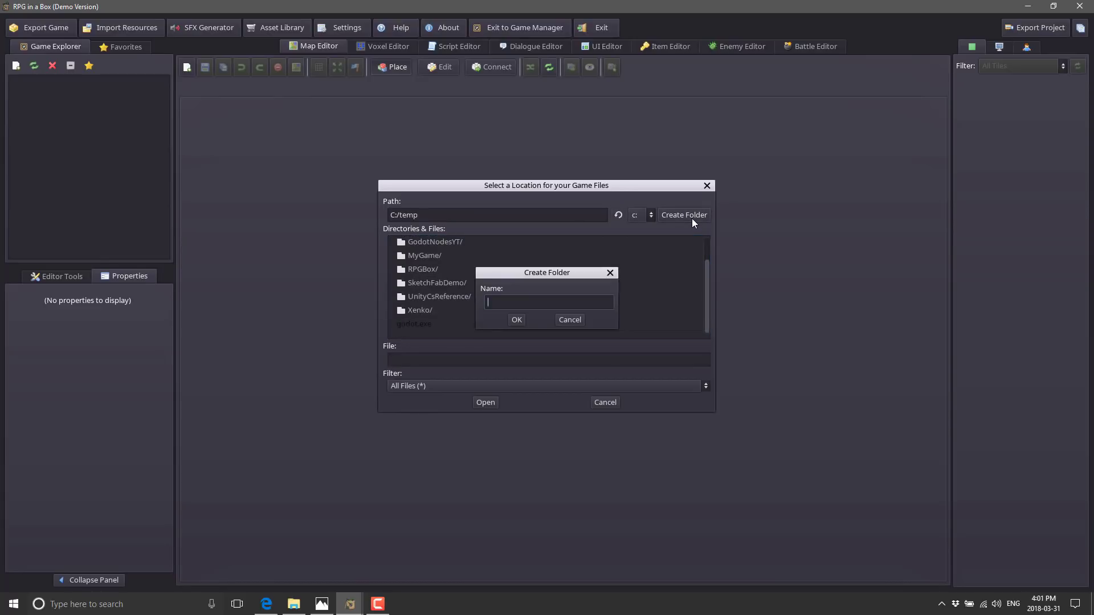
pyautogui.write('RPGBOXYT')
pyautogui.click(516, 320)
pyautogui.click(486, 402)
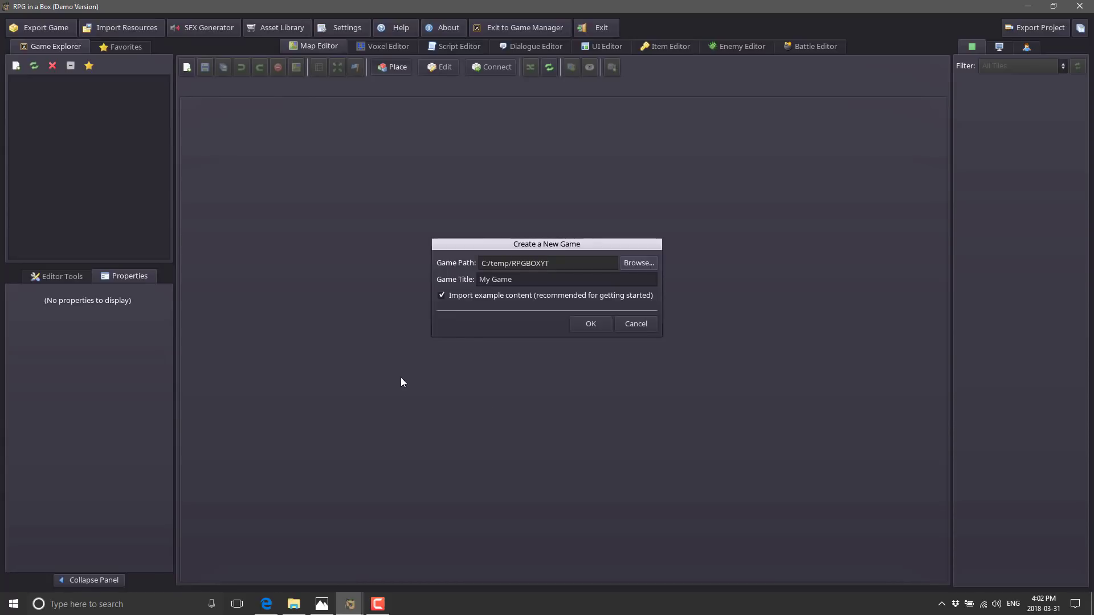
# - Title the game YTDemo and create the project
pyautogui.press('Tab')
pyautogui.write('YTDemo')
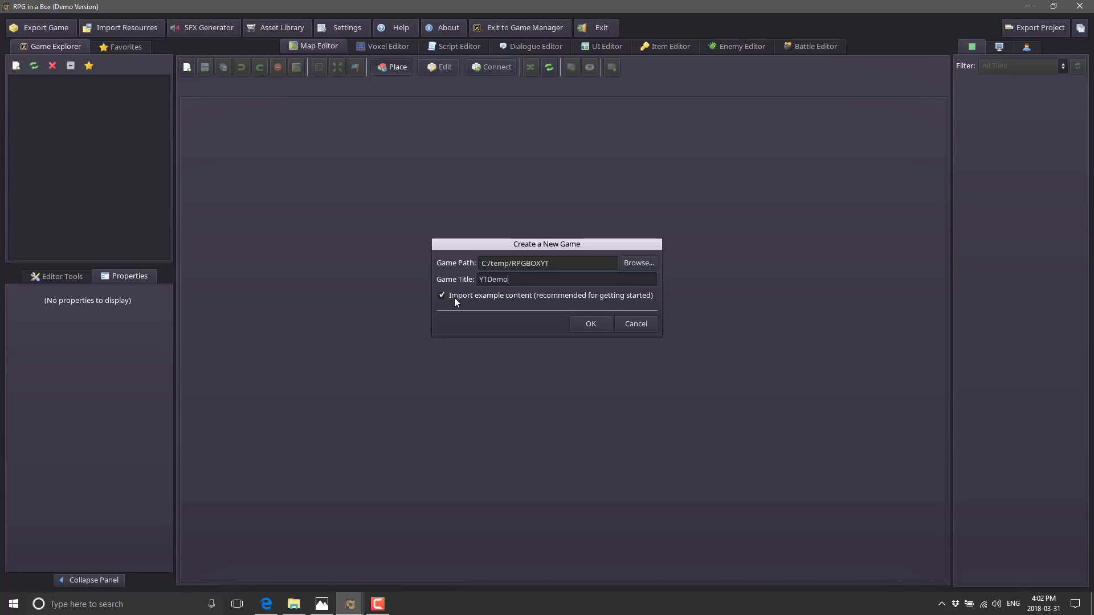
pyautogui.click(602, 324)
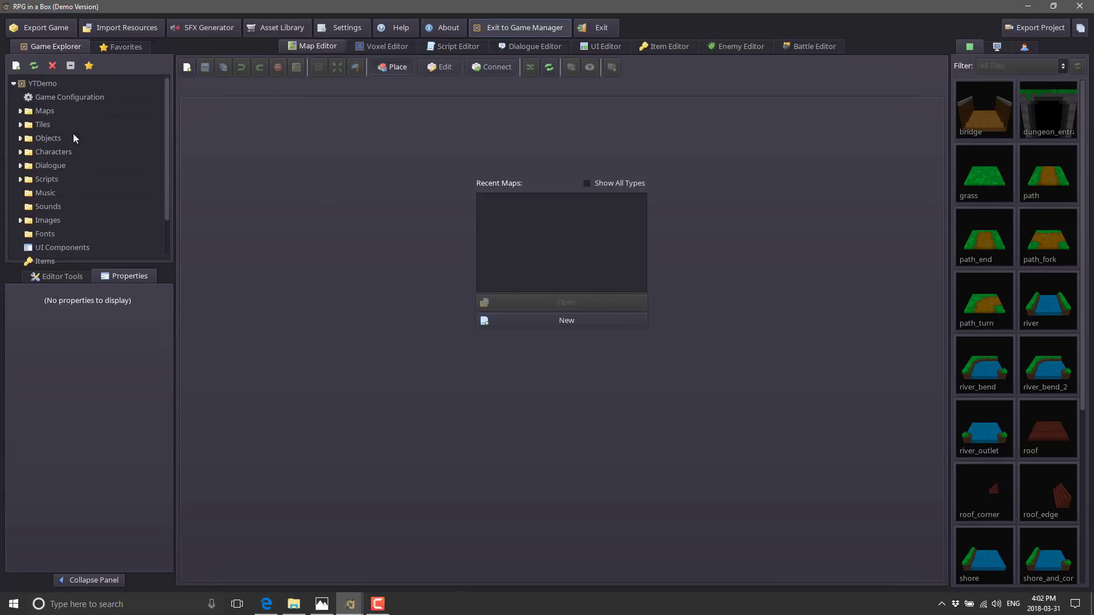
# - Open the example map from Maps in the Map Editor and rotate the view
pyautogui.click(23, 111)
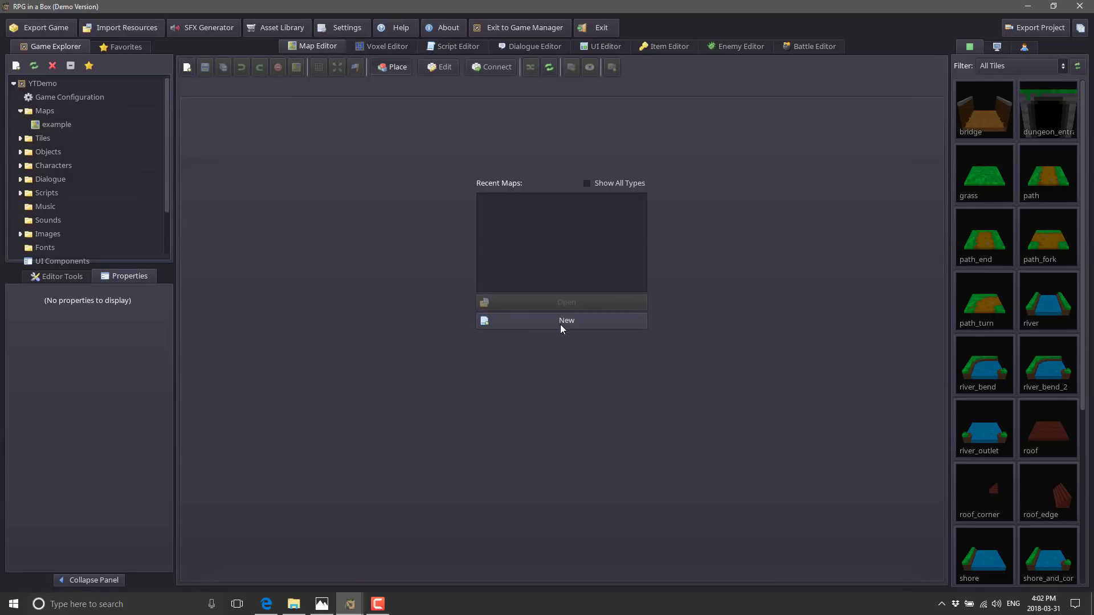
pyautogui.doubleClick(50, 123)
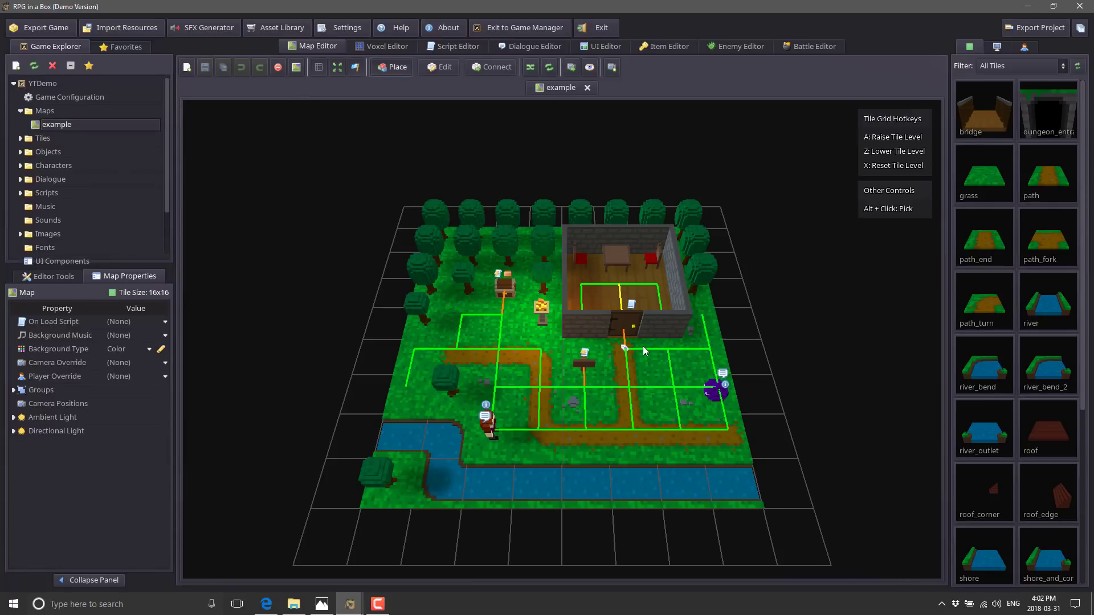
pyautogui.moveTo(710, 339); pyautogui.dragTo(327, 430, button='right')
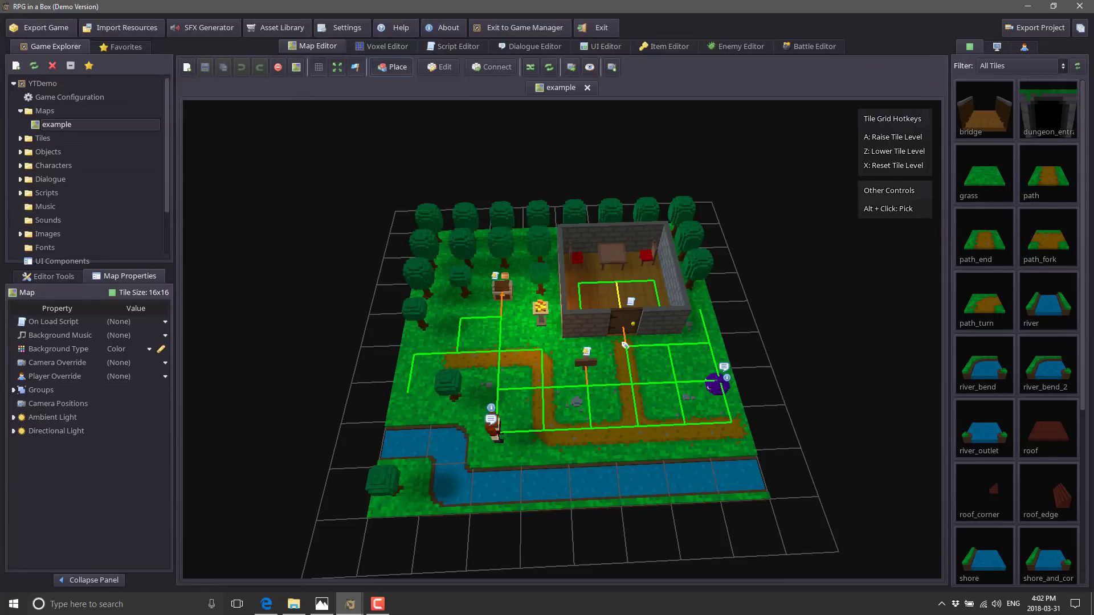
# - Expand the Tiles folder to browse the grass, path, river and house tiles
pyautogui.click(20, 138)
pyautogui.scroll(-5, 86, 186)
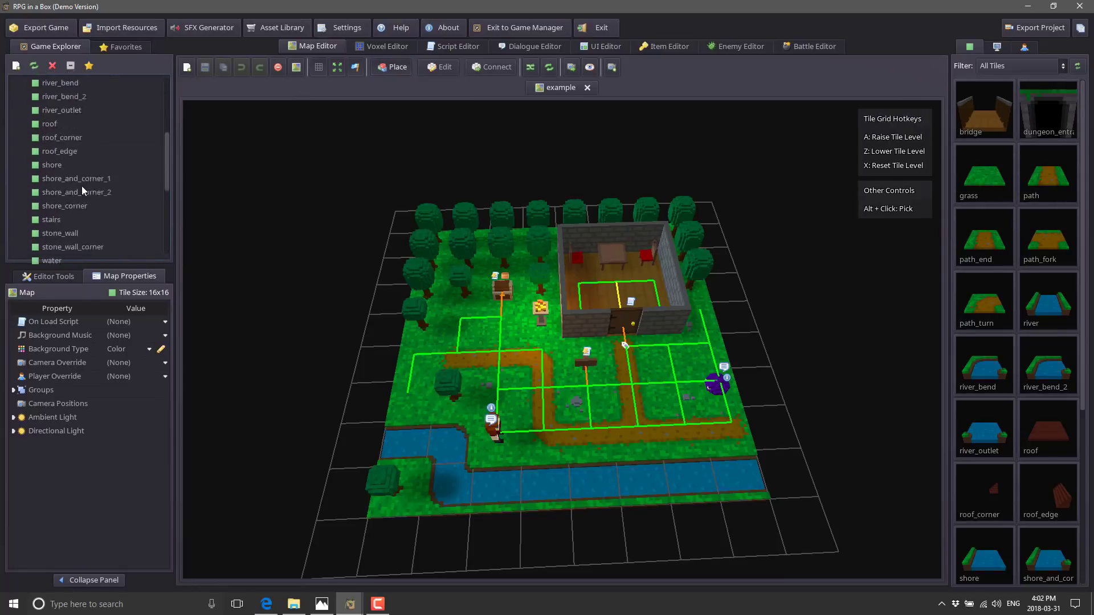
pyautogui.scroll(4, 81, 186)
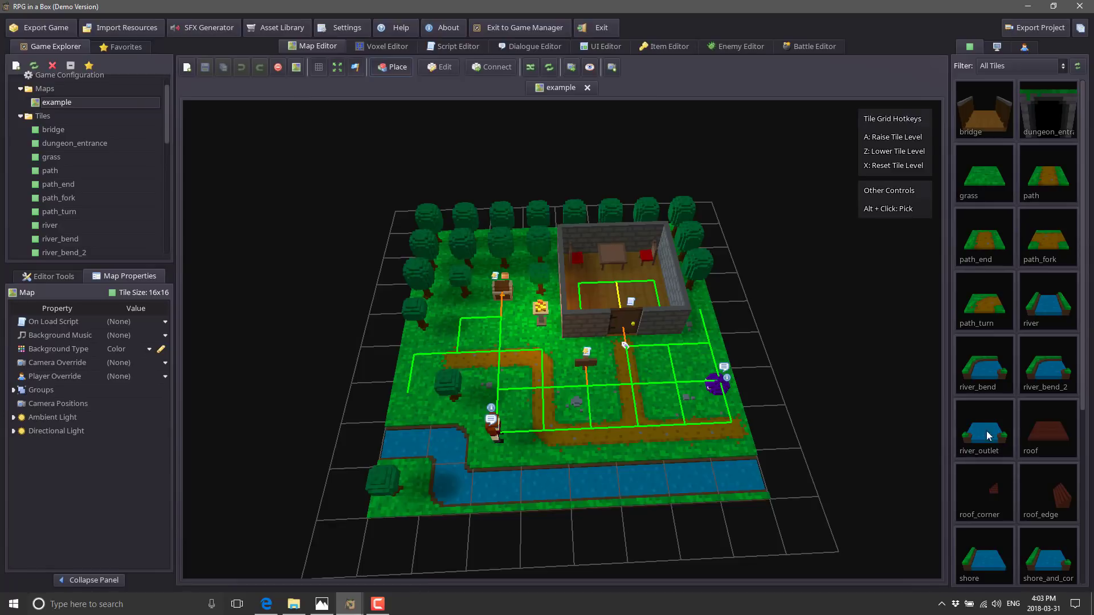
# - Place river tiles at (1,2,0) and (2,2,0), then switch to the Voxel Editor
pyautogui.click(1053, 307)
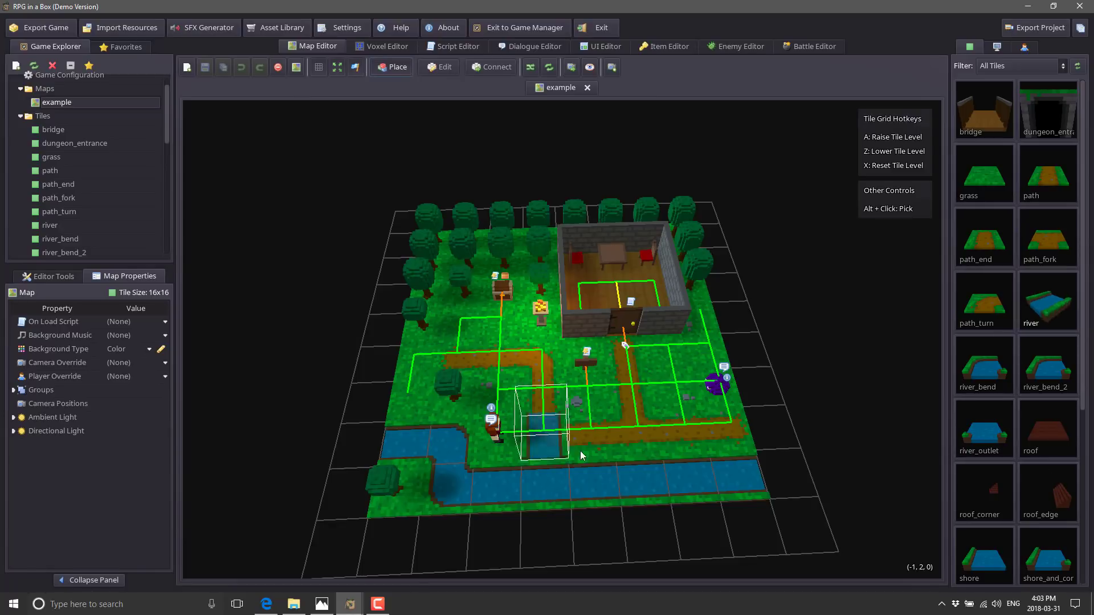
pyautogui.click(649, 442)
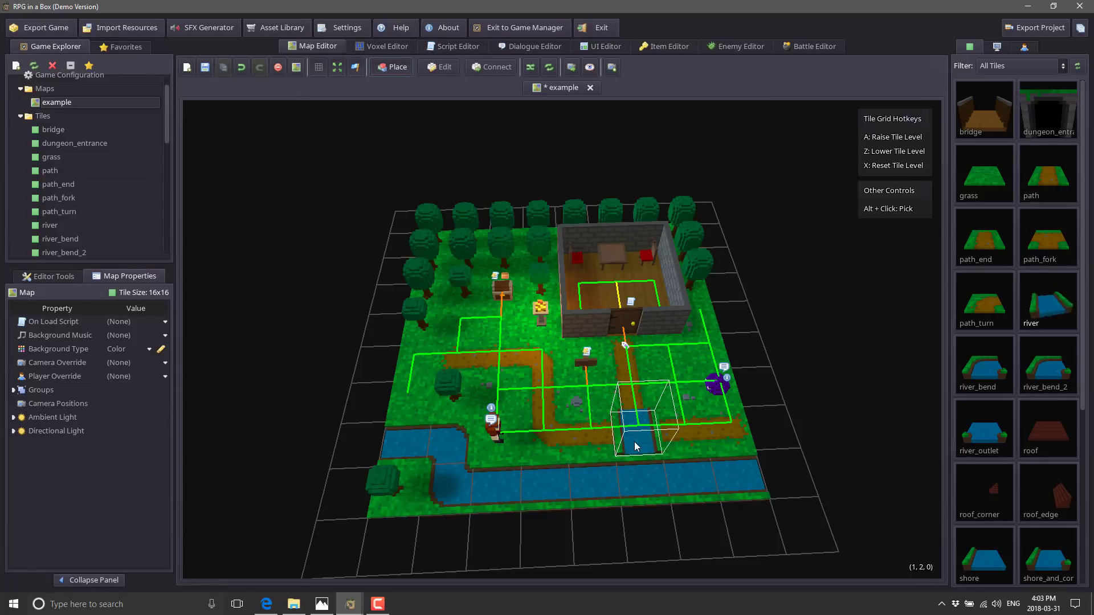
pyautogui.click(670, 447)
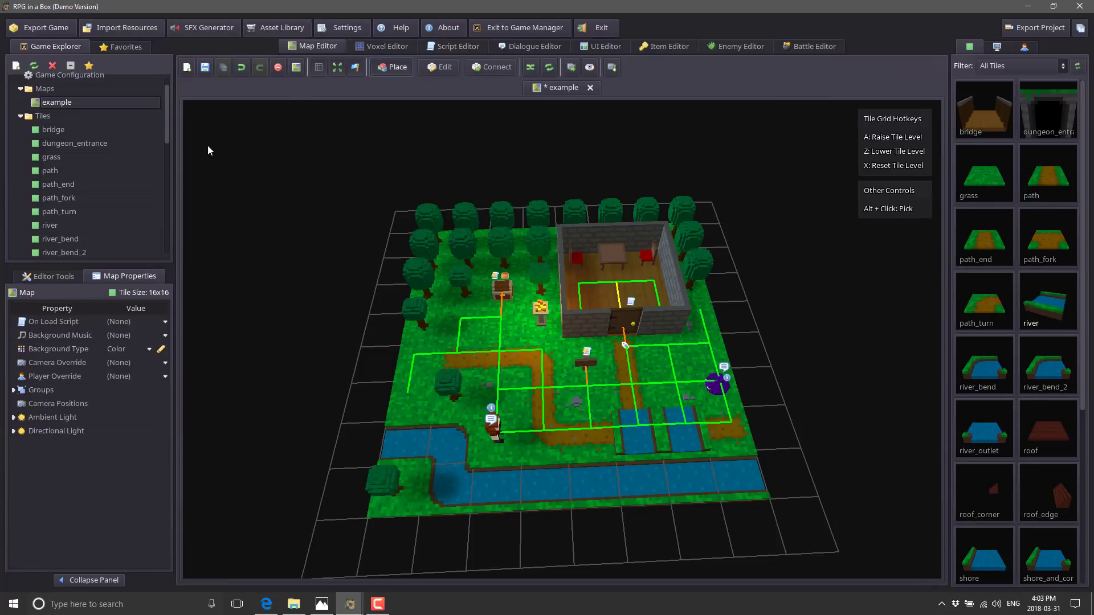
pyautogui.click(388, 48)
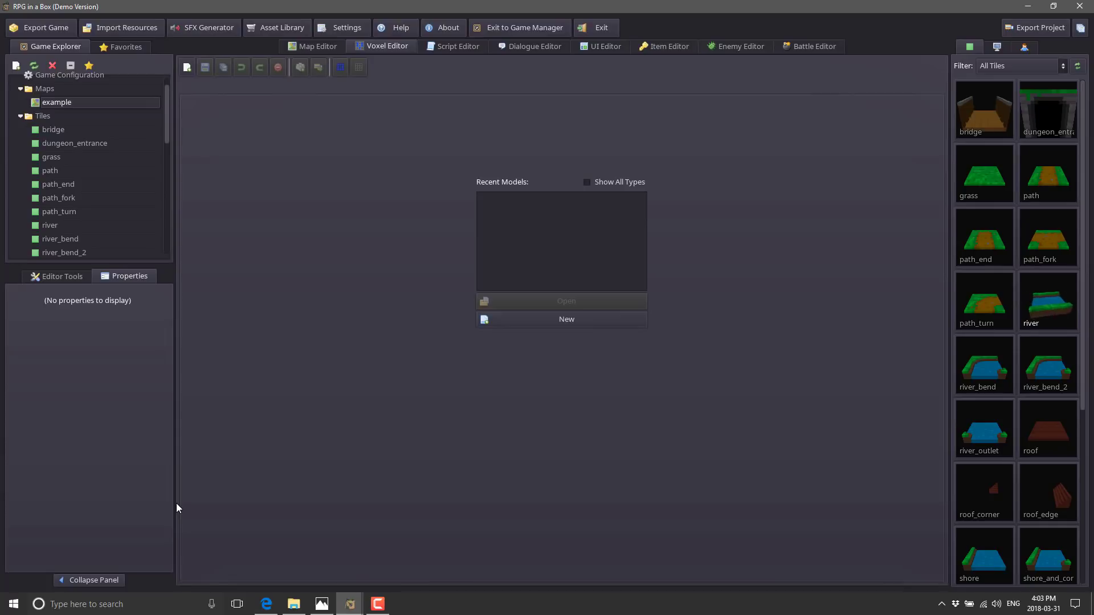
# - Open the bridge tile model in the Voxel Editor and orbit around its deck and railings
pyautogui.click(37, 131)
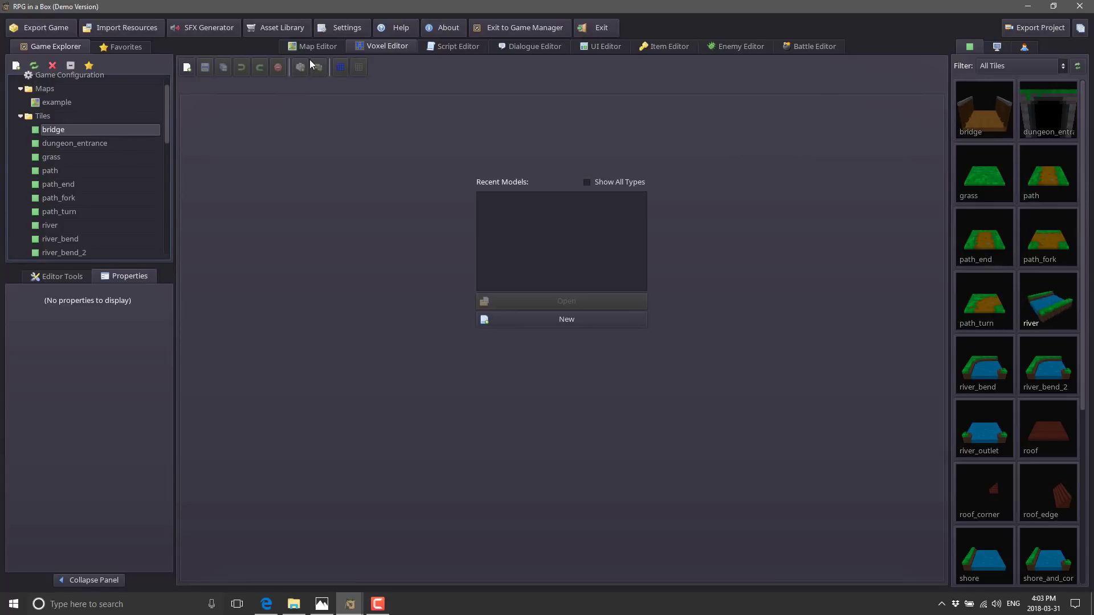
pyautogui.click(323, 44)
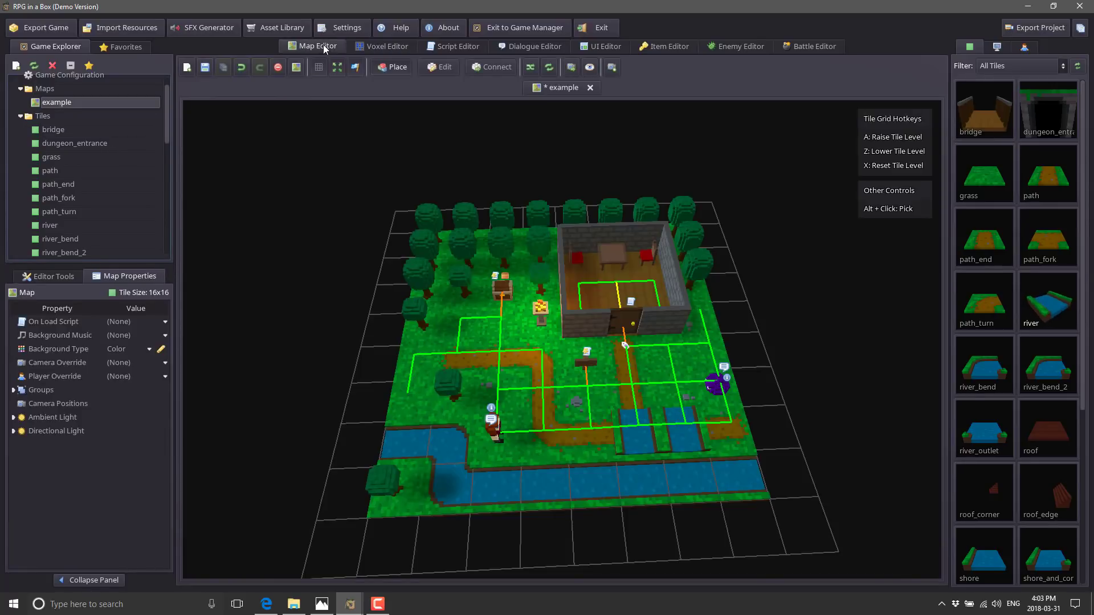
pyautogui.doubleClick(51, 129)
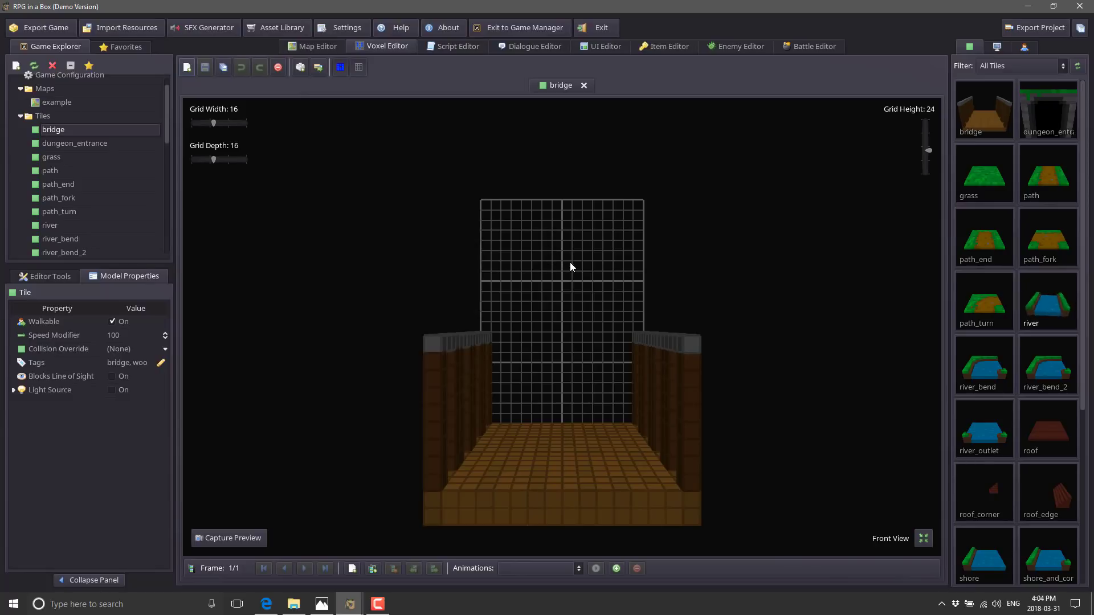
pyautogui.moveTo(757, 351); pyautogui.dragTo(732, 390, button='middle')
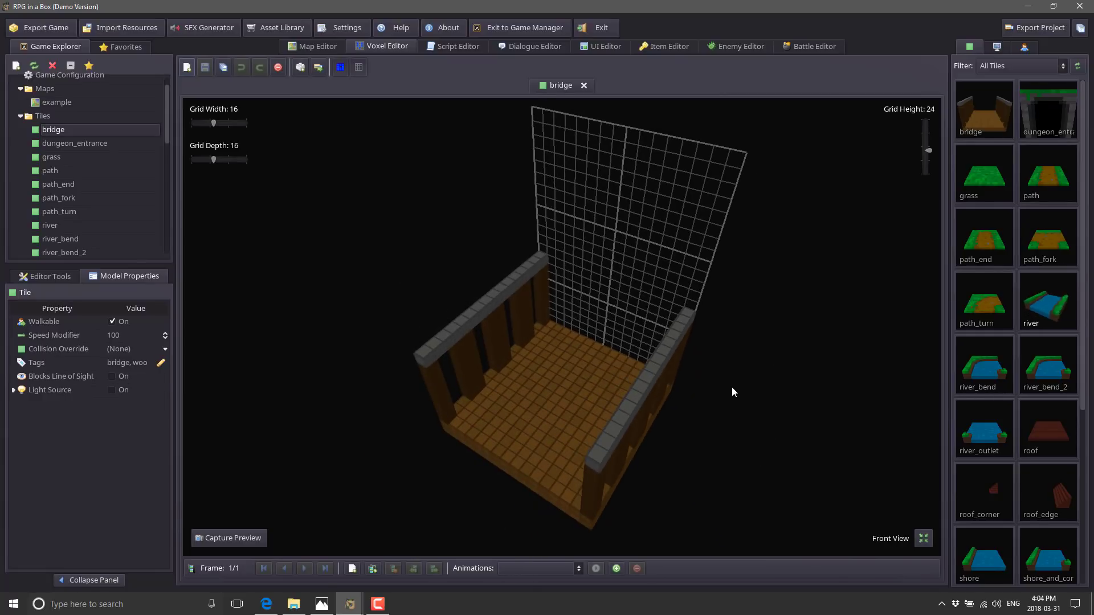
# - Create a new tile named MyVoxelObj
pyautogui.click(188, 68)
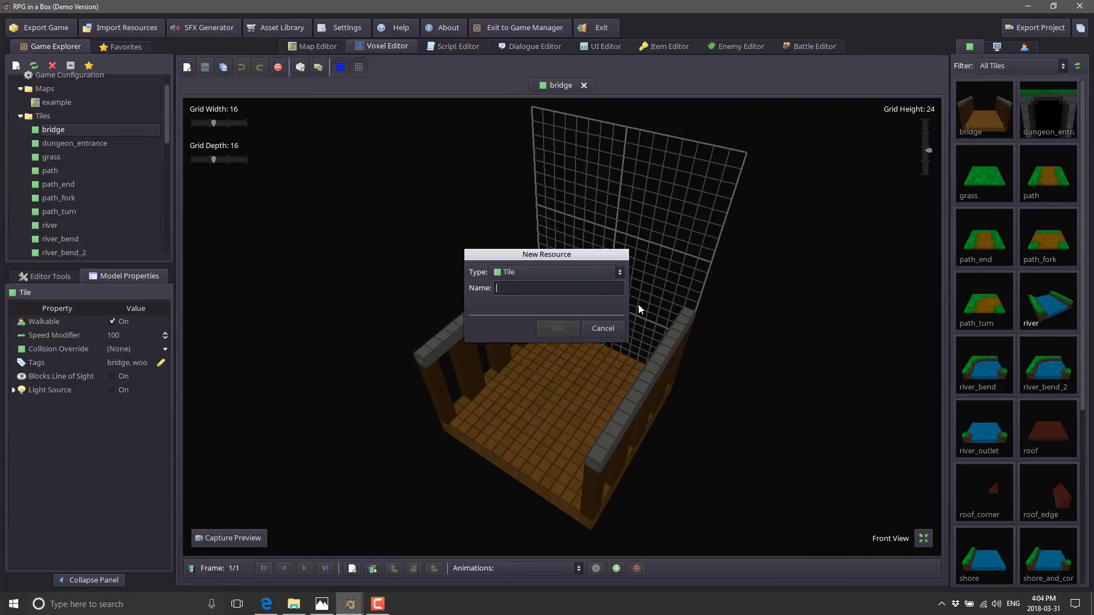
pyautogui.write('MyVoxelObj')
pyautogui.press('Return')
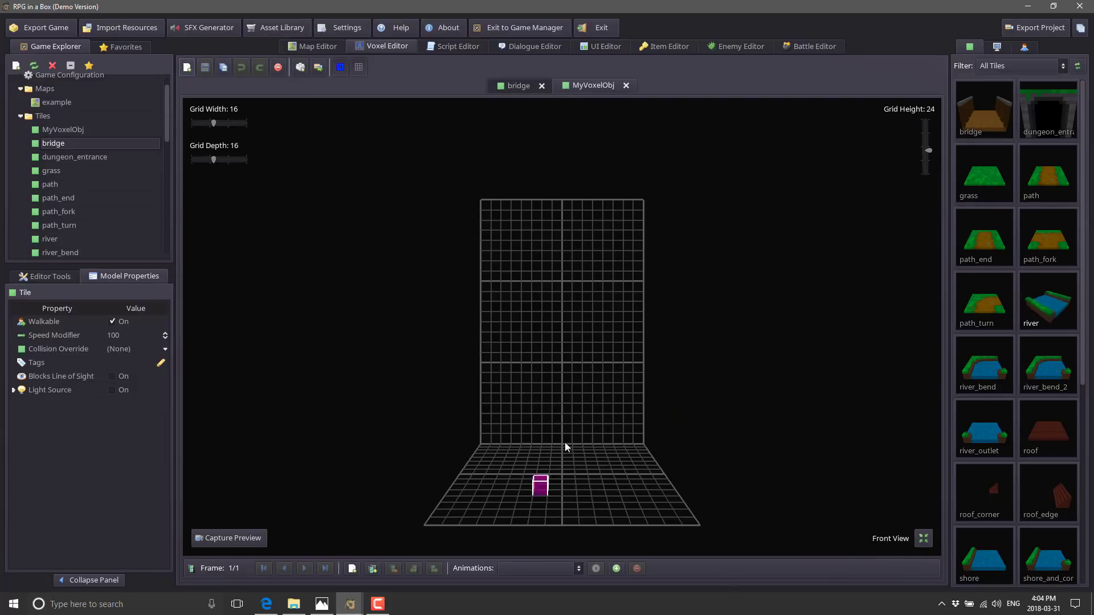
# - Paint magenta voxels across the grid floor and lower the grid height to 11
pyautogui.click(49, 278)
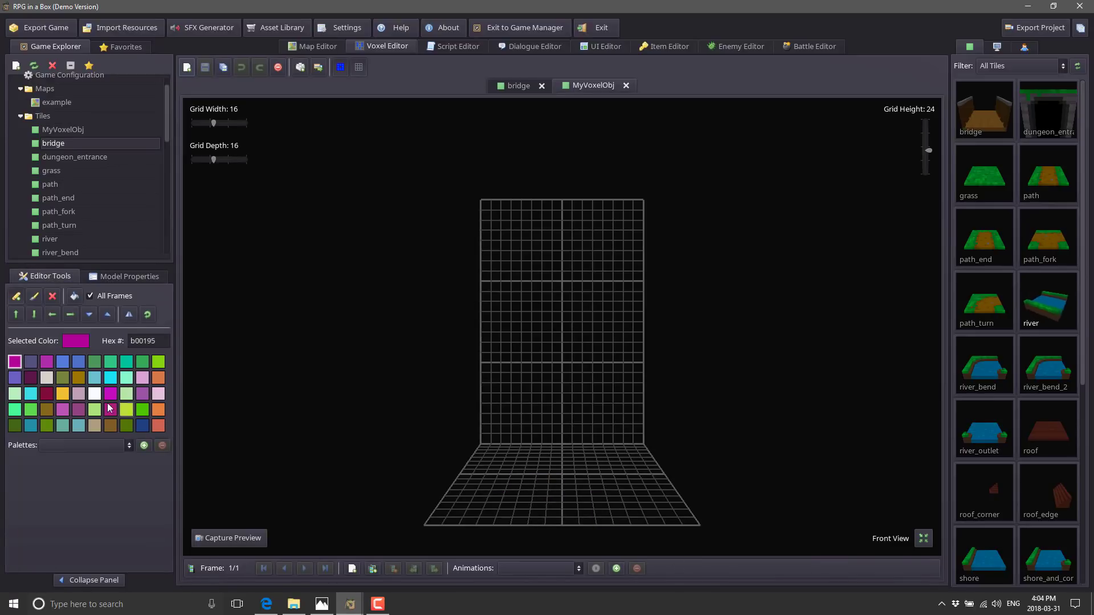
pyautogui.moveTo(505, 498)
pyautogui.mouseDown()
pyautogui.moveTo(629, 505)
pyautogui.moveTo(619, 455)
pyautogui.moveTo(522, 450)
pyautogui.moveTo(505, 480)
pyautogui.moveTo(564, 503)
pyautogui.moveTo(572, 487)
pyautogui.moveTo(617, 490)
pyautogui.moveTo(601, 471)
pyautogui.moveTo(515, 483)
pyautogui.moveTo(565, 455)
pyautogui.moveTo(551, 469)
pyautogui.moveTo(579, 457)
pyautogui.mouseUp()
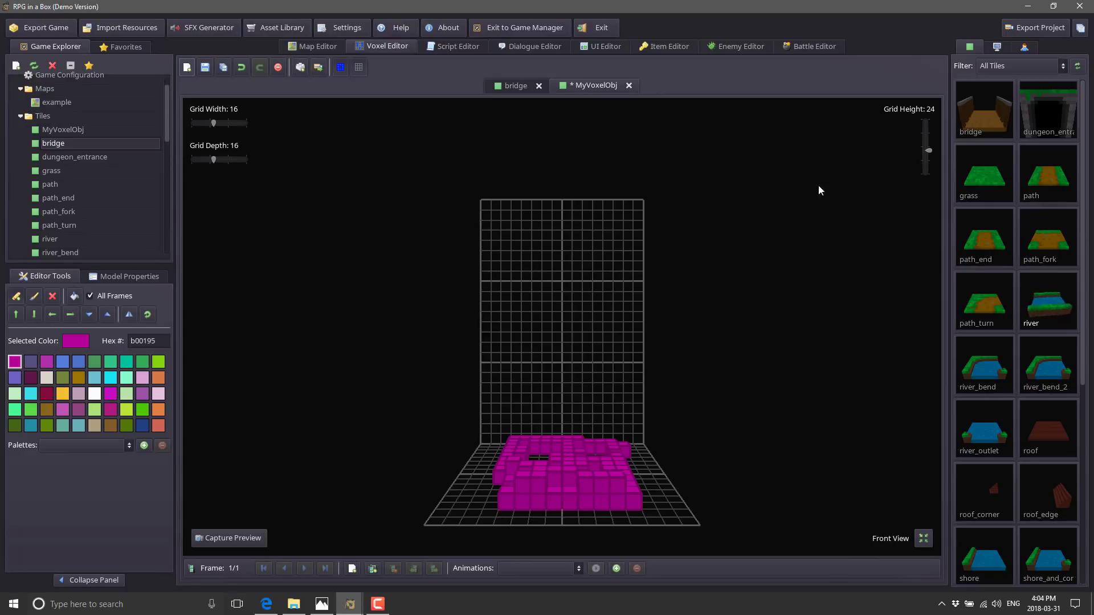
pyautogui.moveTo(924, 144)
pyautogui.mouseDown()
pyautogui.moveTo(923, 130)
pyautogui.moveTo(929, 175)
pyautogui.moveTo(929, 165)
pyautogui.mouseUp()
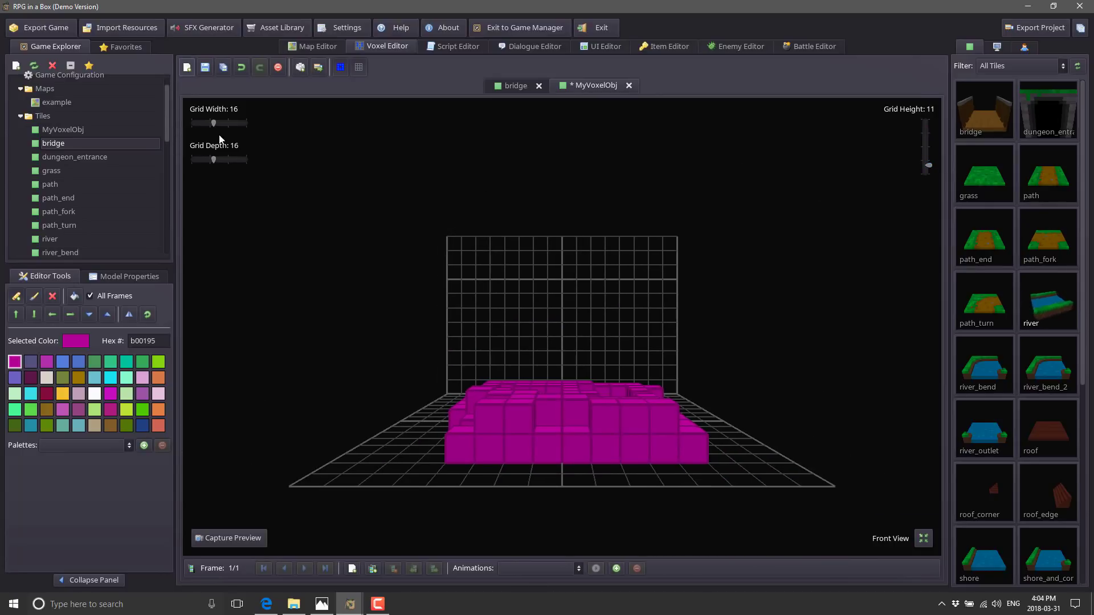
pyautogui.moveTo(540, 345); pyautogui.dragTo(706, 380, button='middle')
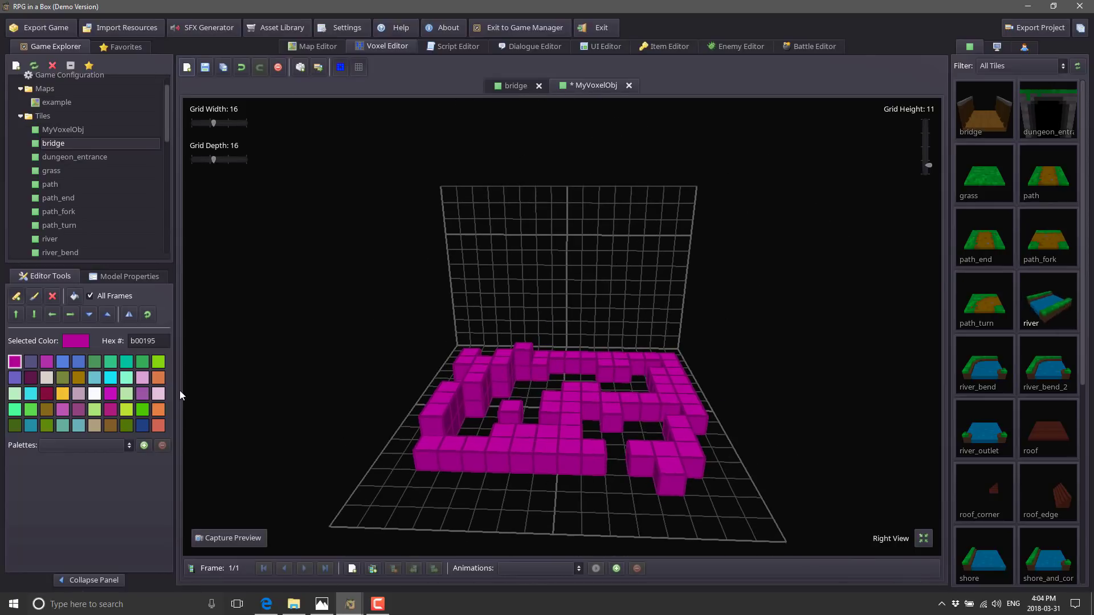
# - Add dark grey 53527a and white blocks to the magenta shape
pyautogui.click(31, 362)
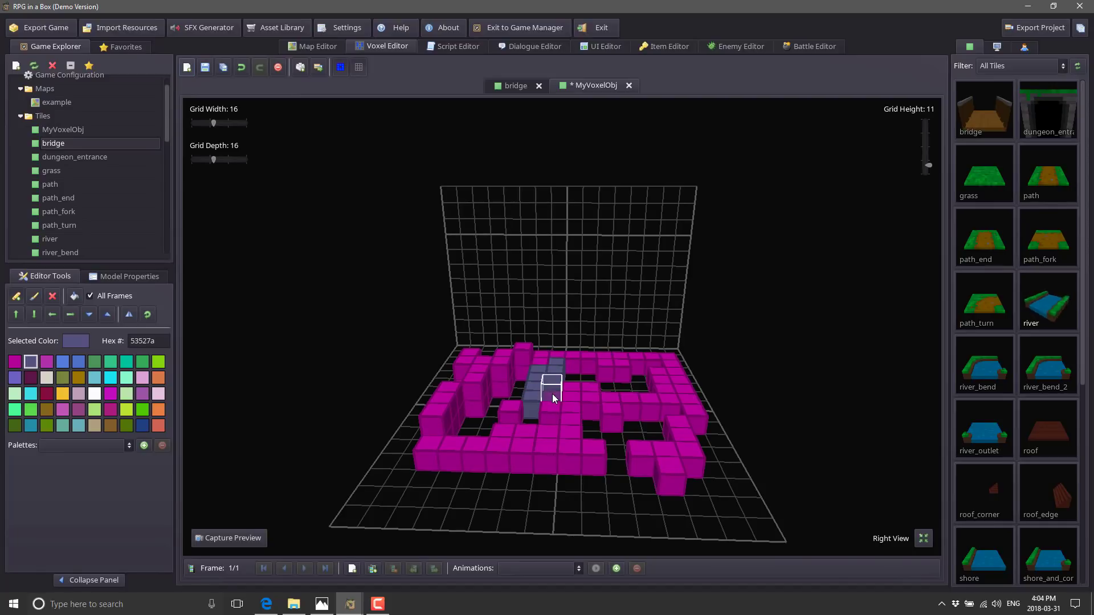
pyautogui.click(96, 396)
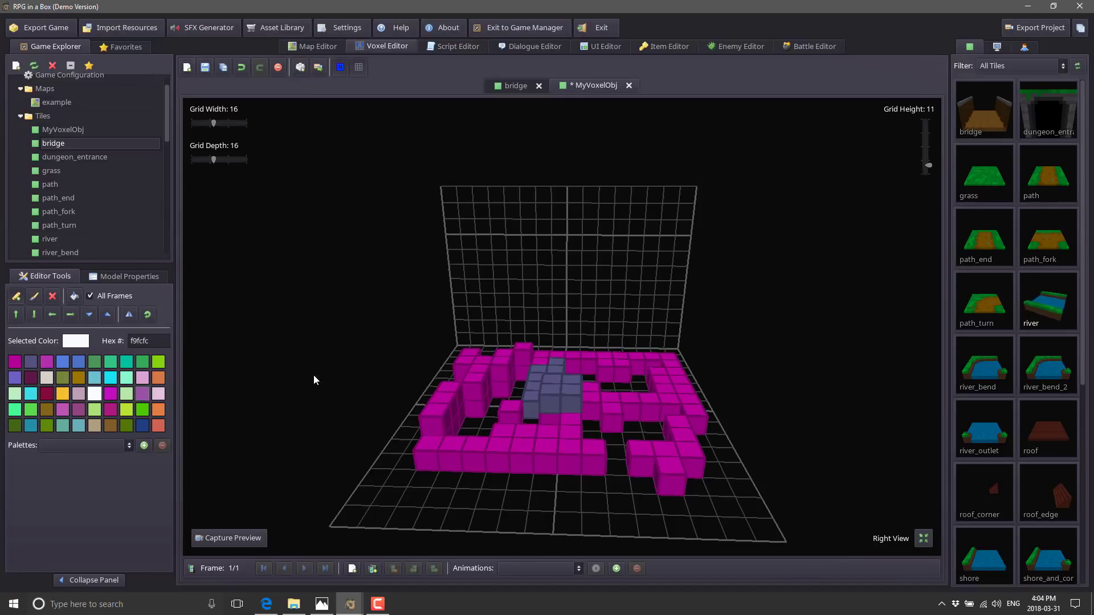
pyautogui.click(564, 386)
pyautogui.moveTo(733, 336); pyautogui.dragTo(788, 333, button='right')
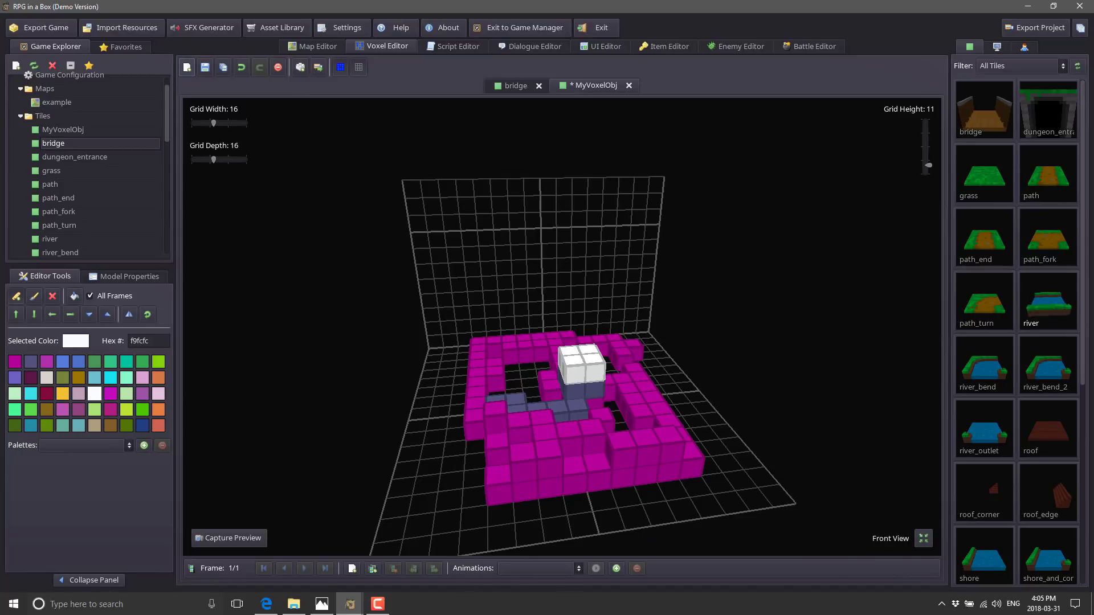
pyautogui.click(21, 117)
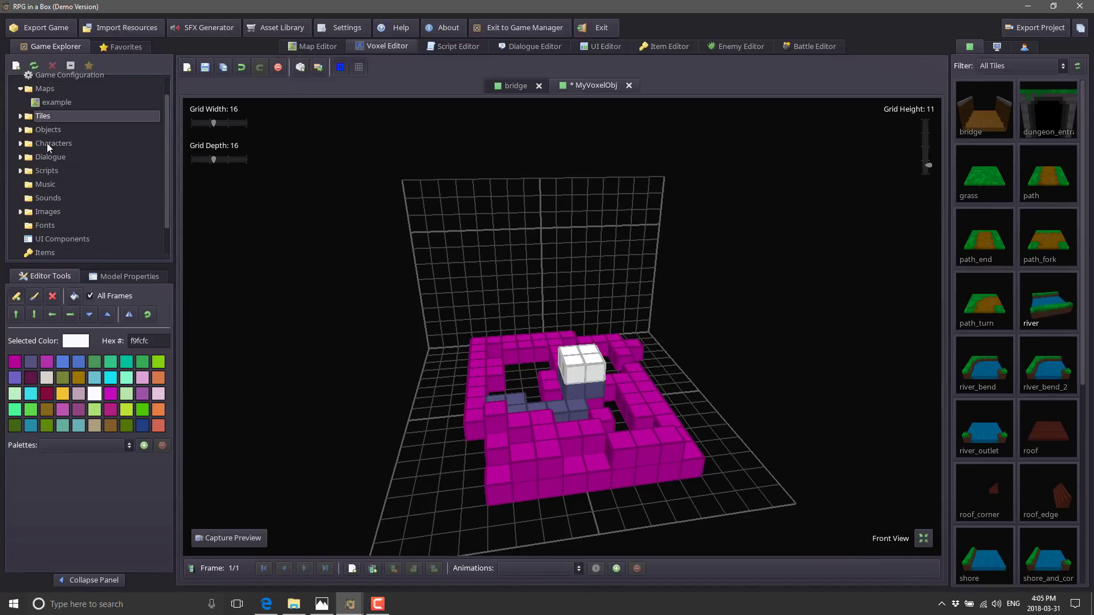
# - Open the door and chair models from the Objects folder
pyautogui.click(20, 130)
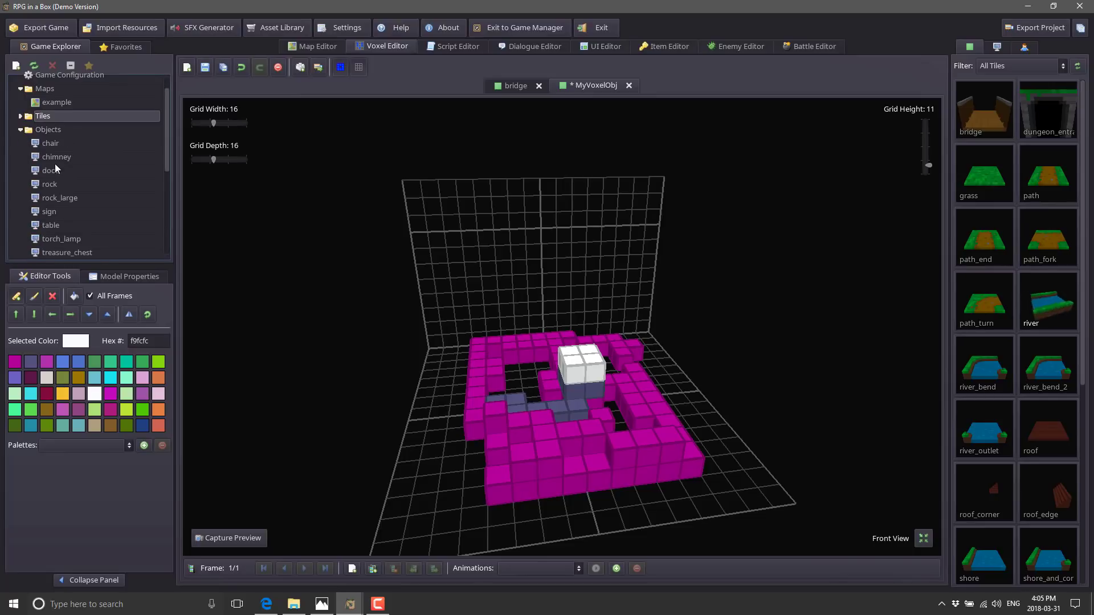
pyautogui.click(58, 170)
pyautogui.doubleClick(58, 170)
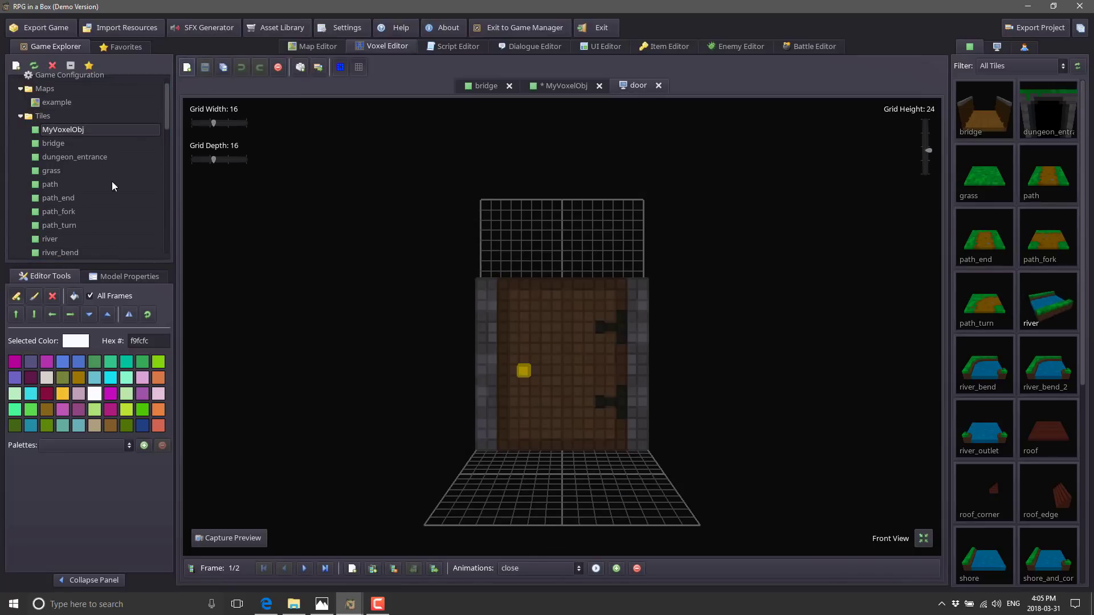
pyautogui.scroll(-6, 54, 196)
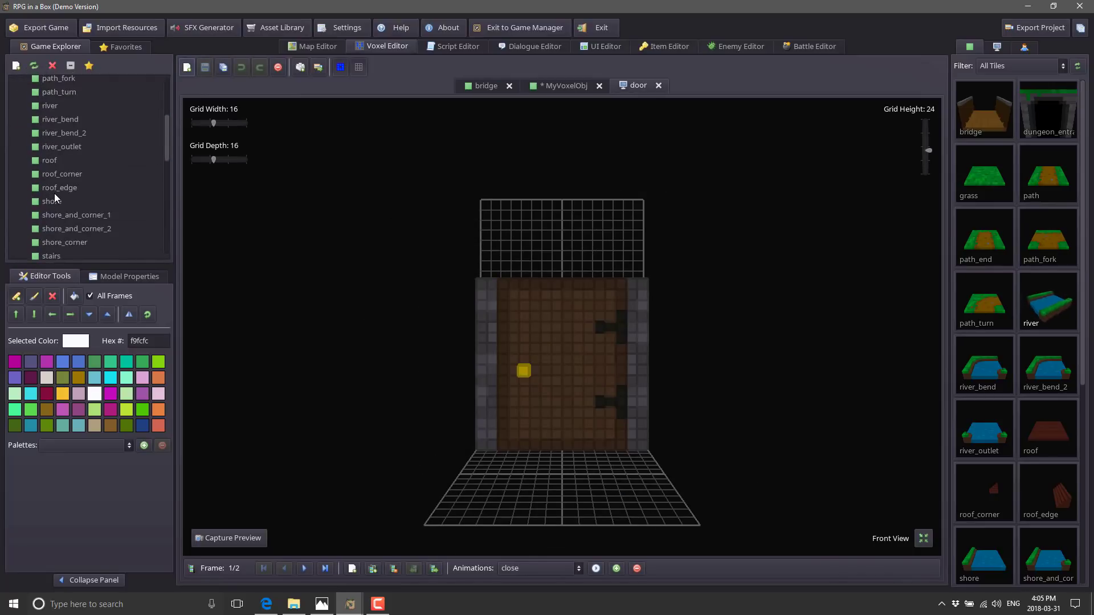
pyautogui.scroll(-2, 54, 193)
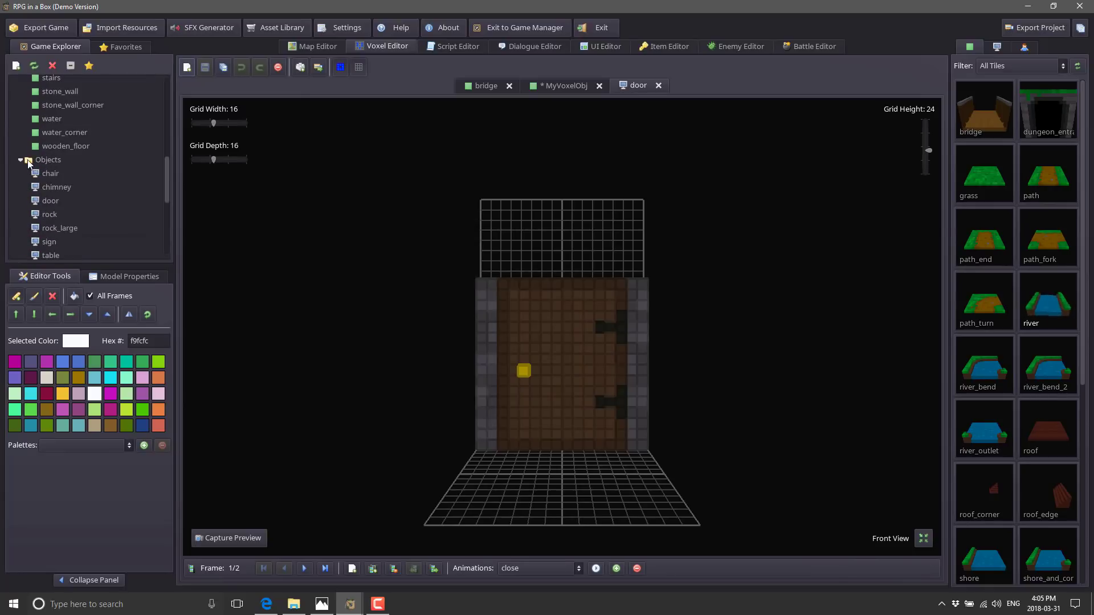
pyautogui.click(58, 175)
pyautogui.doubleClick(59, 176)
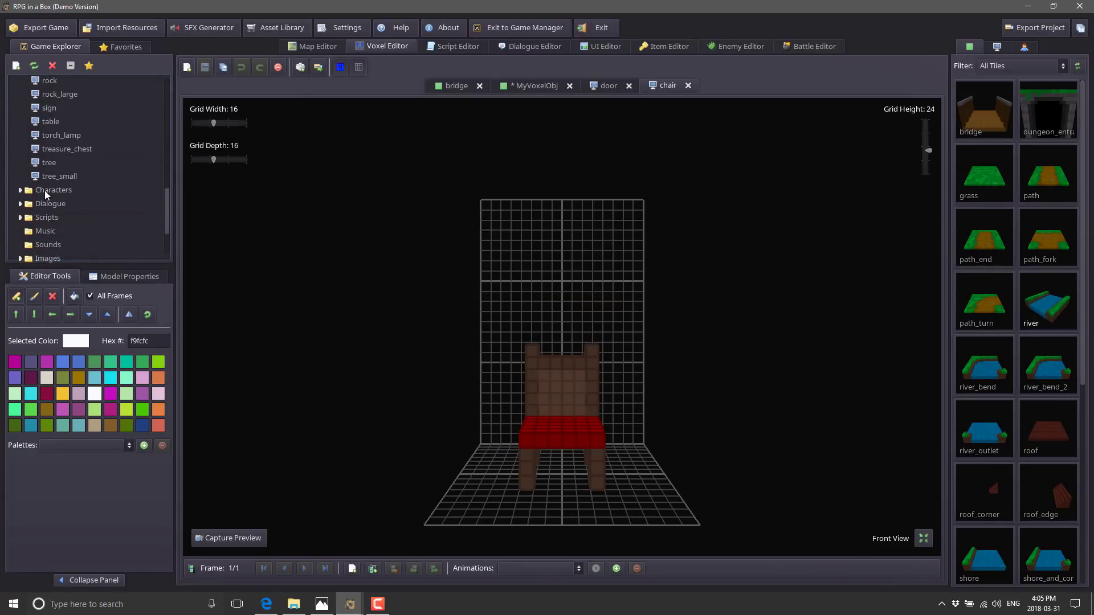
# - Open the justin character model from the Characters folder
pyautogui.click(20, 190)
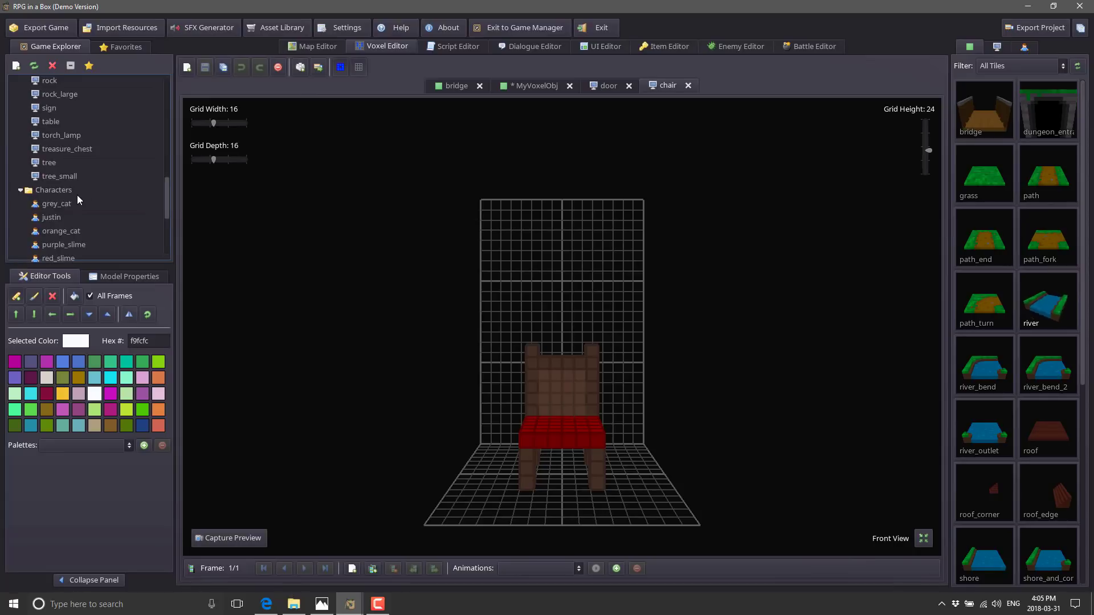
pyautogui.scroll(-2, 82, 199)
pyautogui.doubleClick(53, 174)
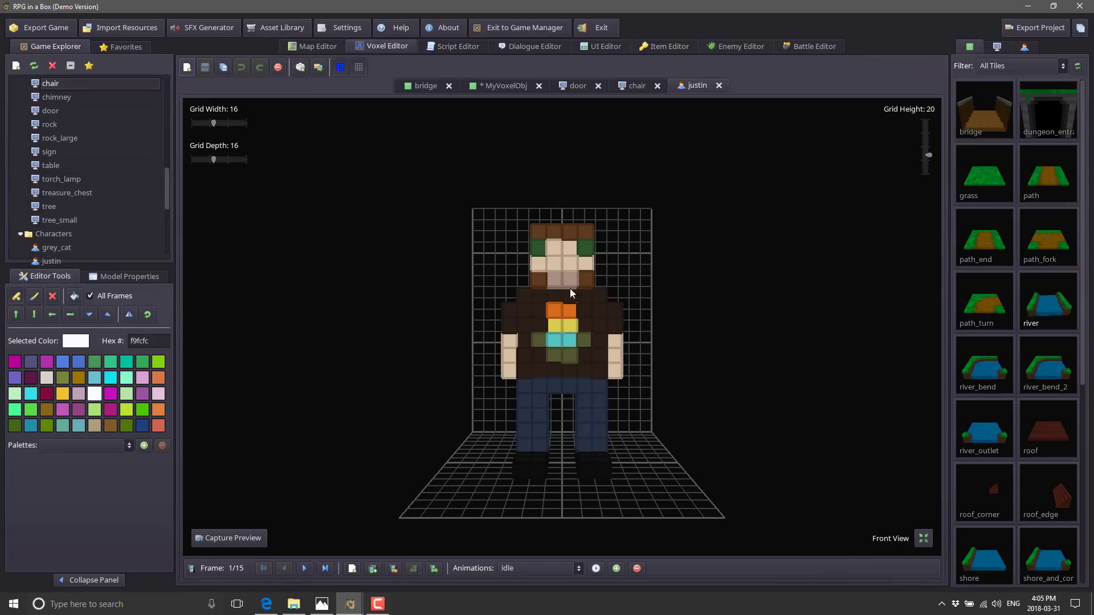
# - Switch to the walk animation, step to frame 15/15 and view it from the left
pyautogui.click(577, 569)
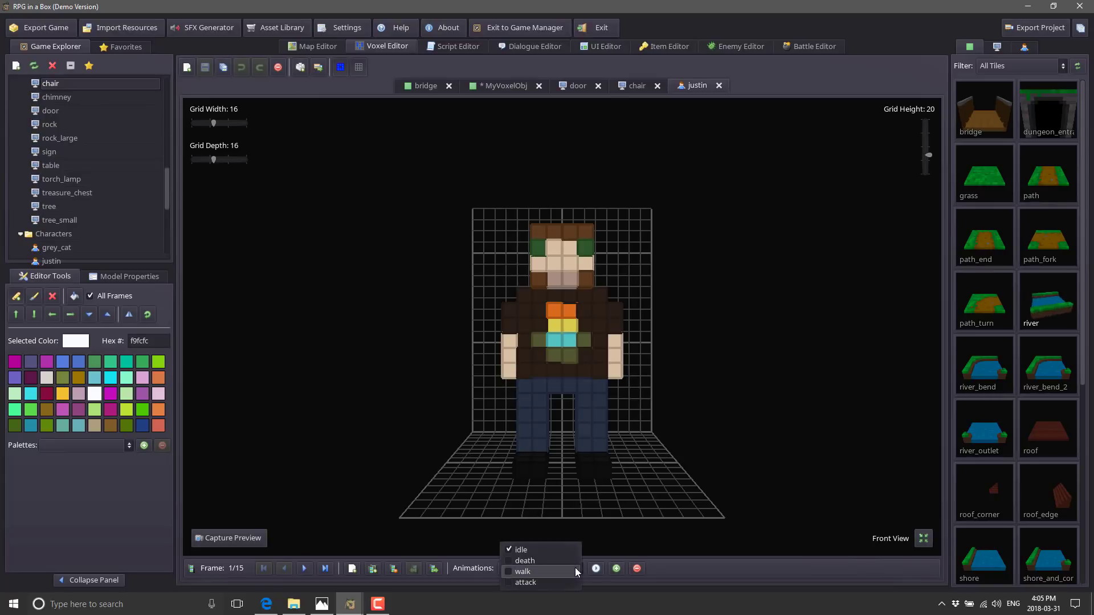
pyautogui.click(511, 572)
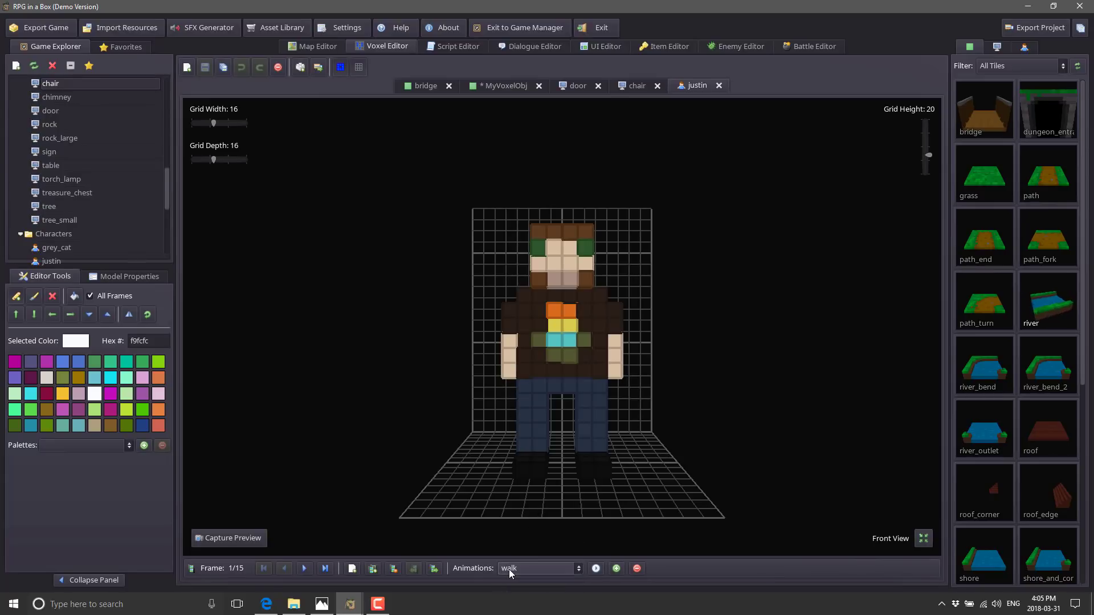
pyautogui.click(300, 571)
pyautogui.click(300, 571)
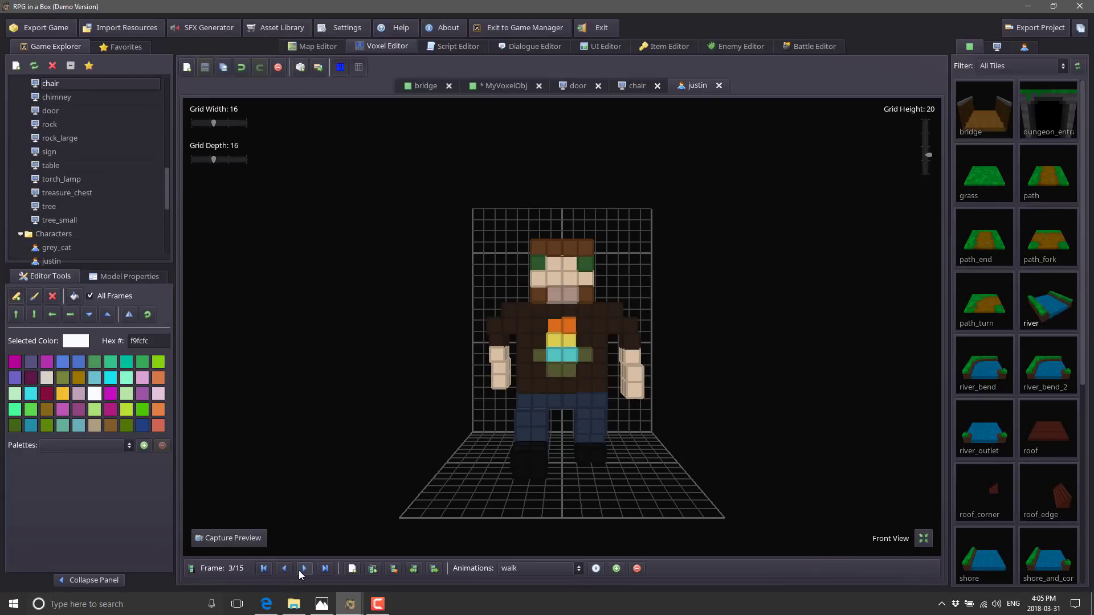
pyautogui.click(300, 570)
pyautogui.click(300, 570)
pyautogui.click(301, 570)
pyautogui.click(301, 570)
pyautogui.click(302, 571)
pyautogui.click(302, 571)
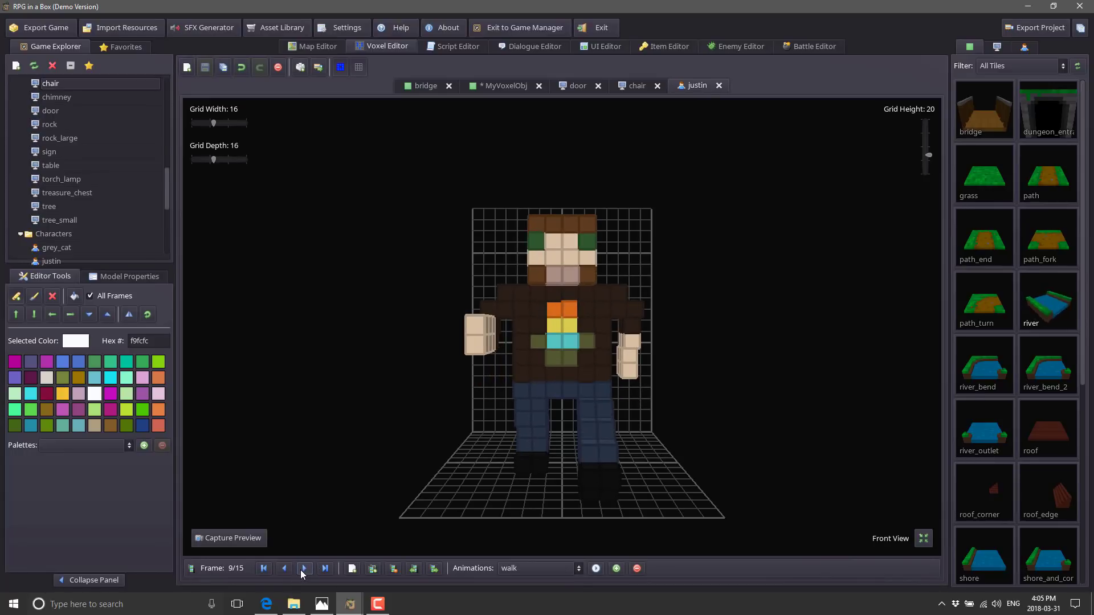
pyautogui.click(302, 570)
pyautogui.click(302, 571)
pyautogui.click(303, 571)
pyautogui.click(303, 571)
pyautogui.click(302, 571)
pyautogui.click(303, 571)
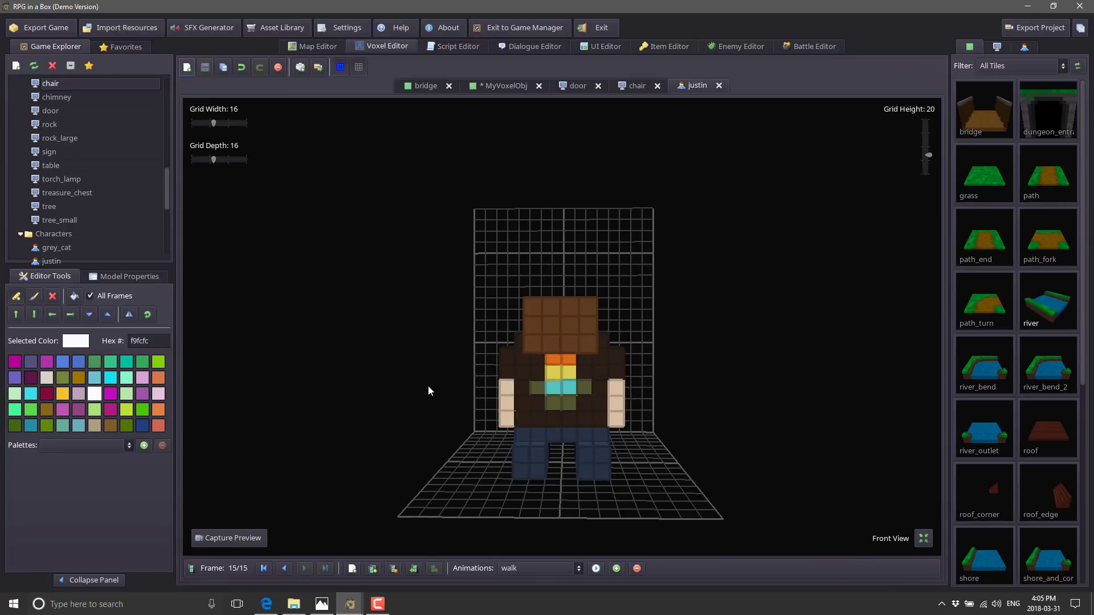
pyautogui.moveTo(428, 391); pyautogui.dragTo(439, 437, button='middle')
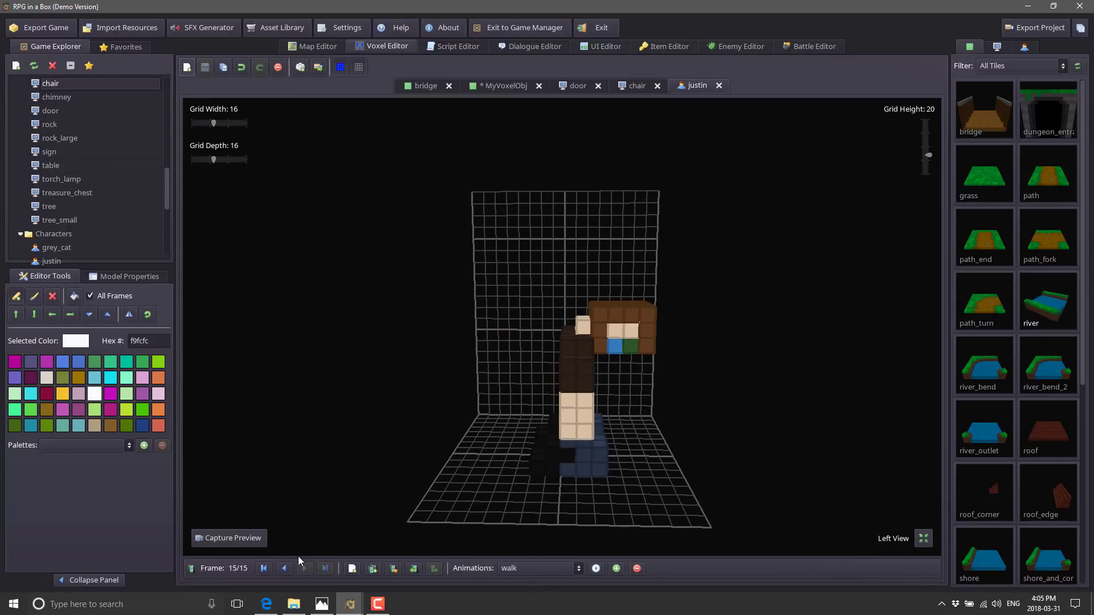
# - Replay the walk animation from the first frame through to the final frame
pyautogui.click(265, 568)
pyautogui.click(306, 570)
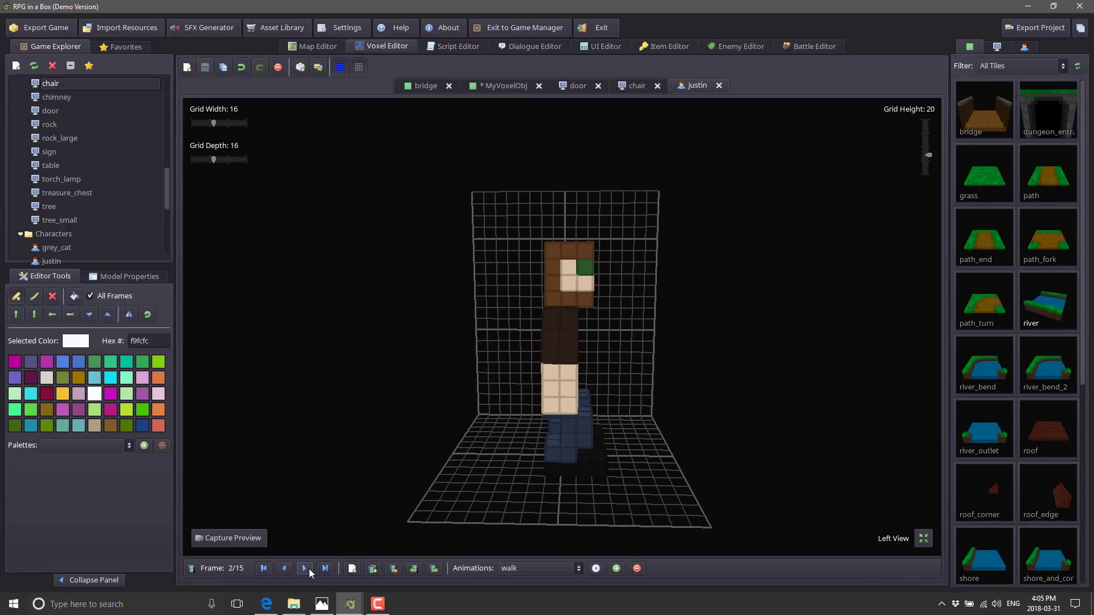
pyautogui.click(308, 571)
pyautogui.click(308, 570)
pyautogui.click(305, 569)
pyautogui.click(306, 568)
pyautogui.click(305, 568)
pyautogui.click(305, 568)
pyautogui.click(305, 568)
pyautogui.click(305, 569)
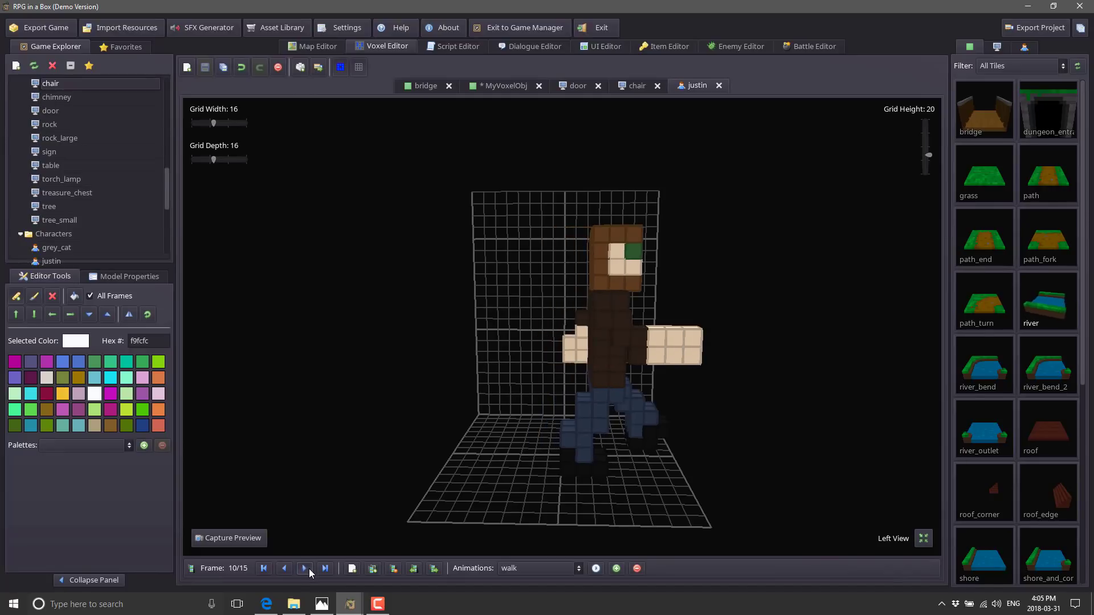
pyautogui.click(305, 568)
pyautogui.doubleClick(305, 569)
pyautogui.click(309, 570)
pyautogui.click(309, 570)
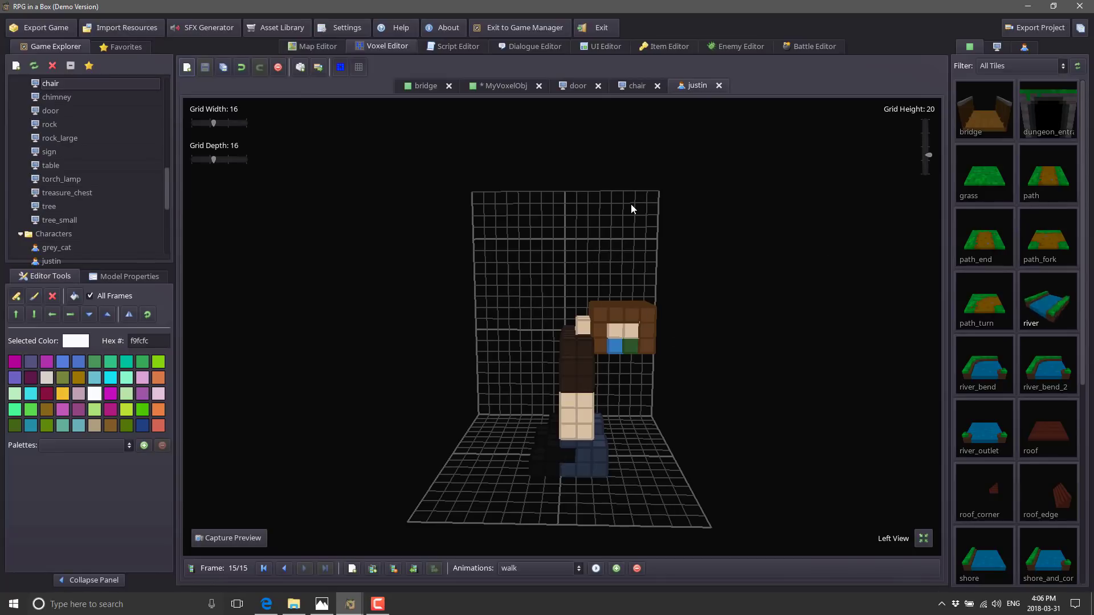
pyautogui.scroll(-4, 55, 246)
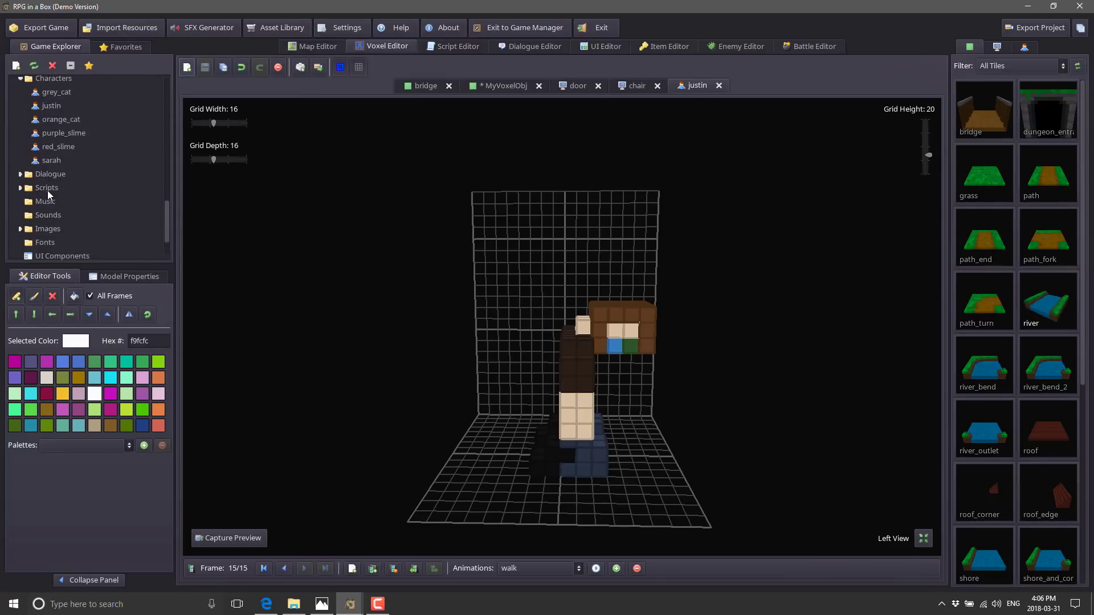
# - Return to the example map and try a Skybox background, cancelling the skybox setup
pyautogui.click(323, 46)
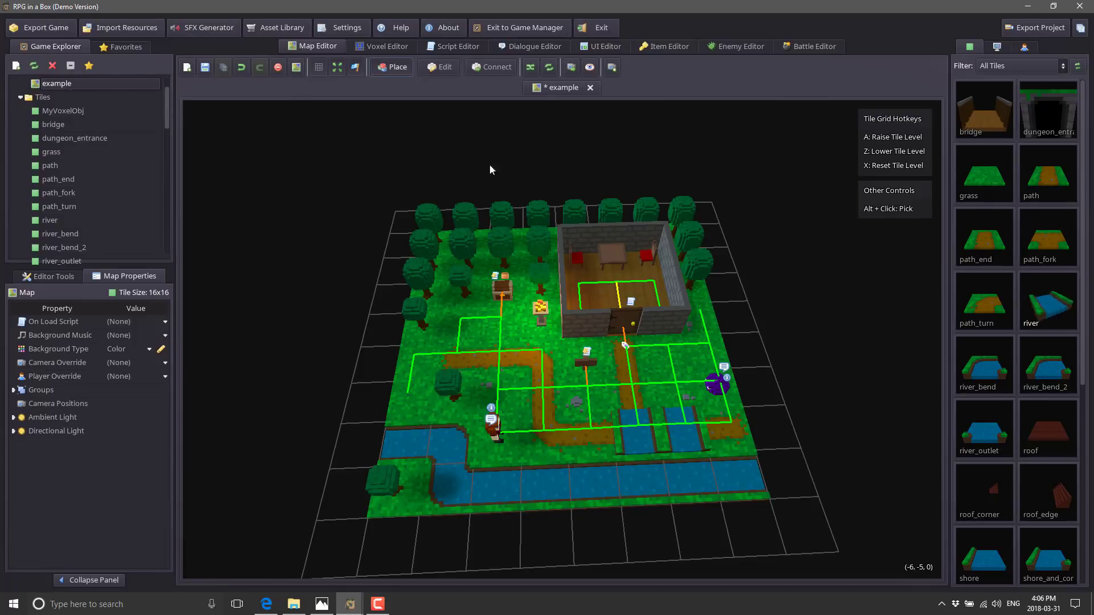
pyautogui.click(148, 350)
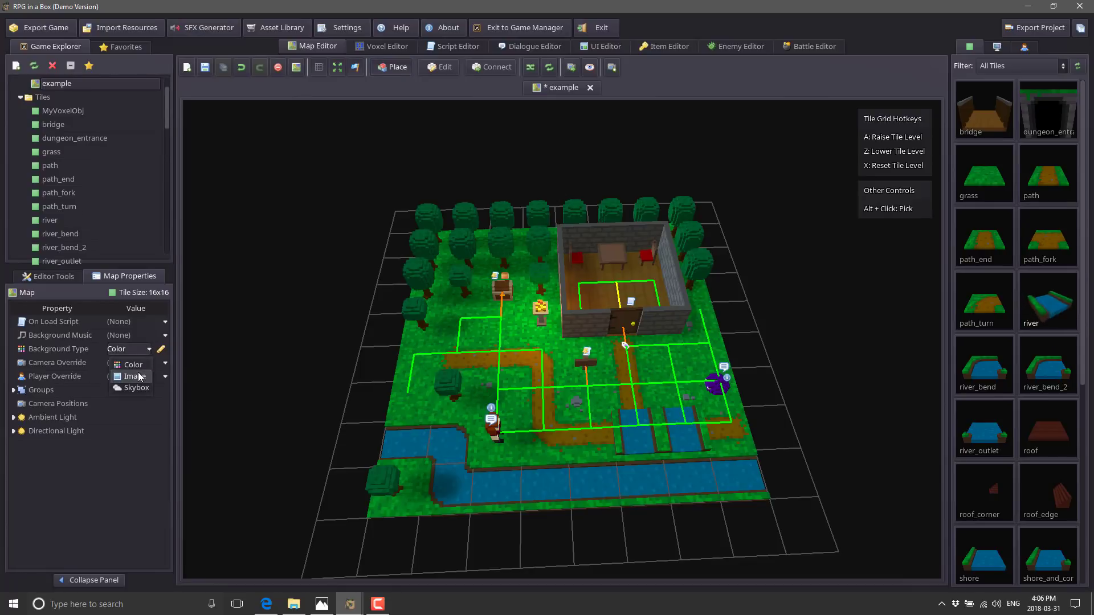
pyautogui.click(135, 388)
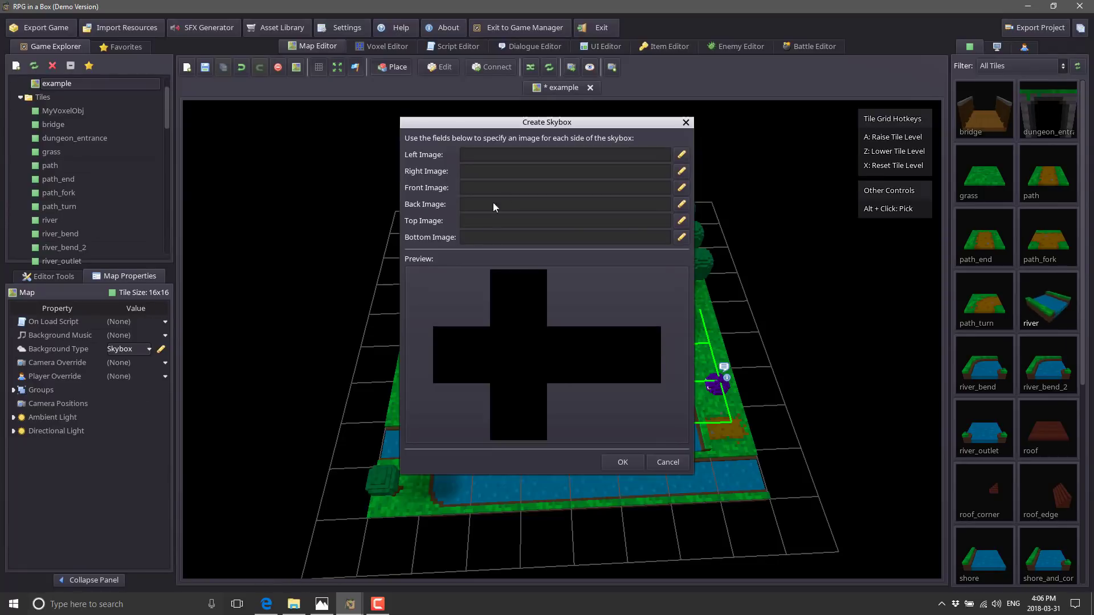
pyautogui.click(675, 461)
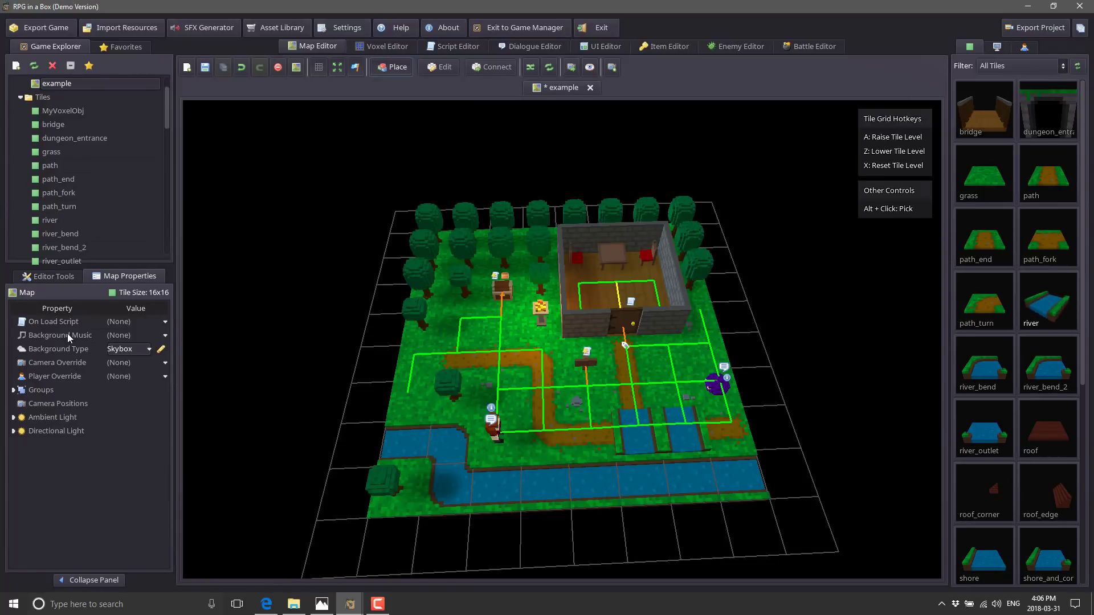
# - Switch the map background type to Color and set it to solid black
pyautogui.click(141, 347)
pyautogui.click(143, 361)
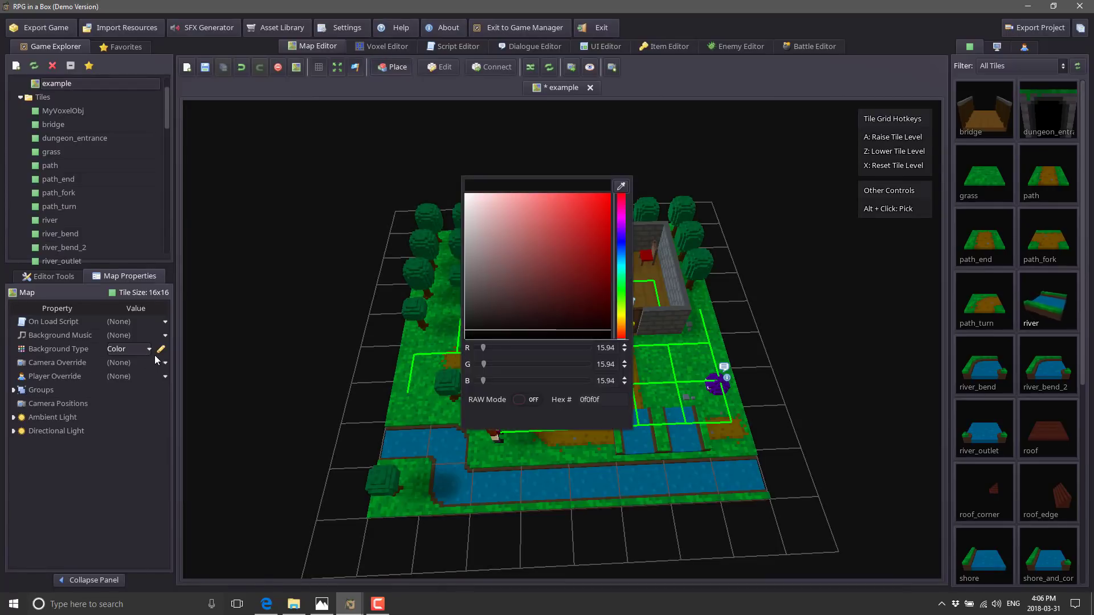
pyautogui.moveTo(506, 290); pyautogui.dragTo(470, 198)
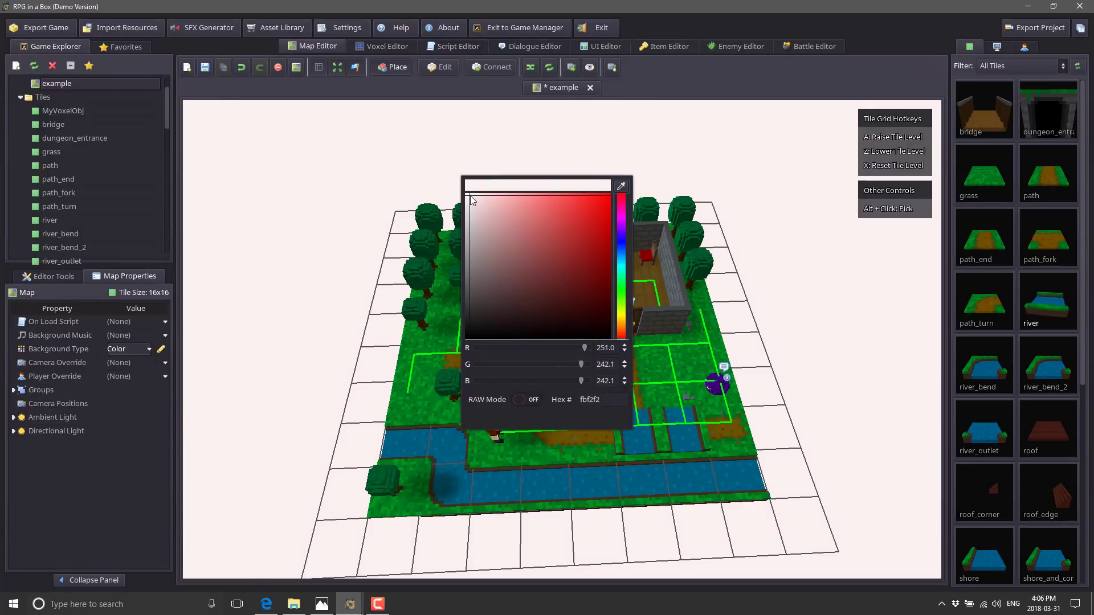
pyautogui.click(195, 351)
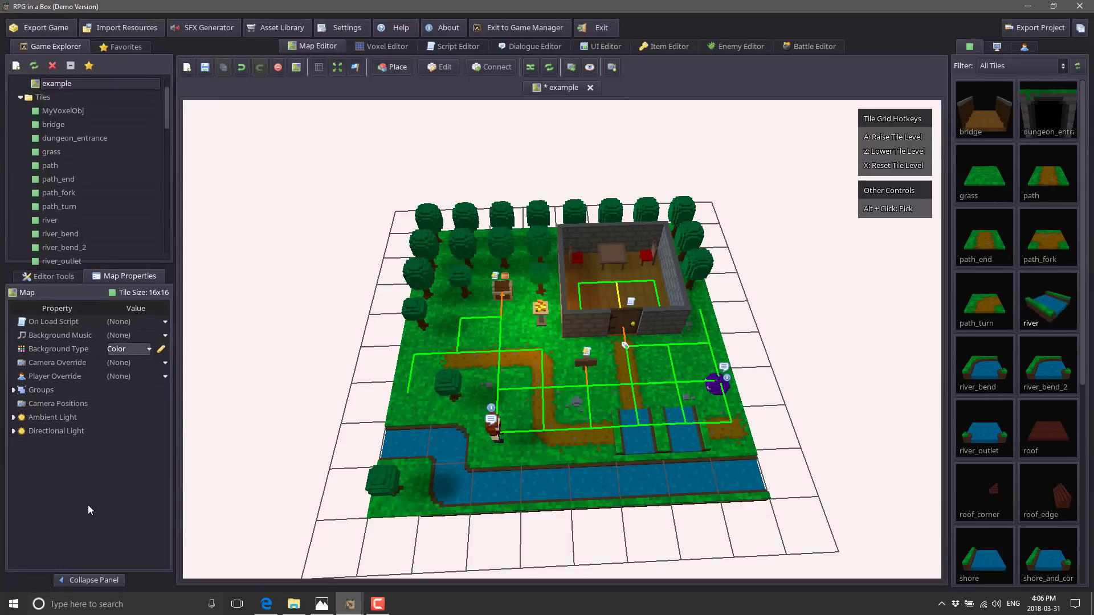
pyautogui.click(143, 348)
pyautogui.click(161, 349)
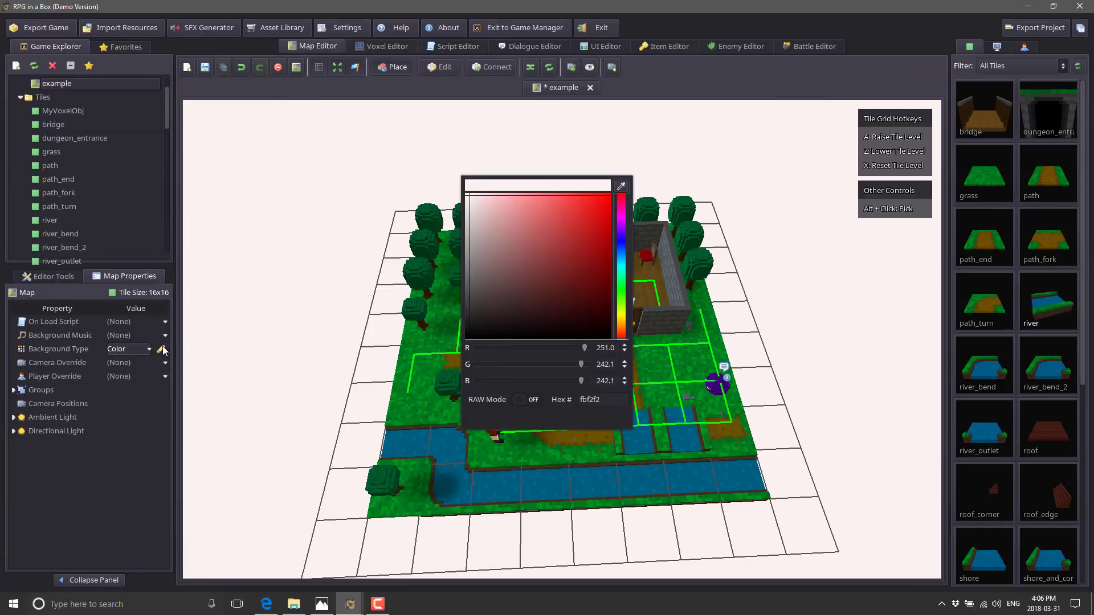
pyautogui.moveTo(520, 286); pyautogui.dragTo(625, 341)
pyautogui.click(80, 522)
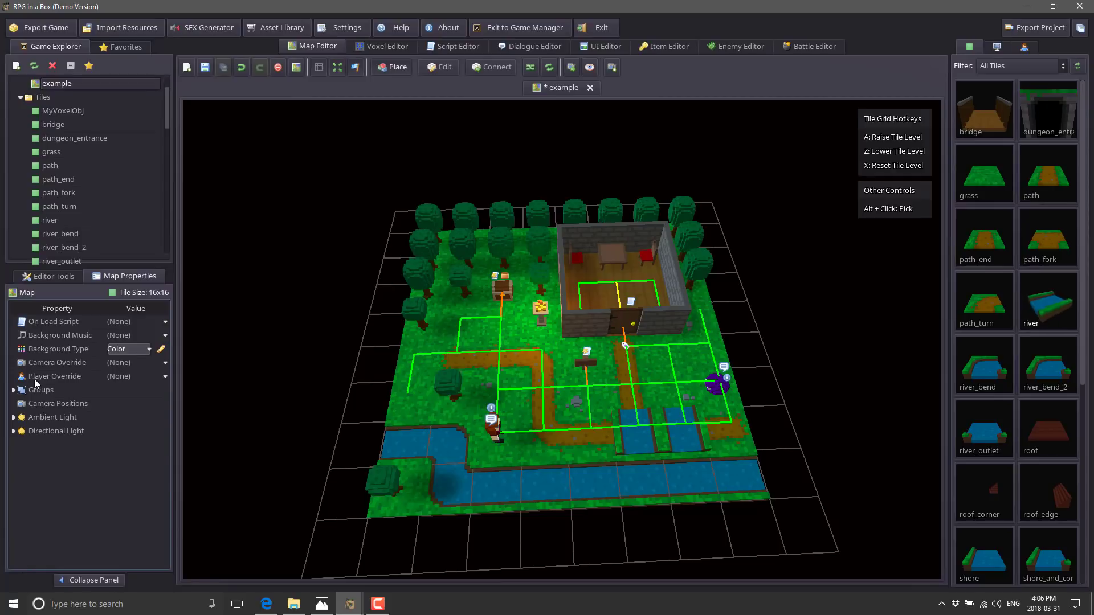
pyautogui.click(13, 390)
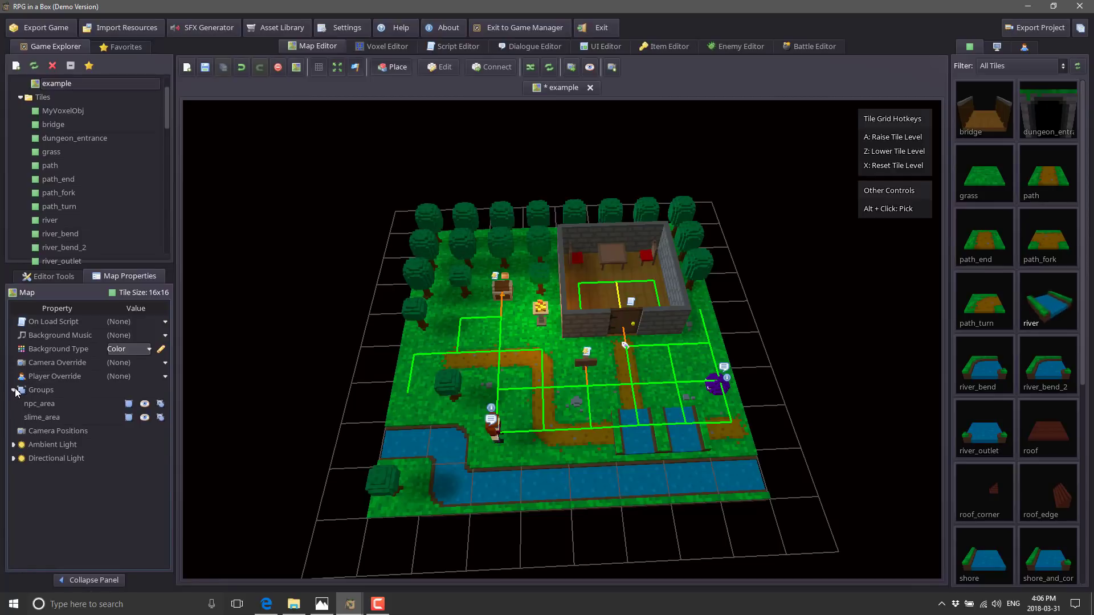
pyautogui.doubleClick(41, 407)
pyautogui.click(45, 414)
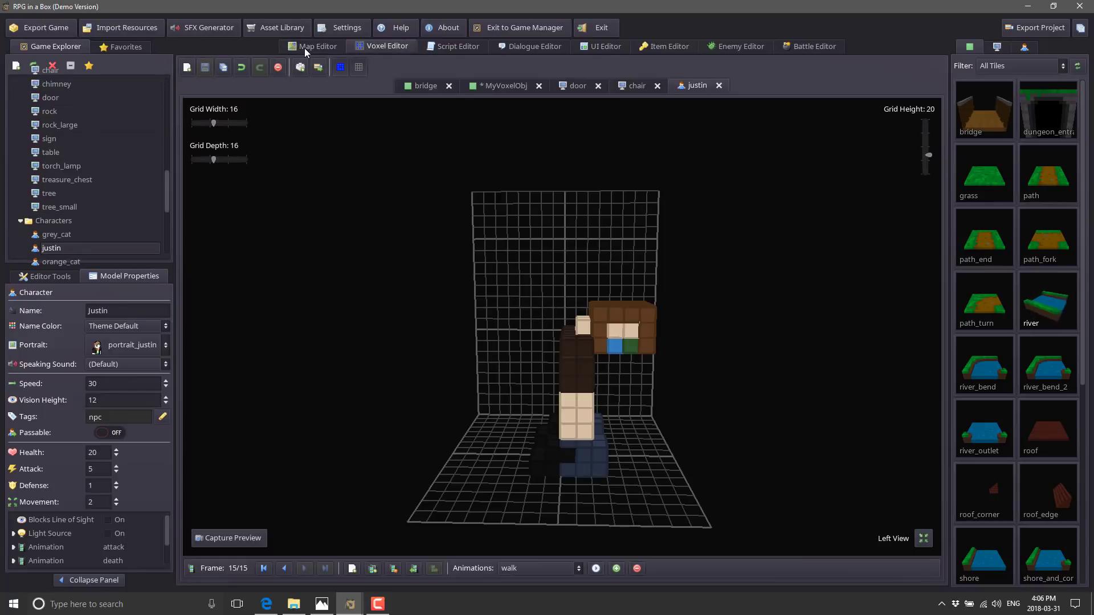
pyautogui.click(304, 48)
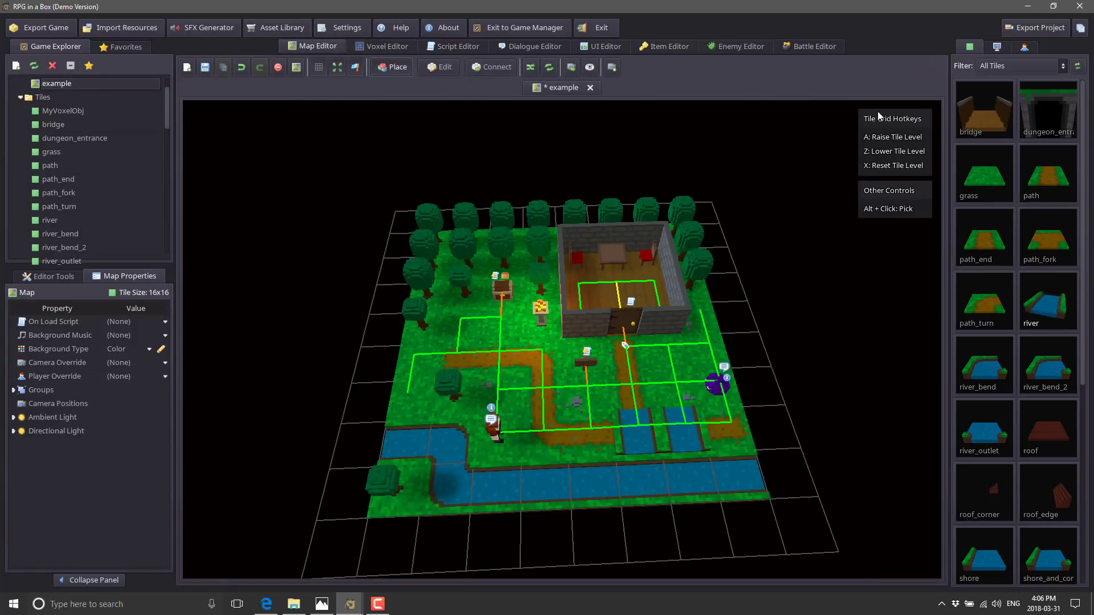
pyautogui.scroll(2, 129, 152)
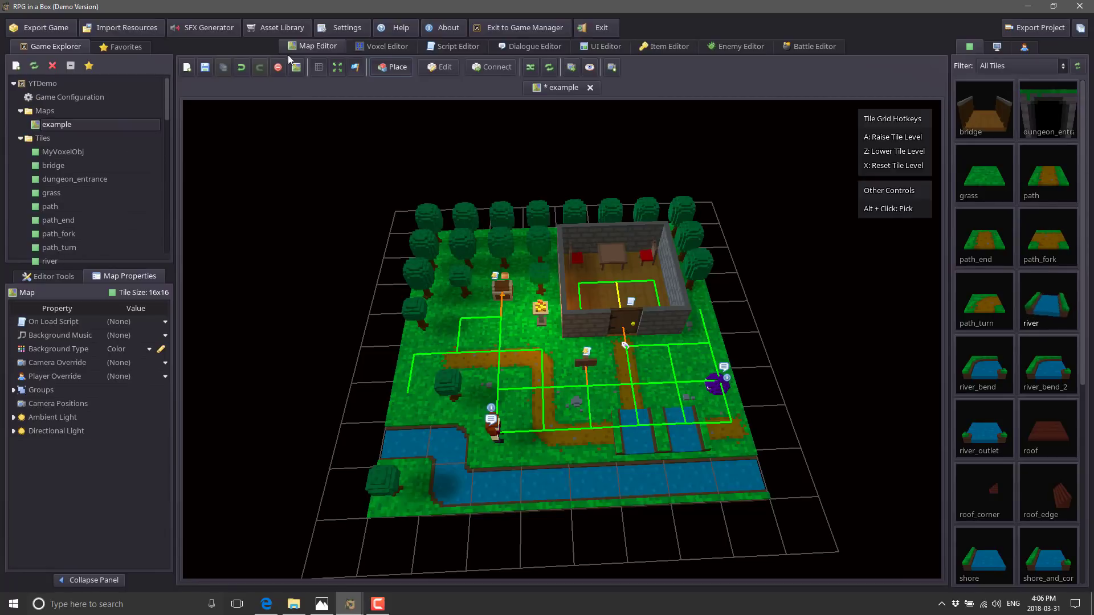
pyautogui.click(394, 48)
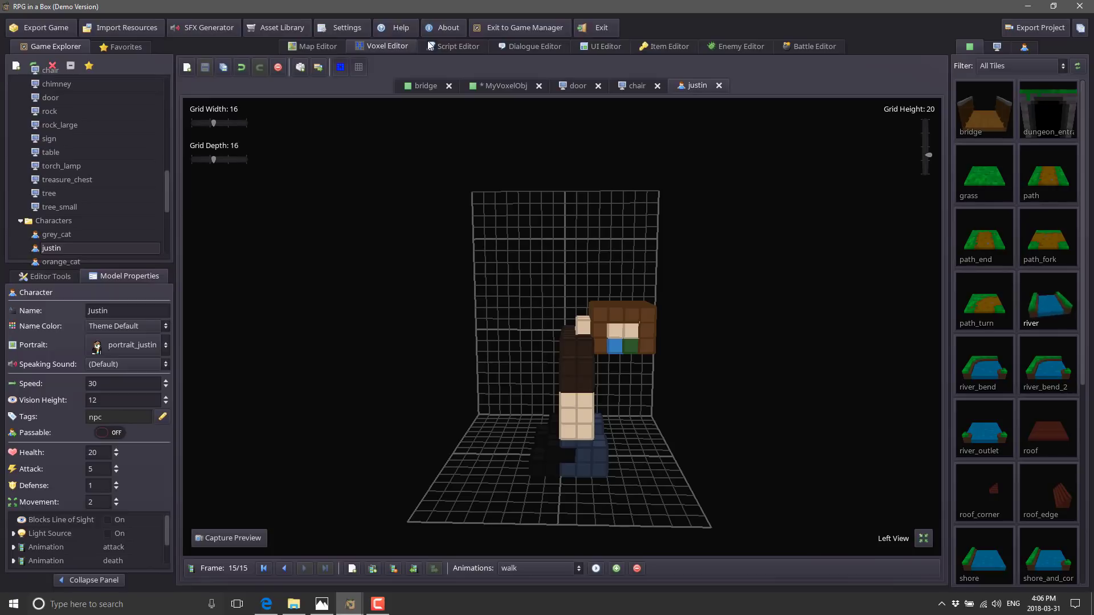
pyautogui.click(449, 45)
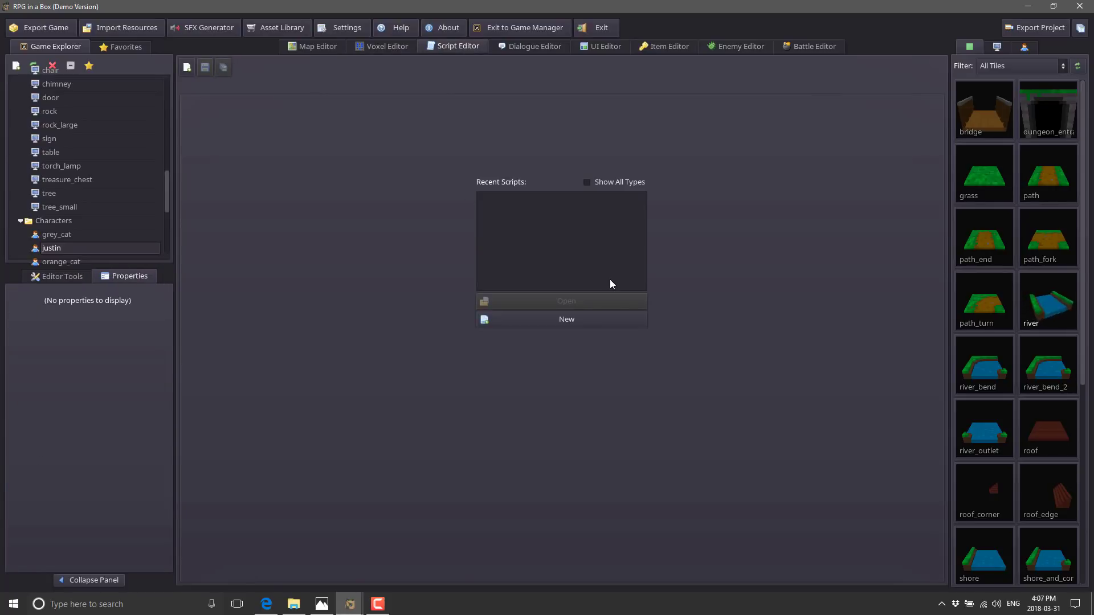
pyautogui.click(58, 276)
pyautogui.click(122, 278)
pyautogui.click(313, 48)
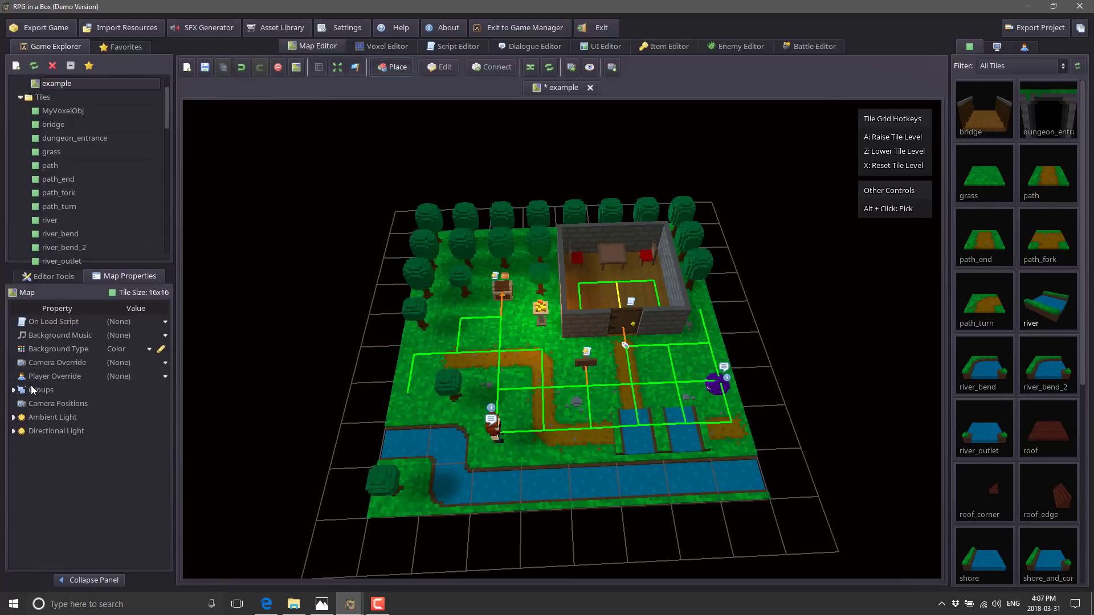
pyautogui.scroll(-6, 119, 167)
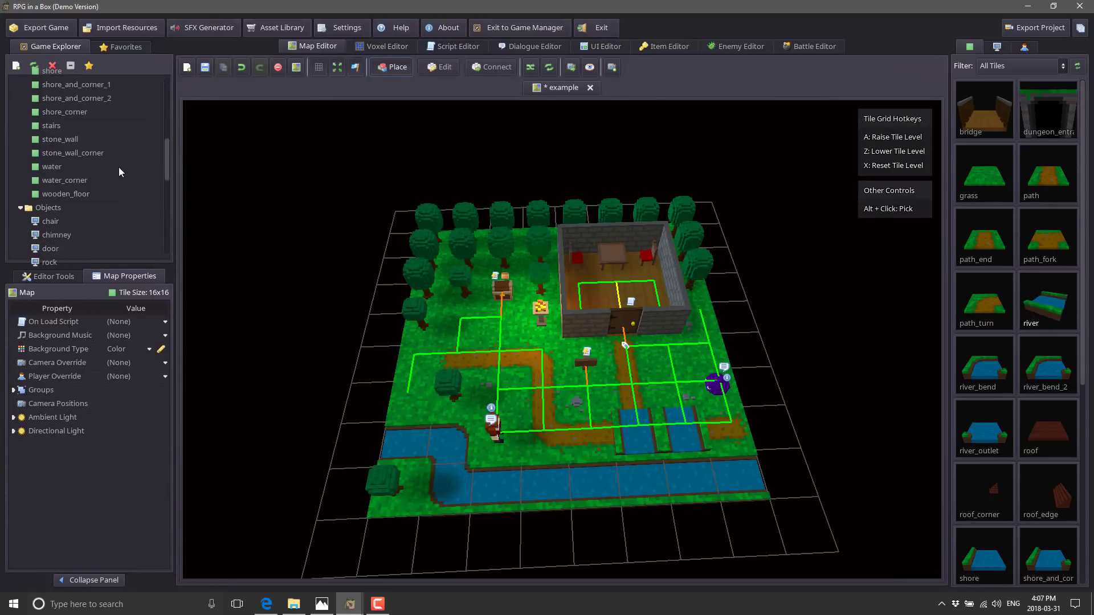
pyautogui.scroll(-6, 118, 168)
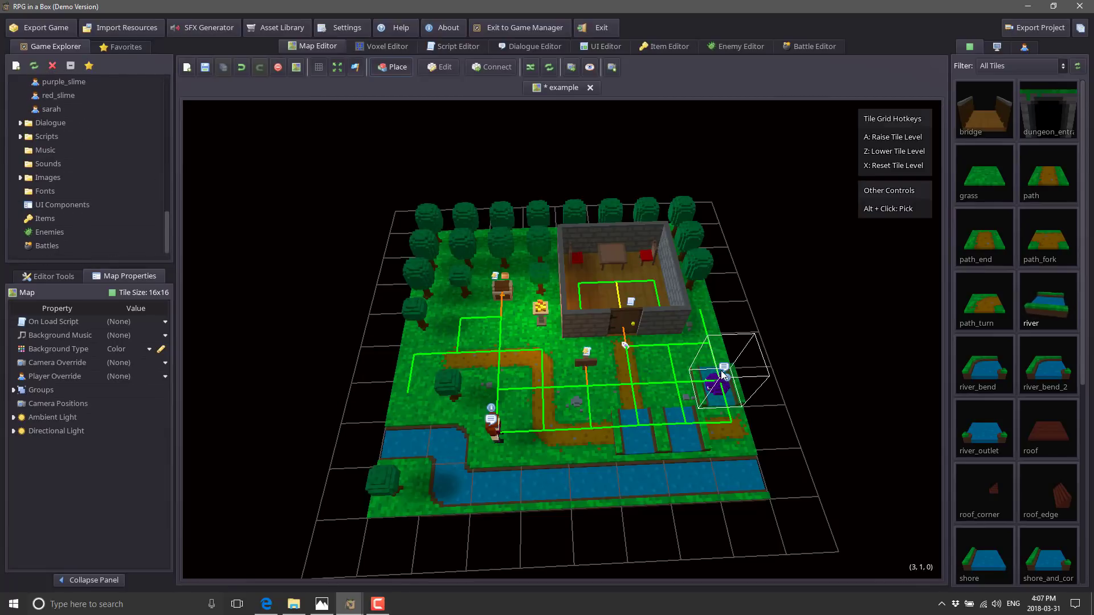
# - In the Script Editor, create the script MyScript and drag its Start node further down
pyautogui.click(449, 46)
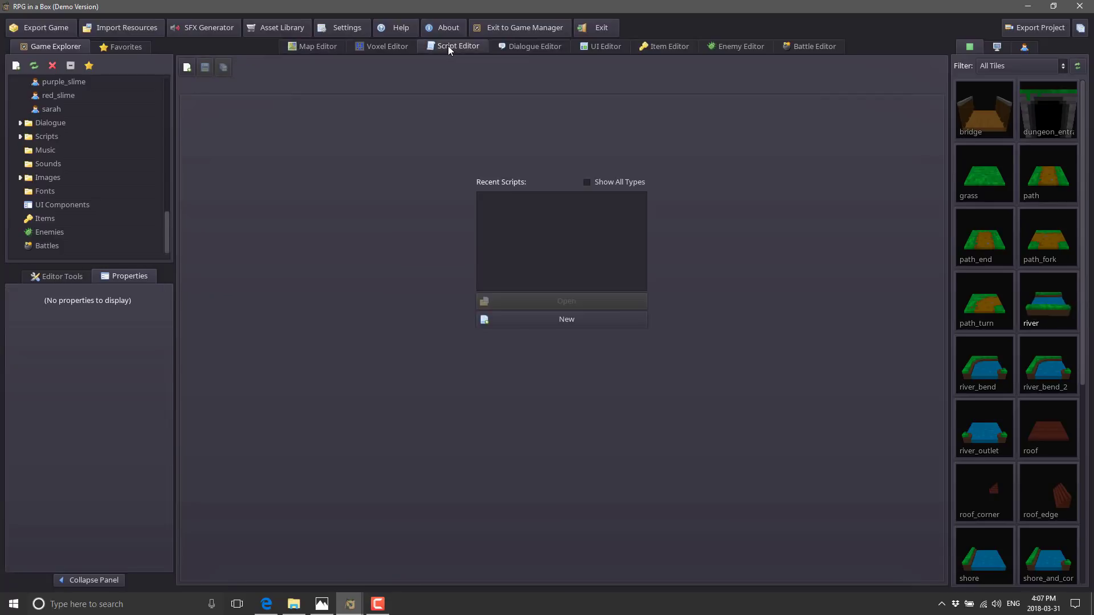
pyautogui.click(563, 319)
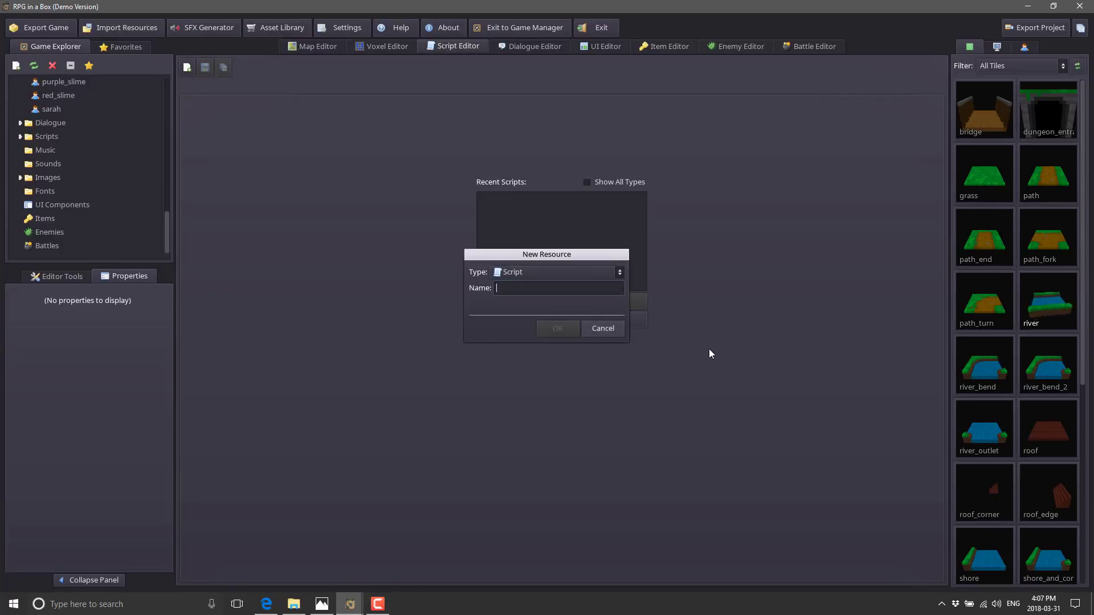
pyautogui.write('MyScript')
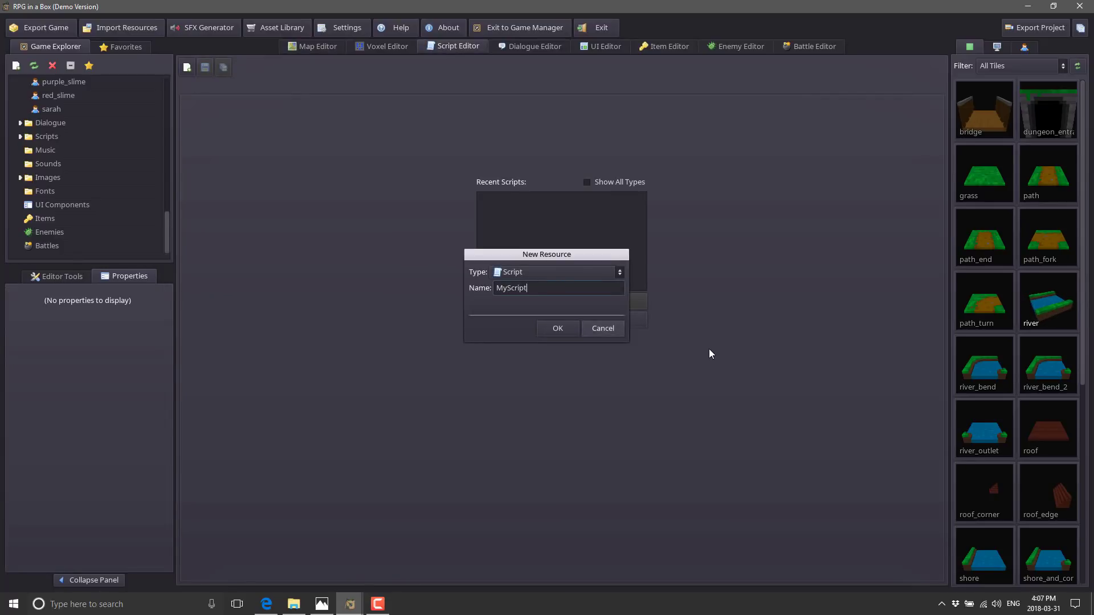
pyautogui.press('Return')
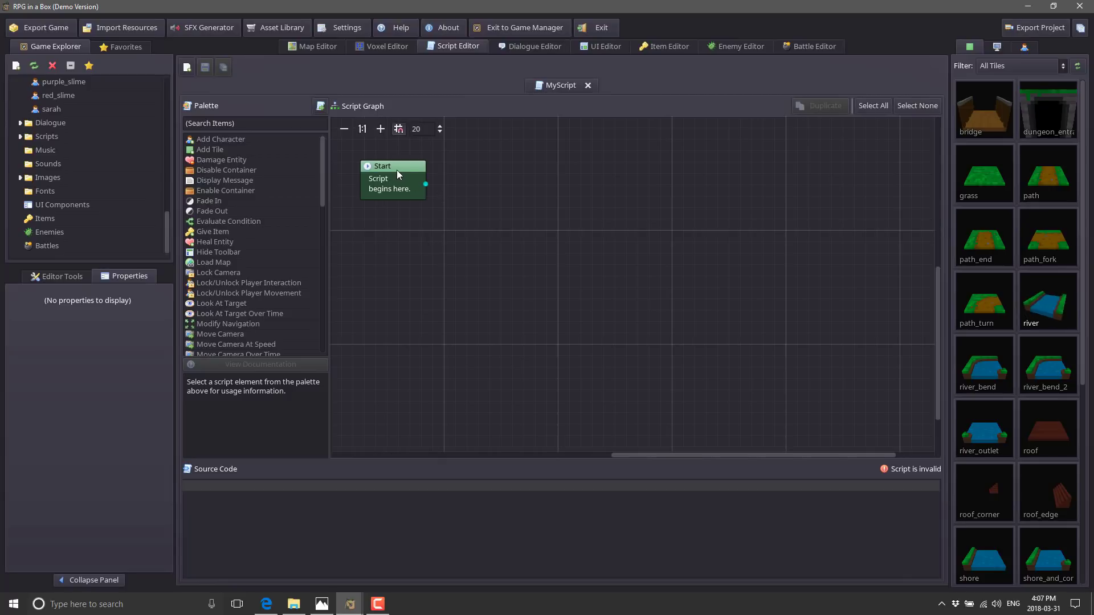
pyautogui.moveTo(396, 170); pyautogui.dragTo(407, 275)
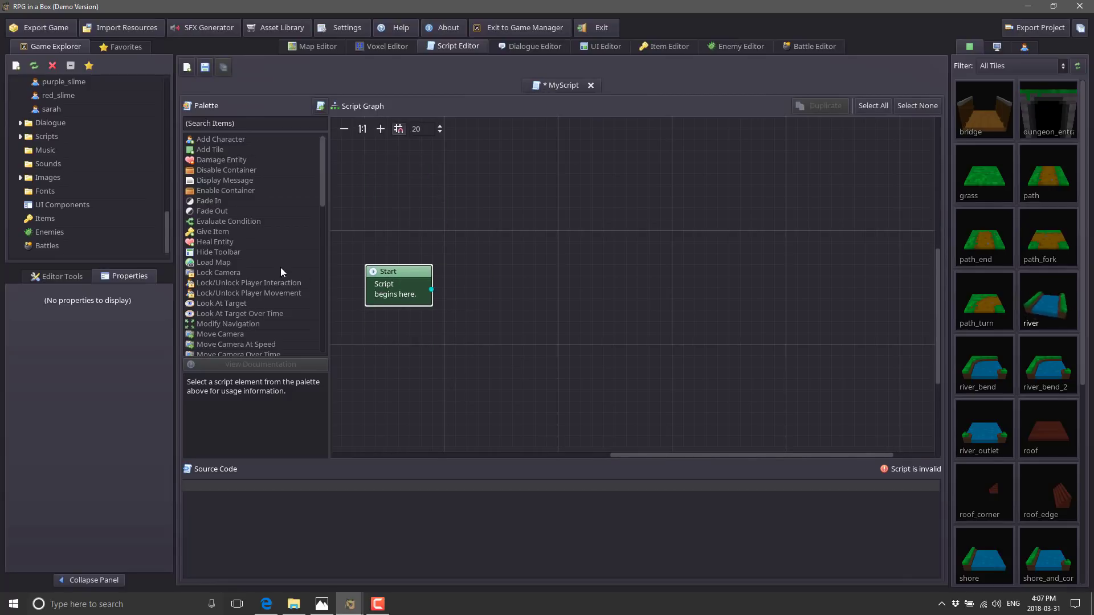
# - Add an Add Tile node wired after Start that places a grass tile at 0,0,0
pyautogui.click(212, 153)
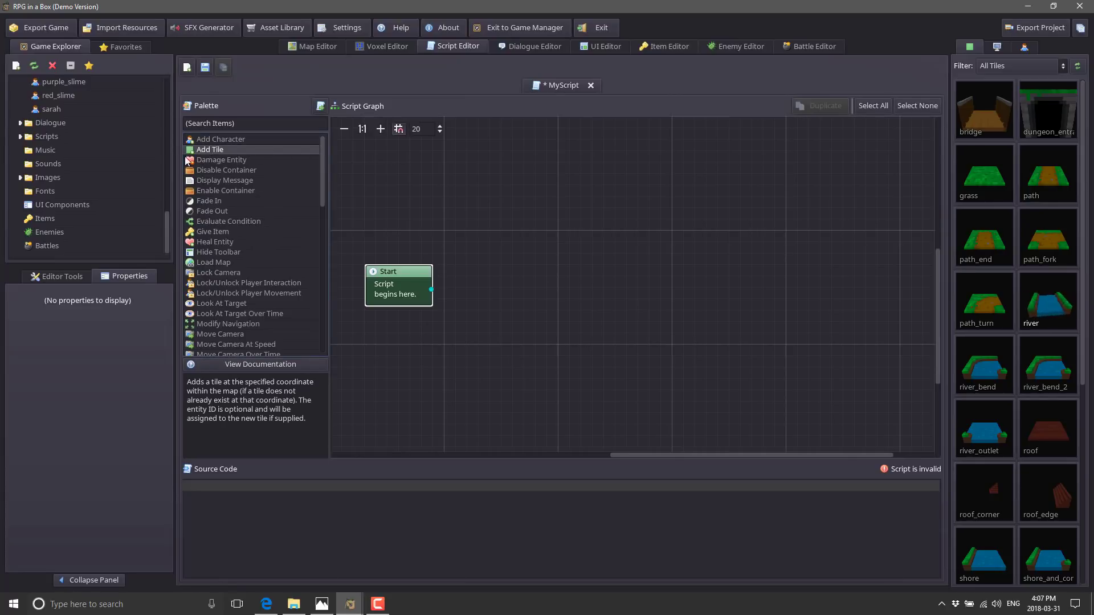
pyautogui.moveTo(200, 148); pyautogui.dragTo(526, 296)
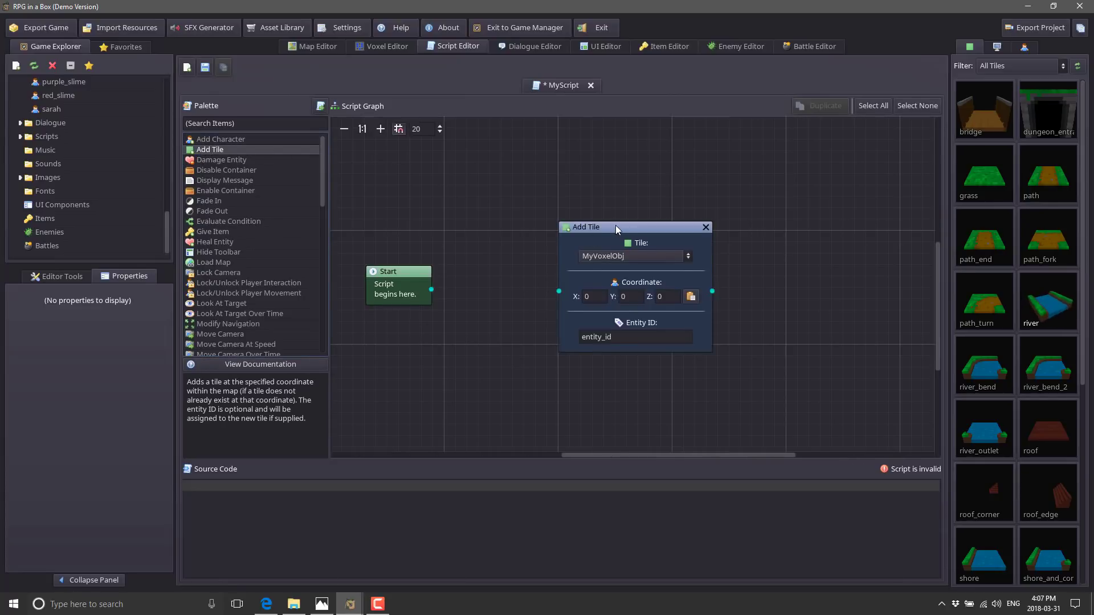
pyautogui.moveTo(615, 225); pyautogui.dragTo(524, 225)
pyautogui.moveTo(431, 289); pyautogui.dragTo(468, 294)
pyautogui.moveTo(547, 224); pyautogui.dragTo(604, 214)
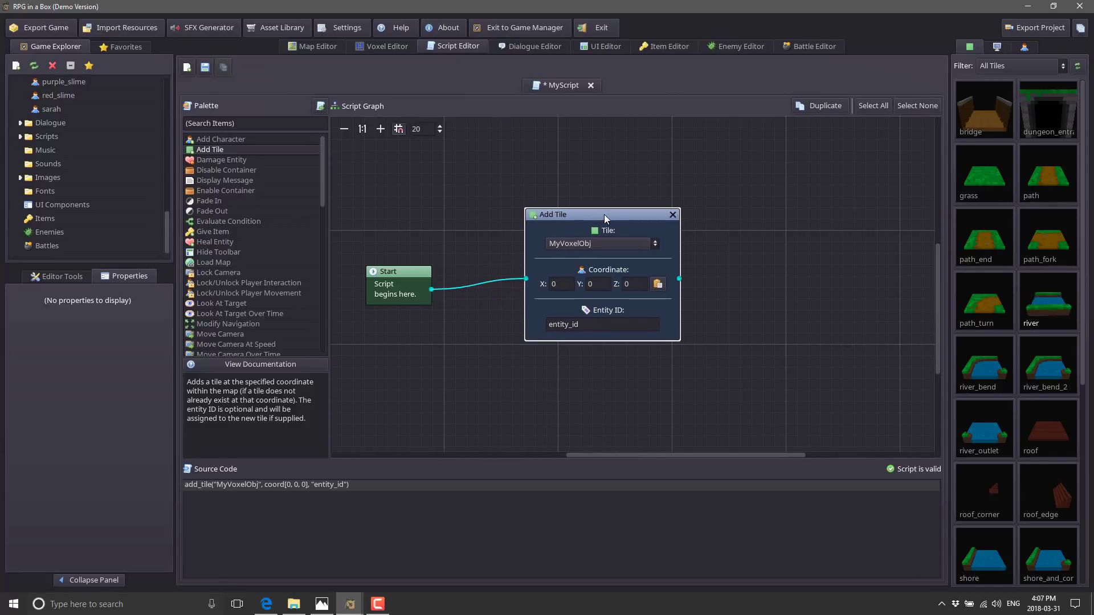
pyautogui.click(655, 244)
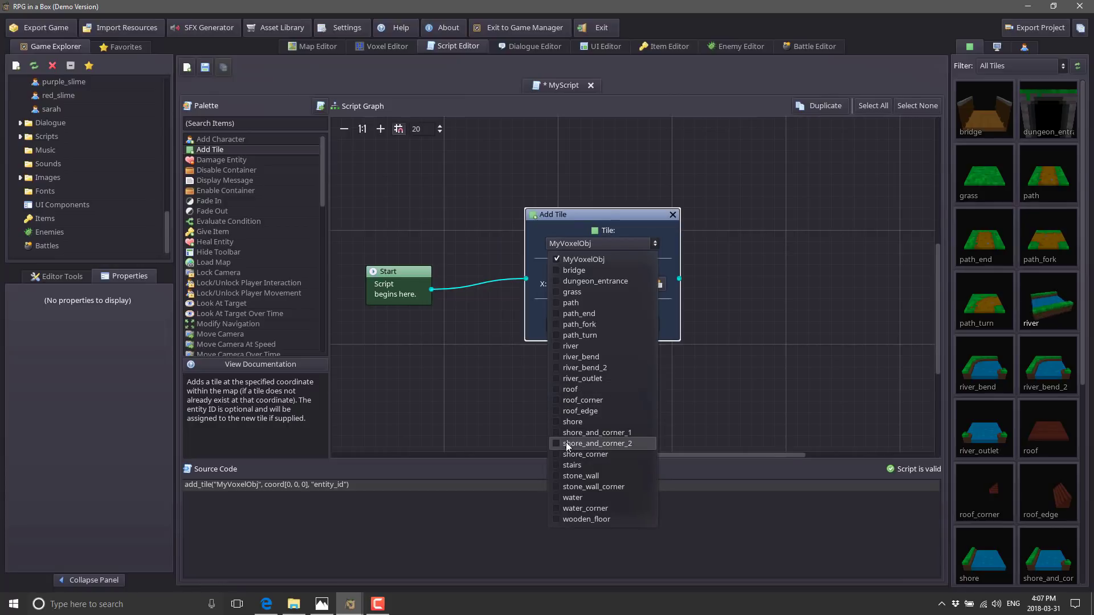
pyautogui.click(564, 292)
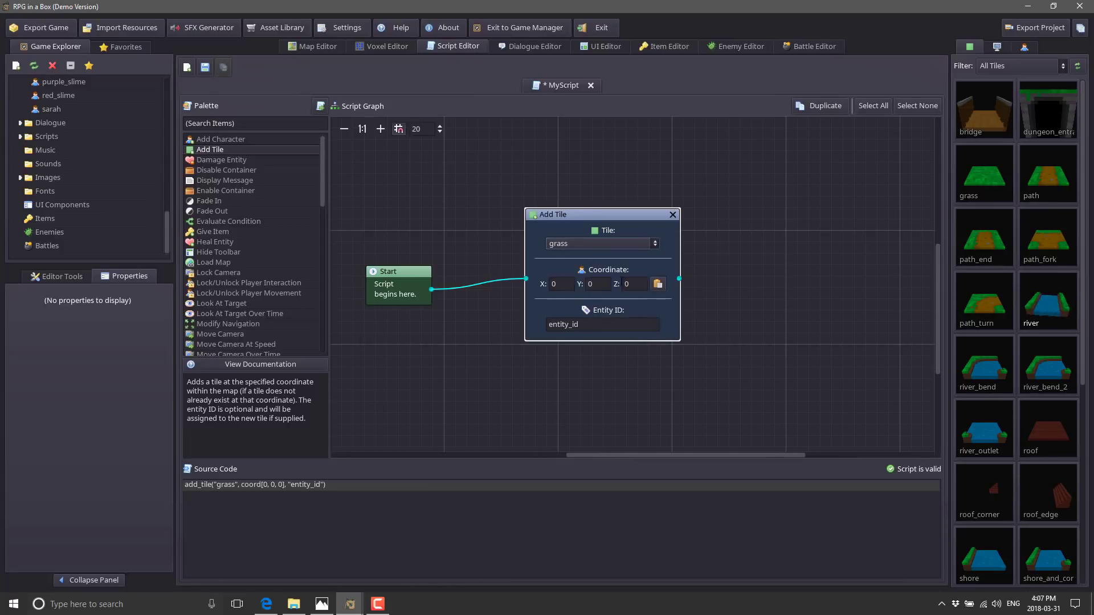
pyautogui.moveTo(625, 215); pyautogui.dragTo(590, 216)
# - Add a Look At Target node and link it after the Add Tile node
pyautogui.scroll(-5, 216, 302)
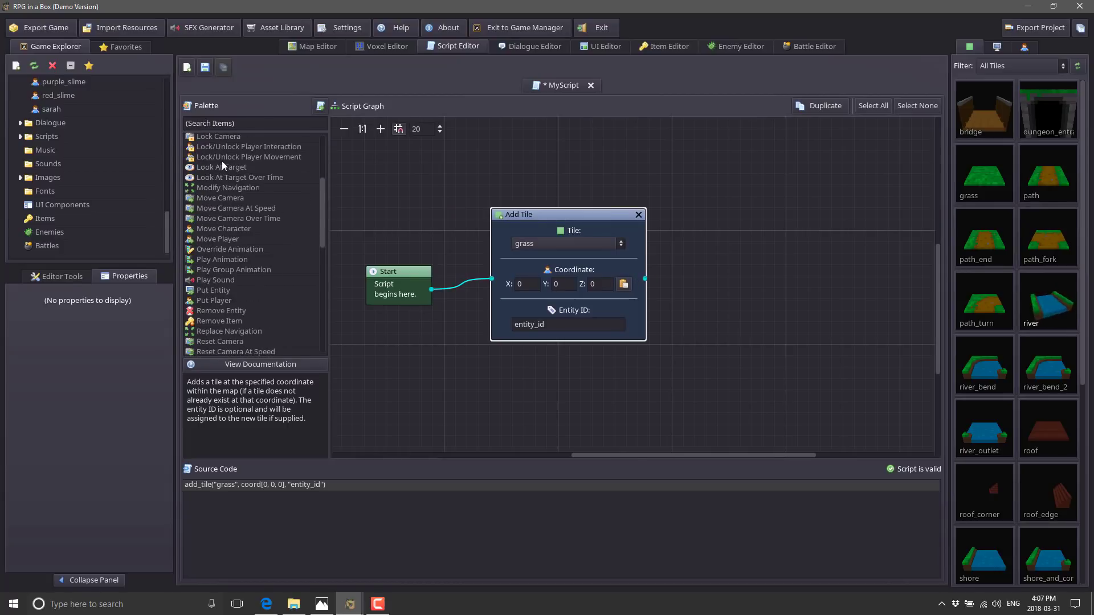
pyautogui.click(228, 166)
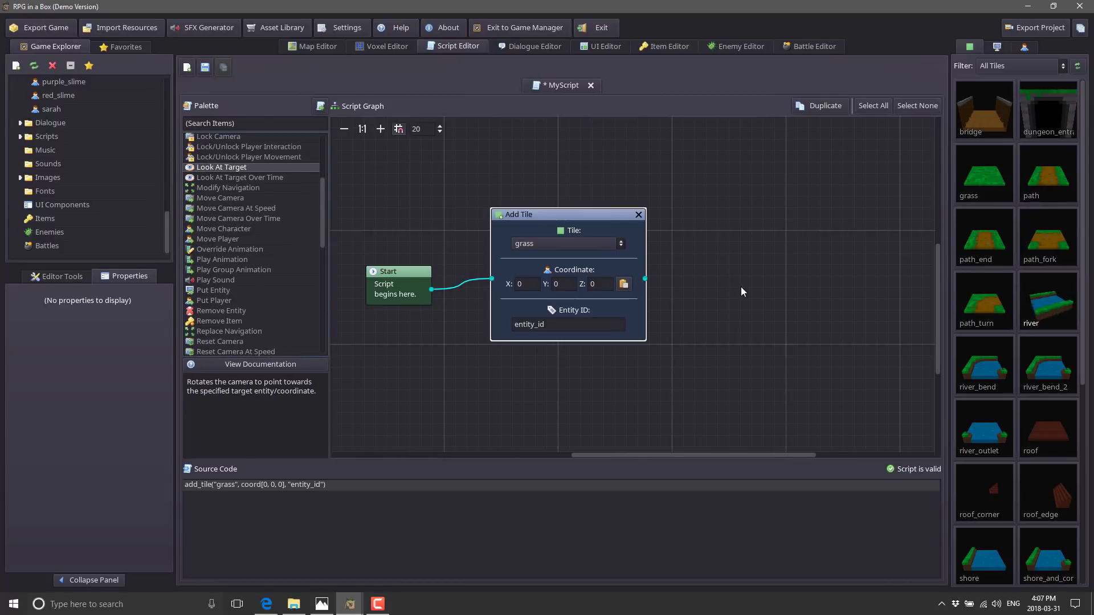
pyautogui.doubleClick(240, 166)
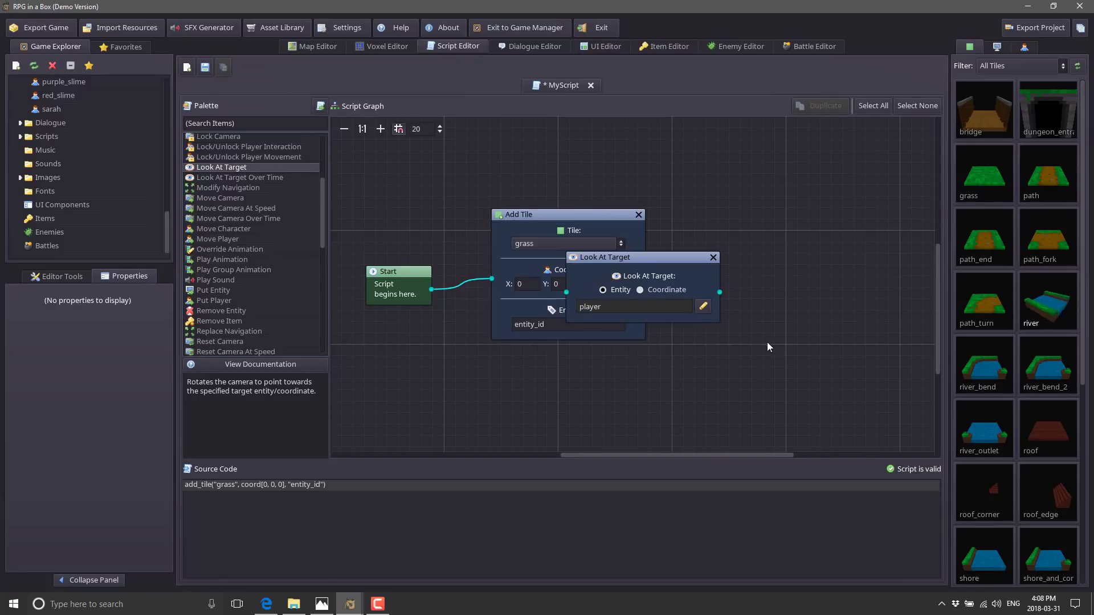
pyautogui.moveTo(636, 254); pyautogui.dragTo(743, 249)
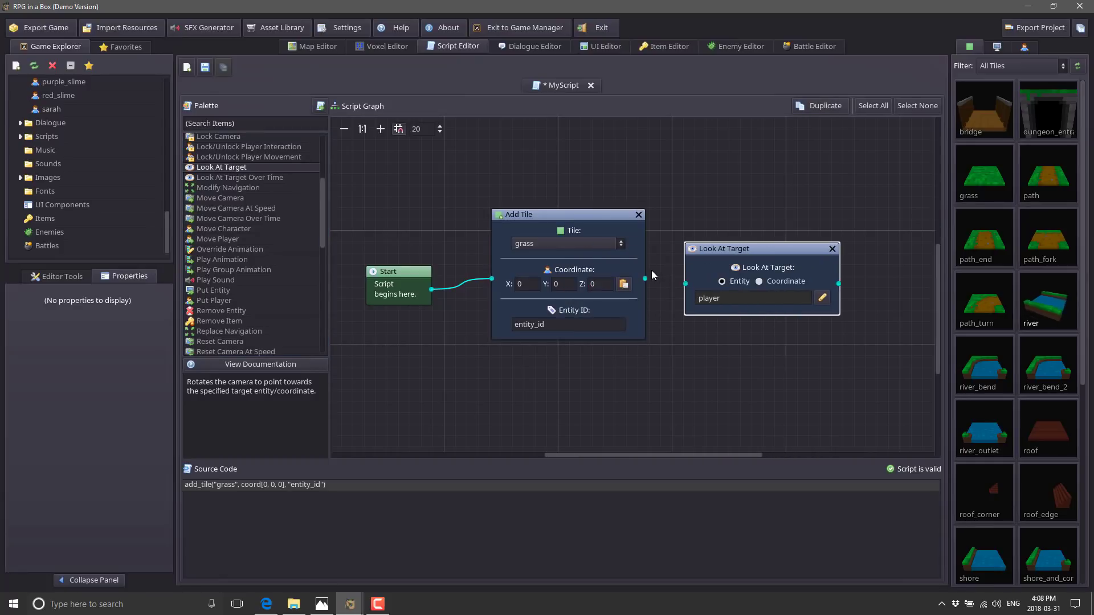
pyautogui.moveTo(645, 278); pyautogui.dragTo(686, 283)
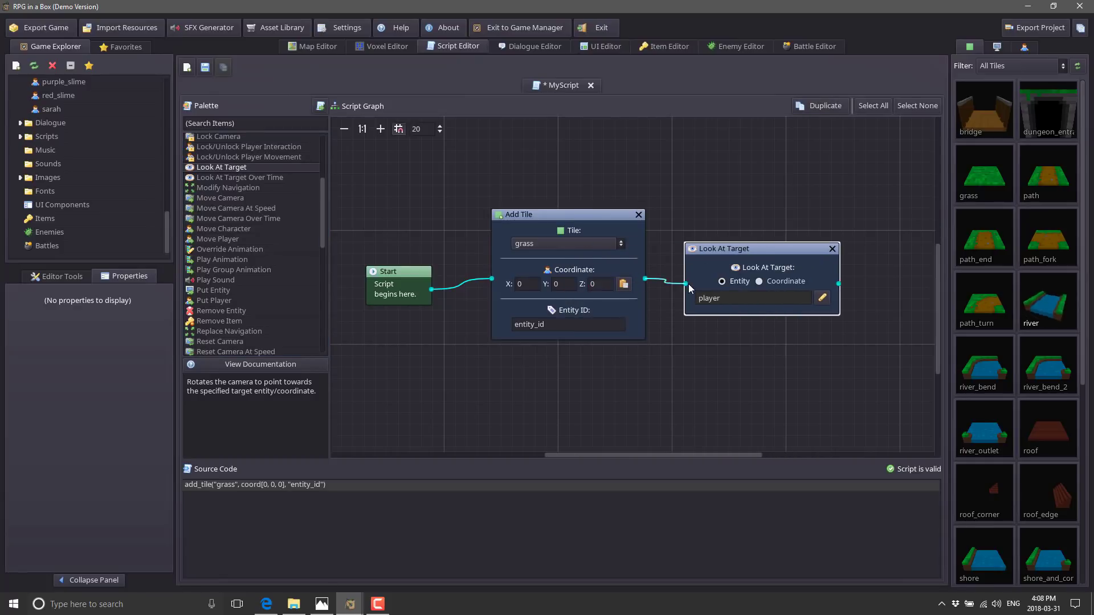
# - Set the Add Tile node's Entity ID to mySpecialTile
pyautogui.click(822, 297)
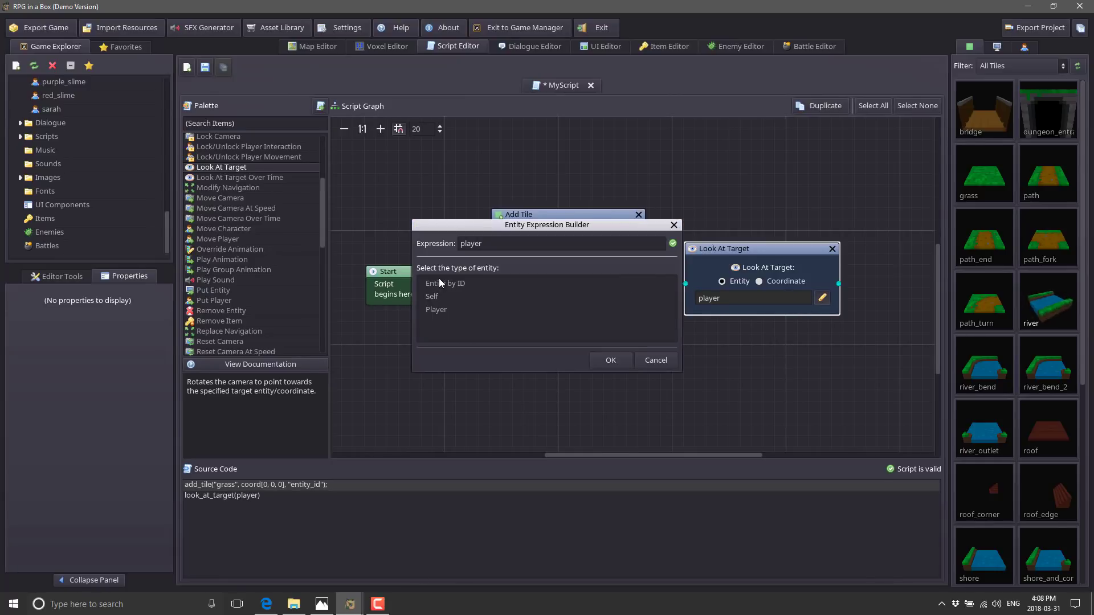
pyautogui.click(656, 360)
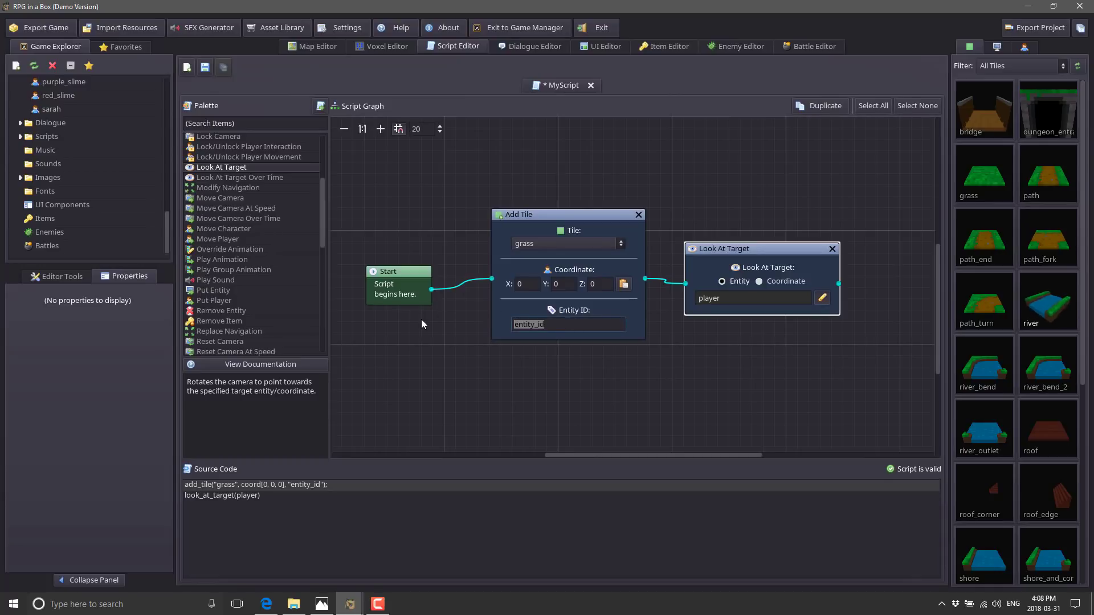
pyautogui.write('mySepci')
pyautogui.press('BackSpace')
pyautogui.press('BackSpace')
pyautogui.press('BackSpace')
pyautogui.press('BackSpace')
pyautogui.write('pecial')
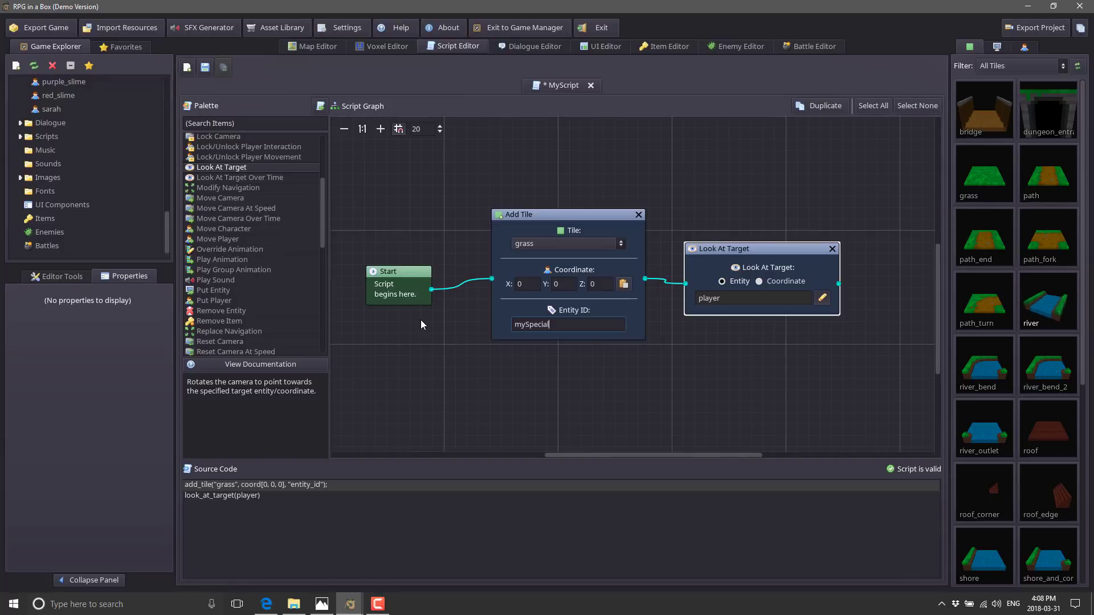
pyautogui.write('Tile')
# - Change the Look At Target's target to Entity by ID (entity["unique_id"])
pyautogui.click(825, 298)
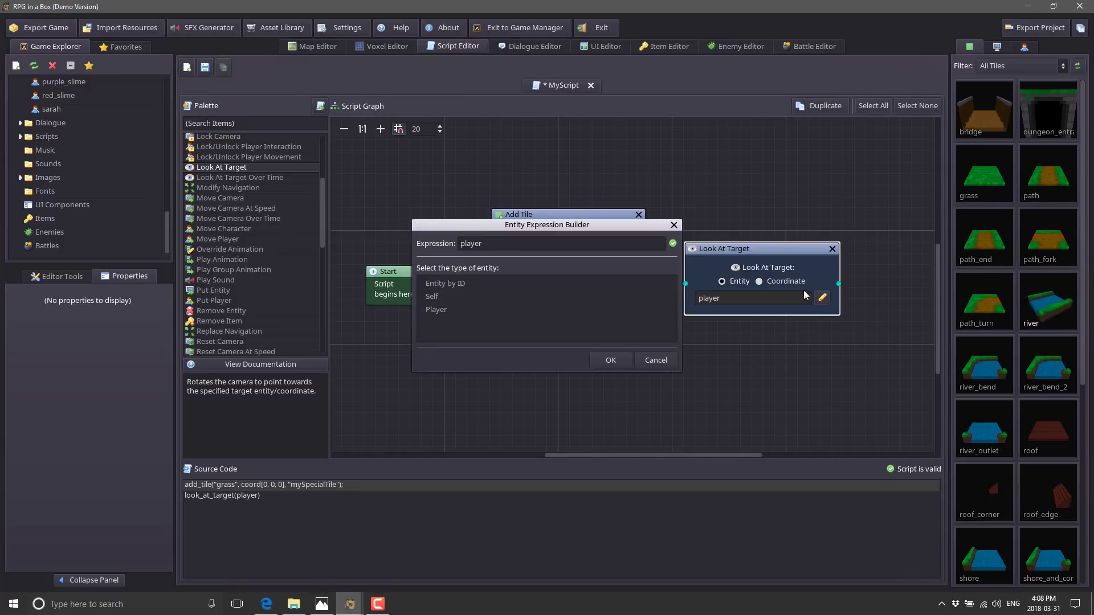
pyautogui.click(442, 285)
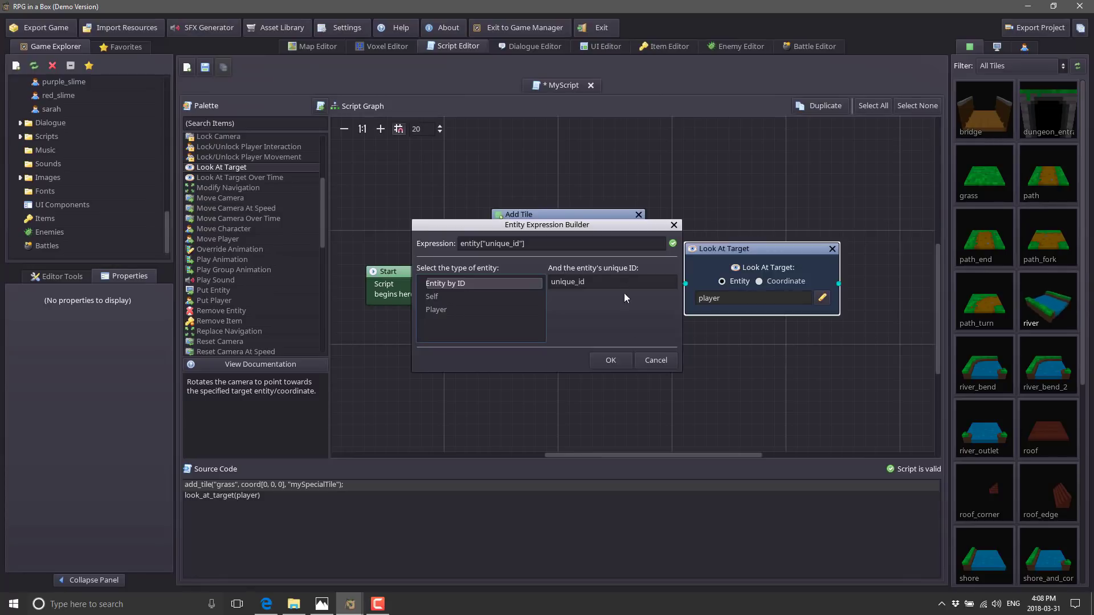
pyautogui.click(614, 357)
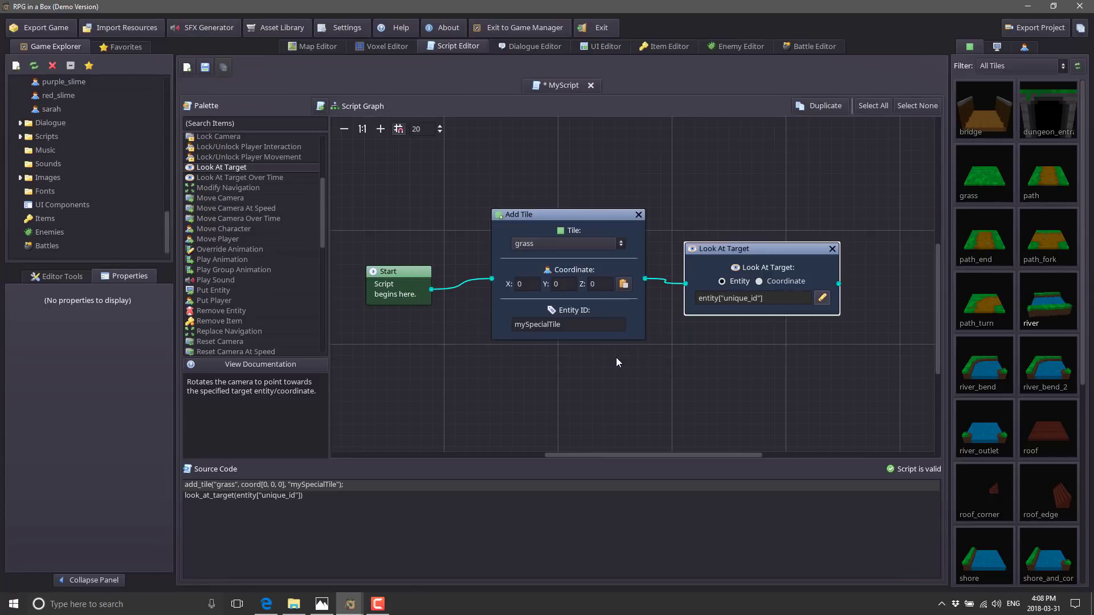
pyautogui.click(576, 320)
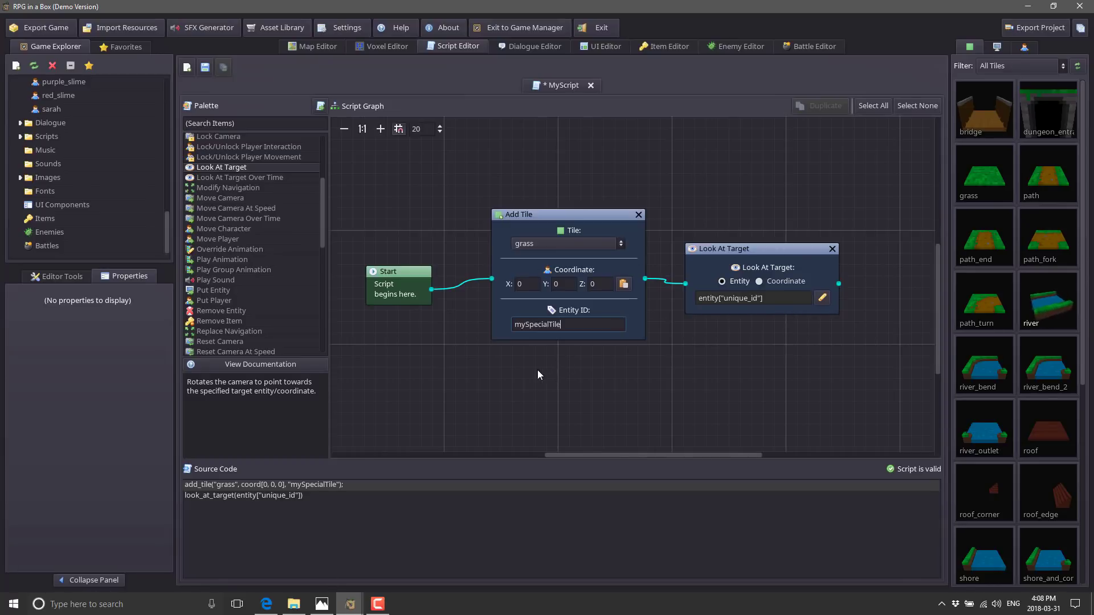
pyautogui.click(221, 495)
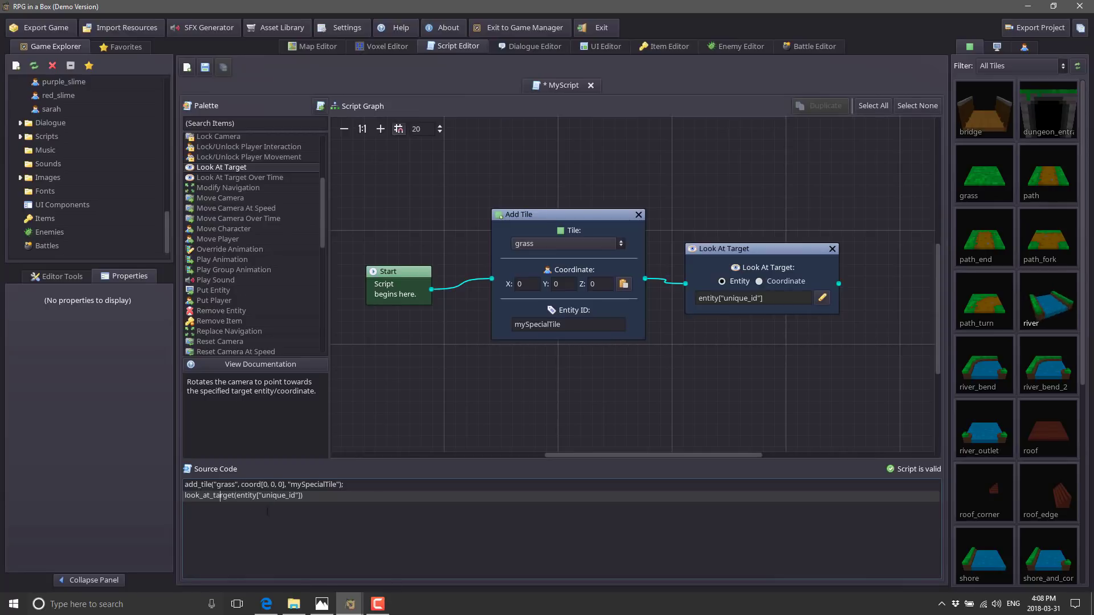
pyautogui.click(303, 496)
pyautogui.scroll(-10, 261, 224)
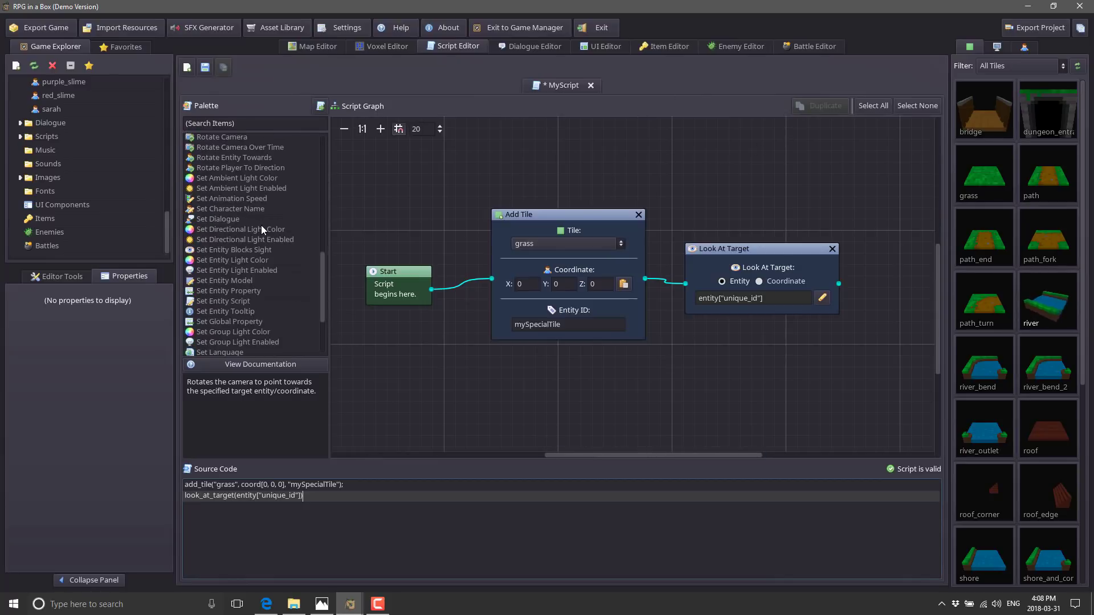
pyautogui.scroll(1, 223, 178)
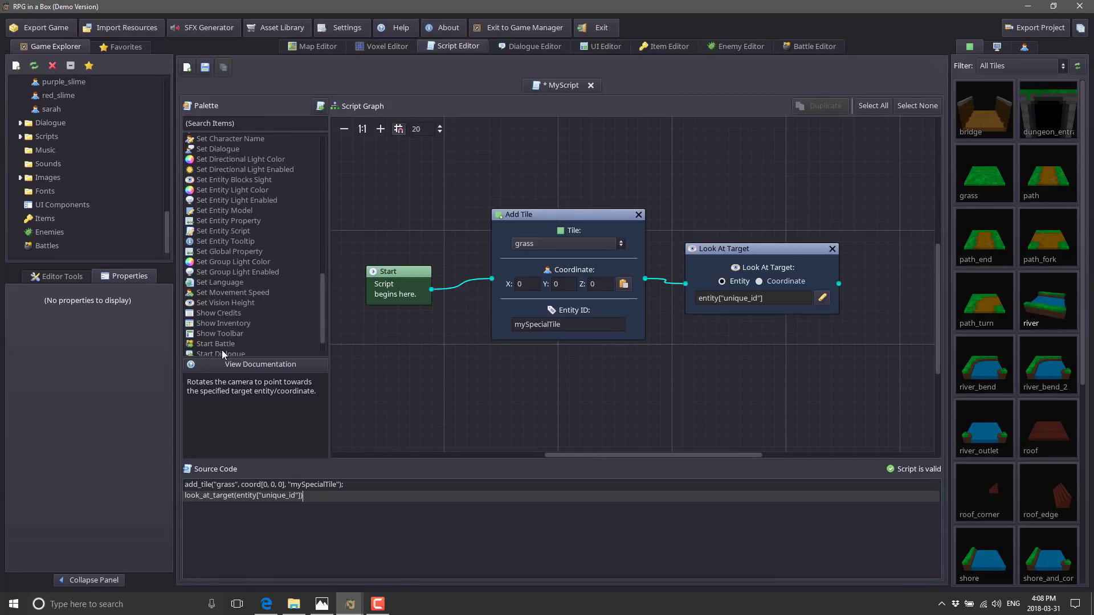
pyautogui.scroll(-1, 221, 350)
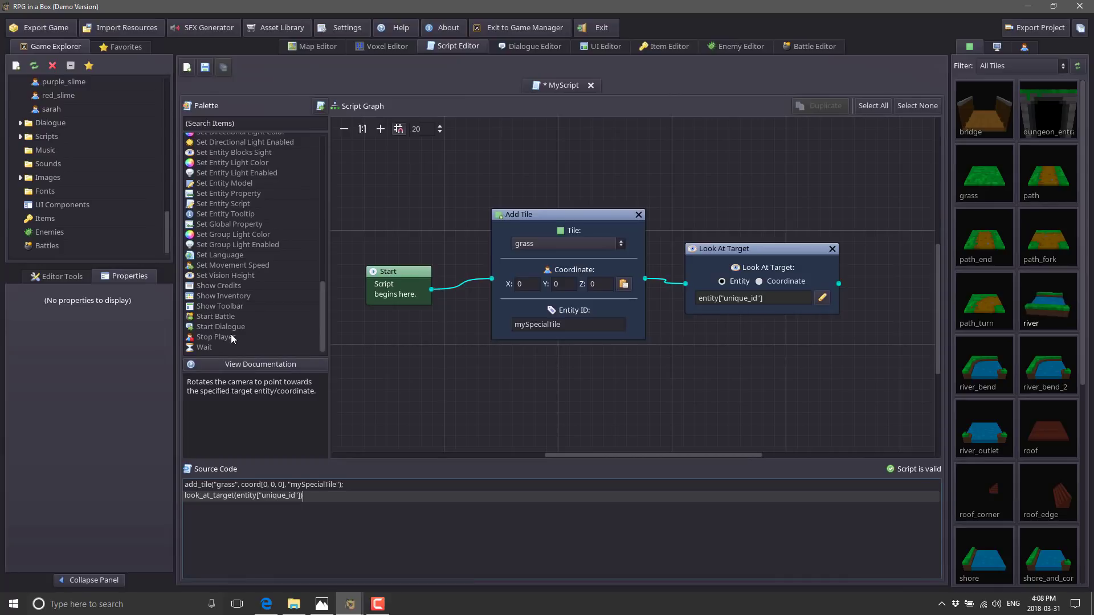
pyautogui.click(214, 285)
pyautogui.click(221, 294)
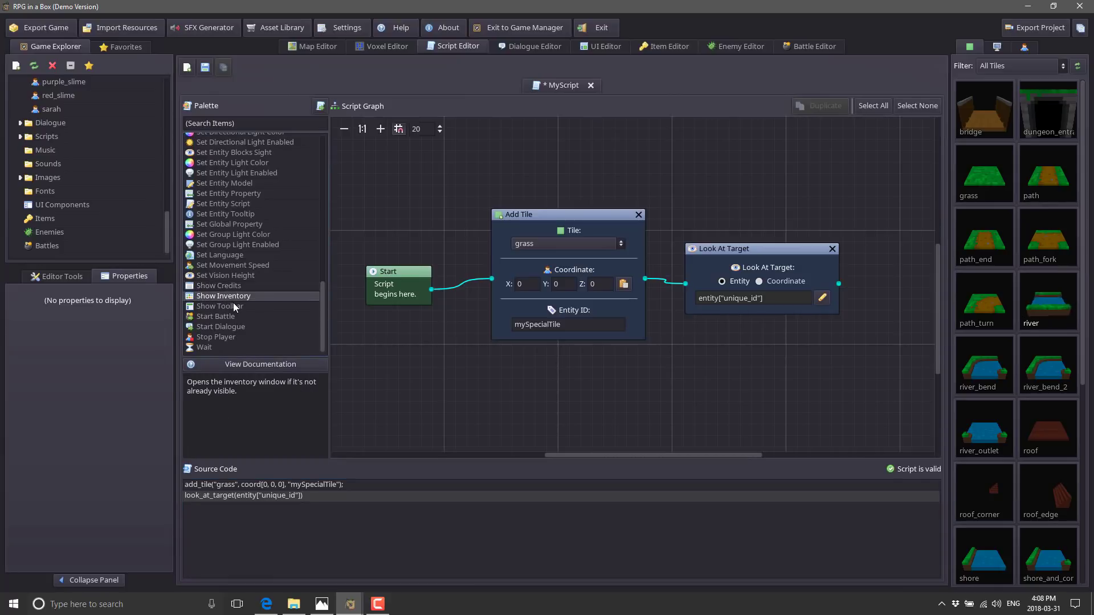
pyautogui.click(233, 305)
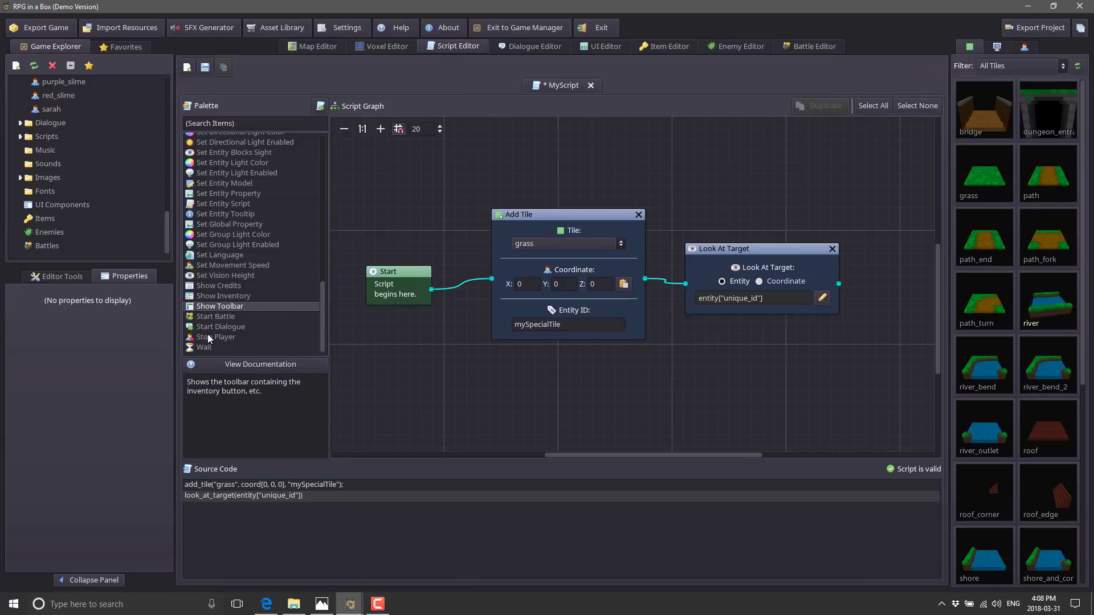
pyautogui.scroll(10, 208, 330)
pyautogui.click(216, 230)
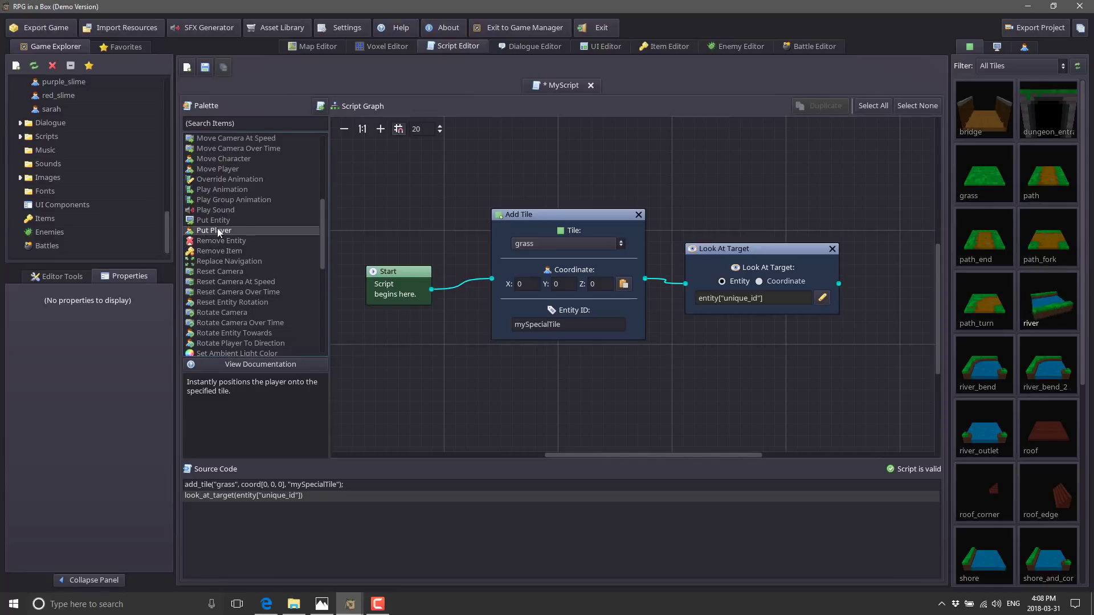
pyautogui.click(214, 221)
pyautogui.scroll(3, 275, 279)
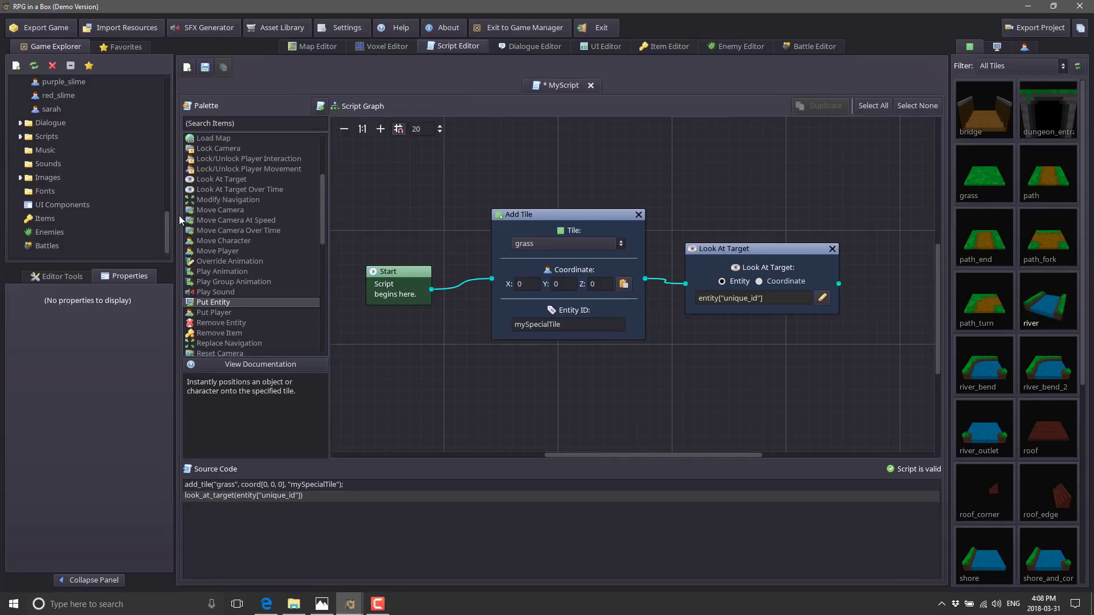
pyautogui.scroll(4, 230, 197)
pyautogui.click(221, 202)
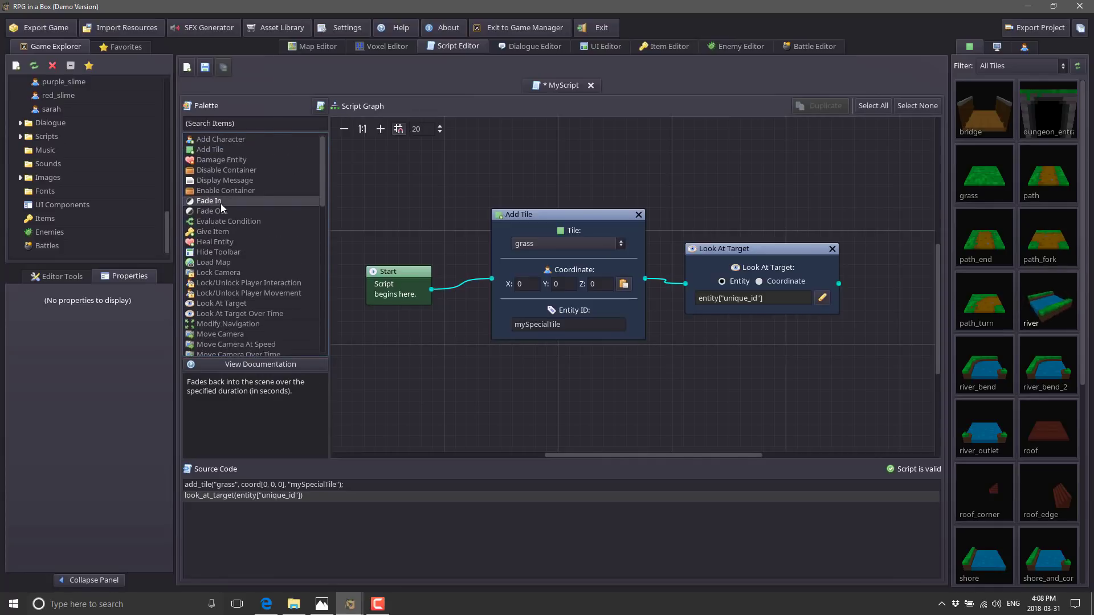
pyautogui.click(222, 212)
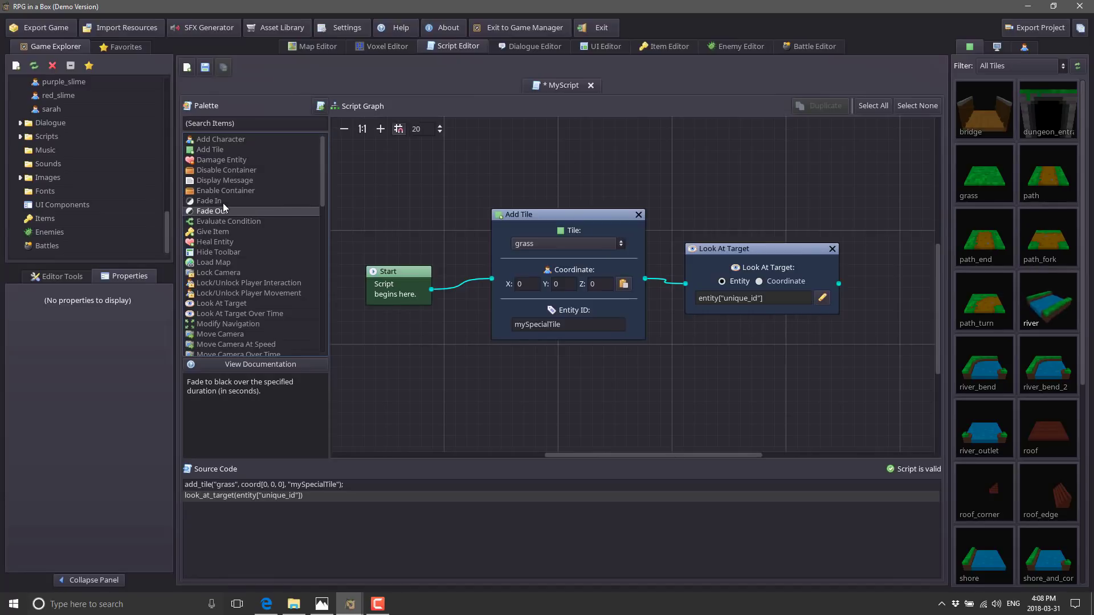
pyautogui.click(220, 150)
pyautogui.click(221, 140)
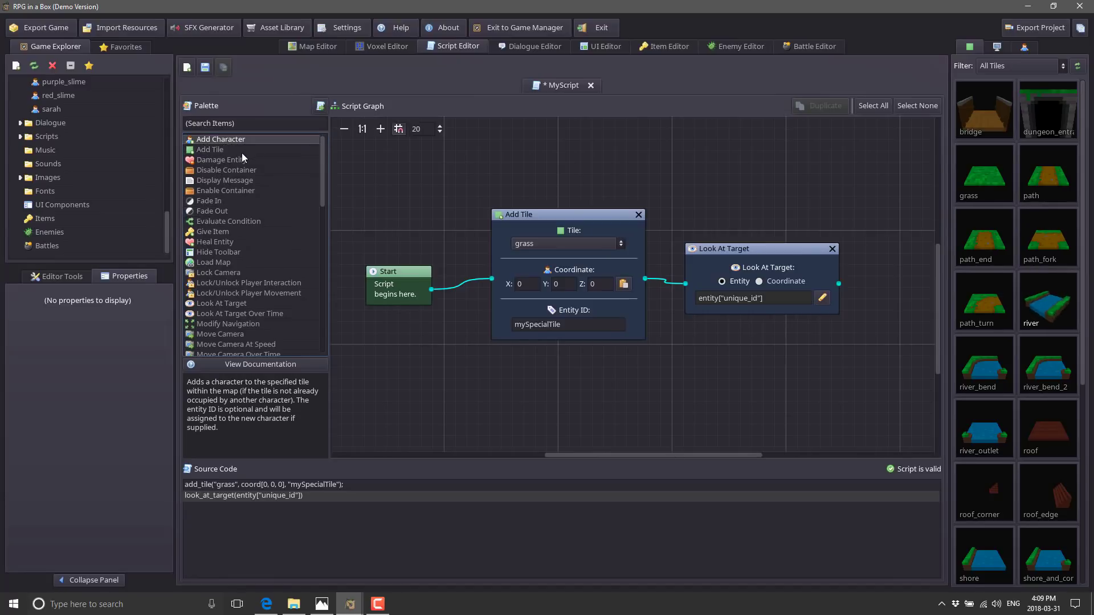
pyautogui.click(232, 160)
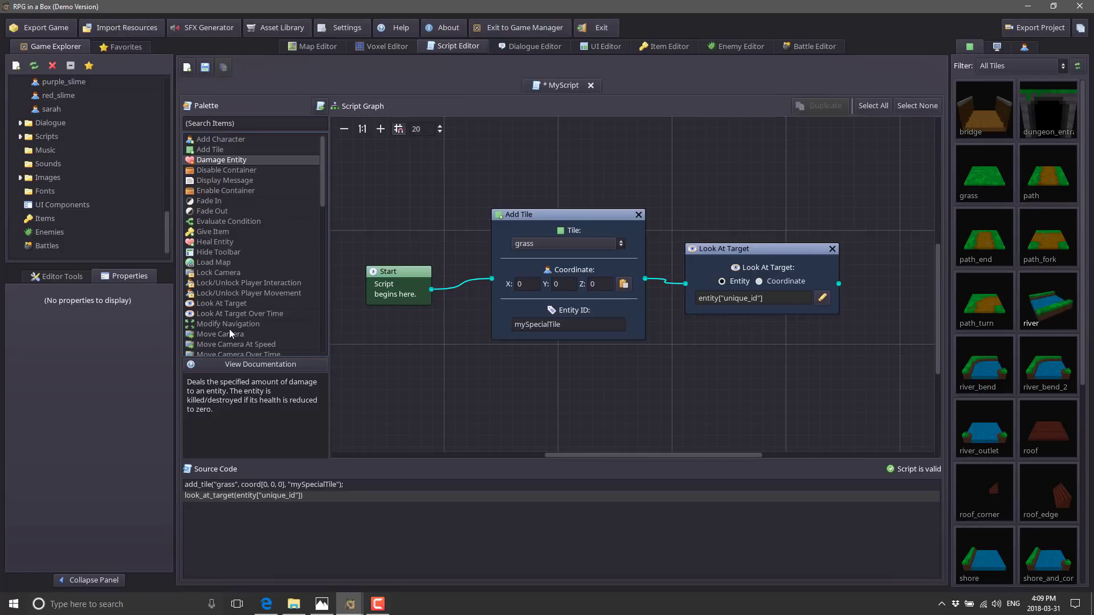
# - Open the sarah dialogue, check a reply's Portrait choices unchanged, then view the UI theme preview
pyautogui.click(544, 46)
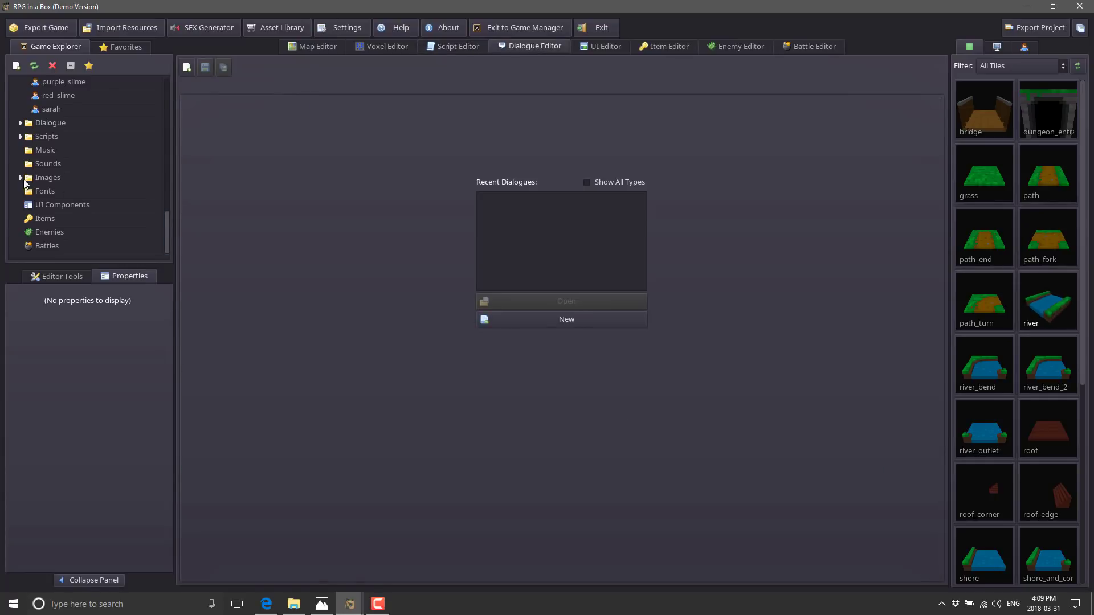
pyautogui.click(22, 123)
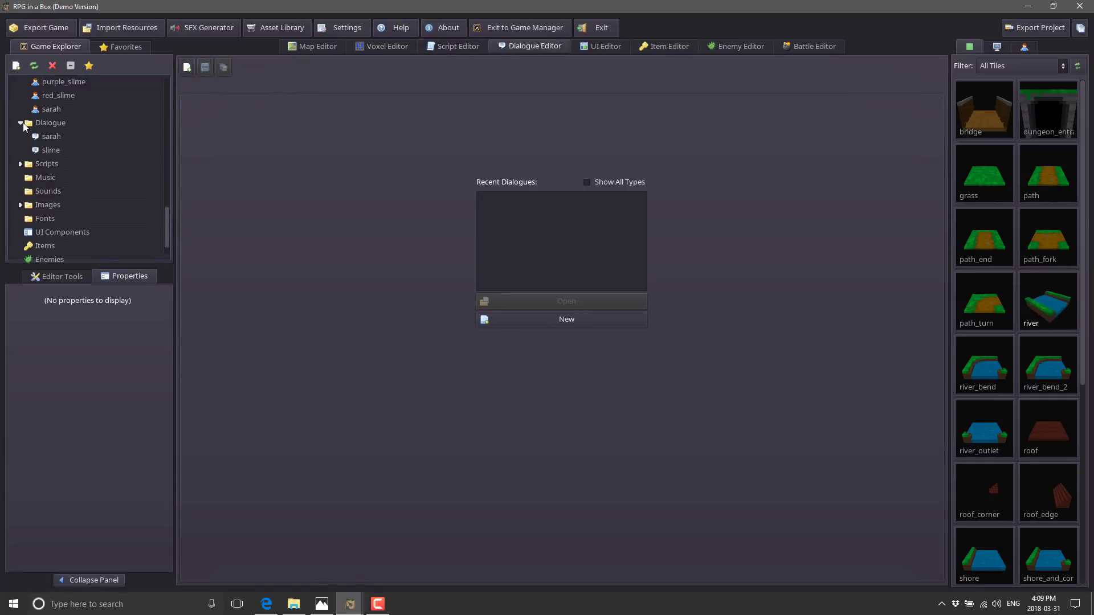
pyautogui.doubleClick(50, 135)
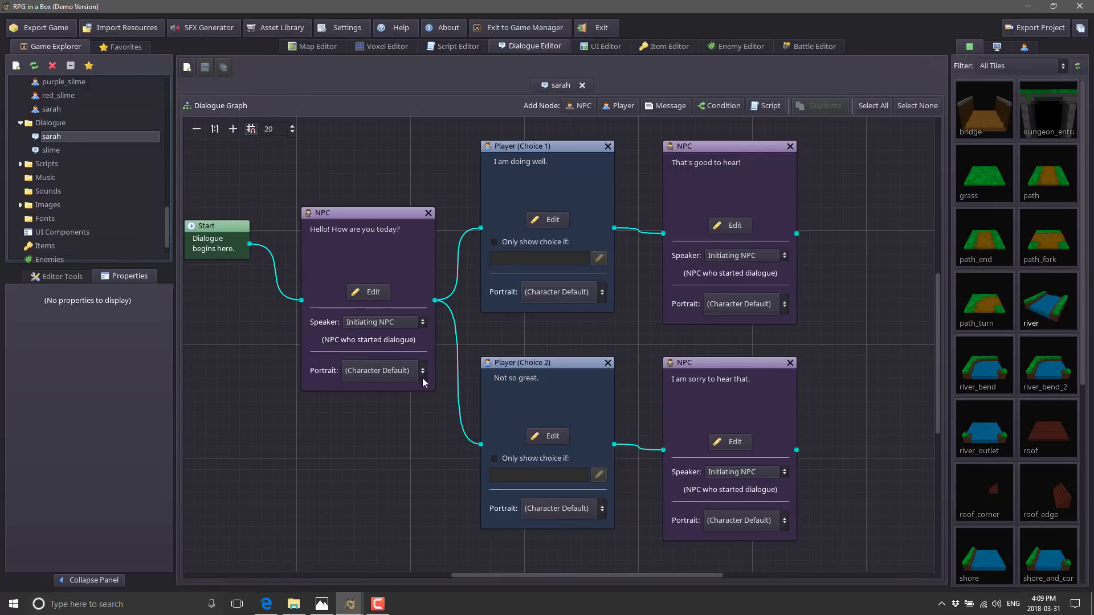
pyautogui.hscroll(-2, 398, 446)
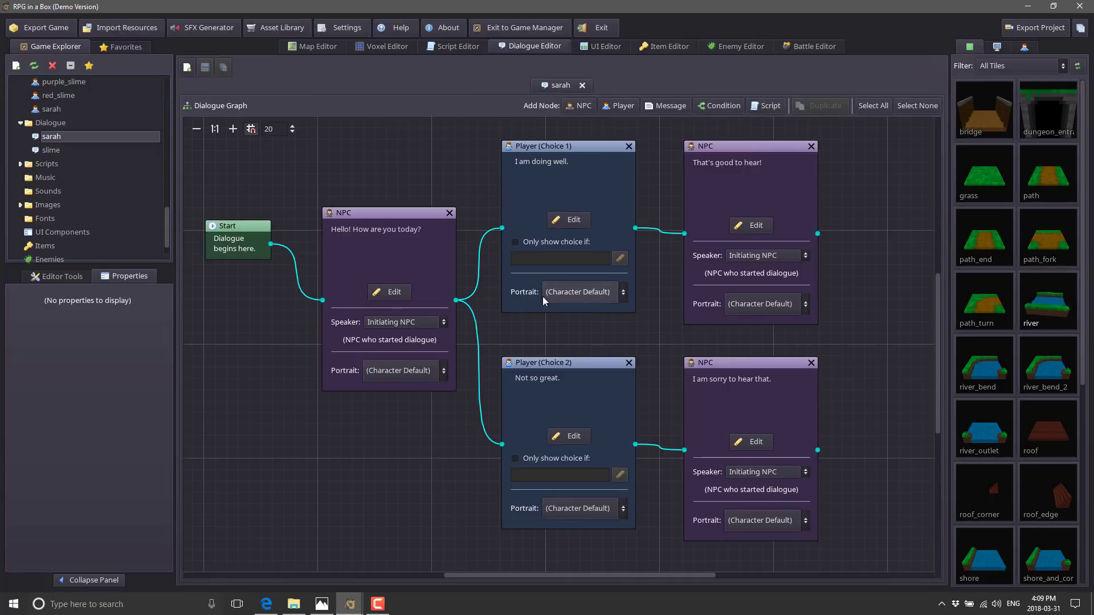
pyautogui.click(622, 296)
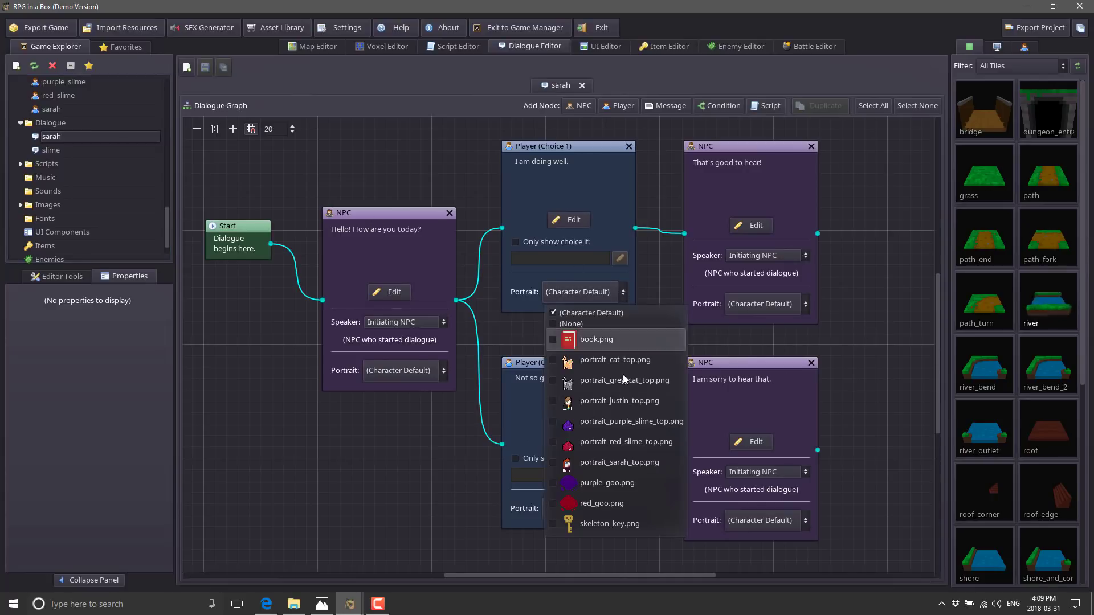
pyautogui.click(291, 528)
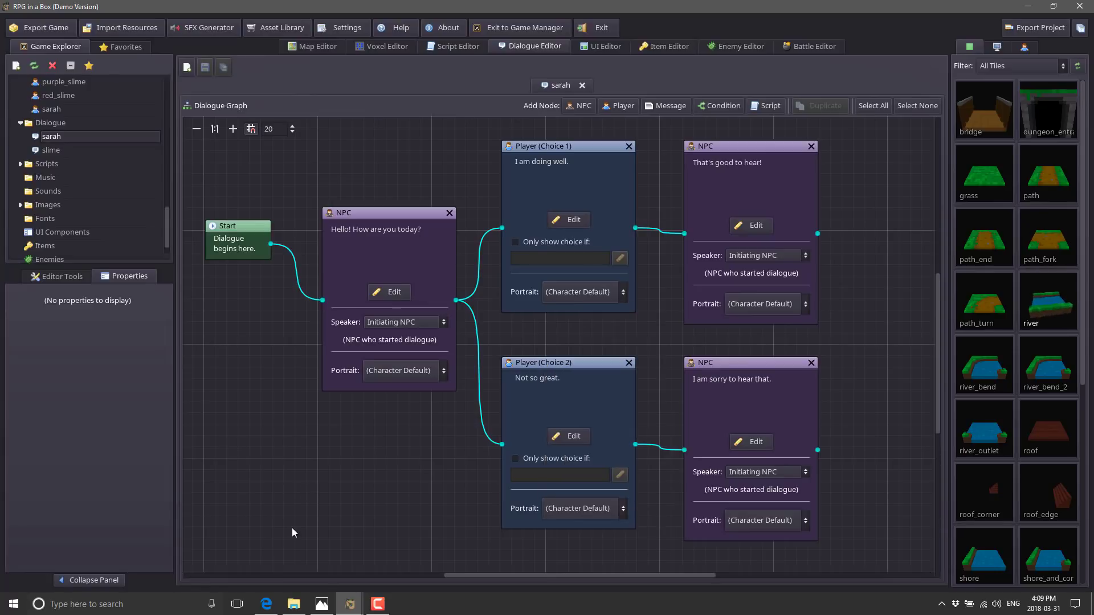
pyautogui.click(598, 49)
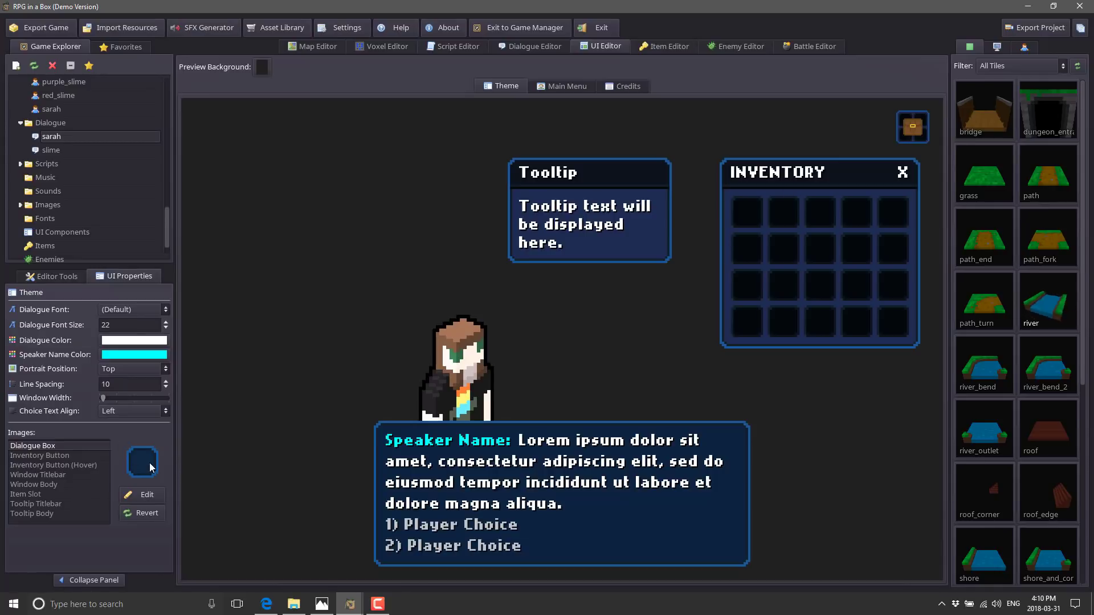
pyautogui.click(49, 454)
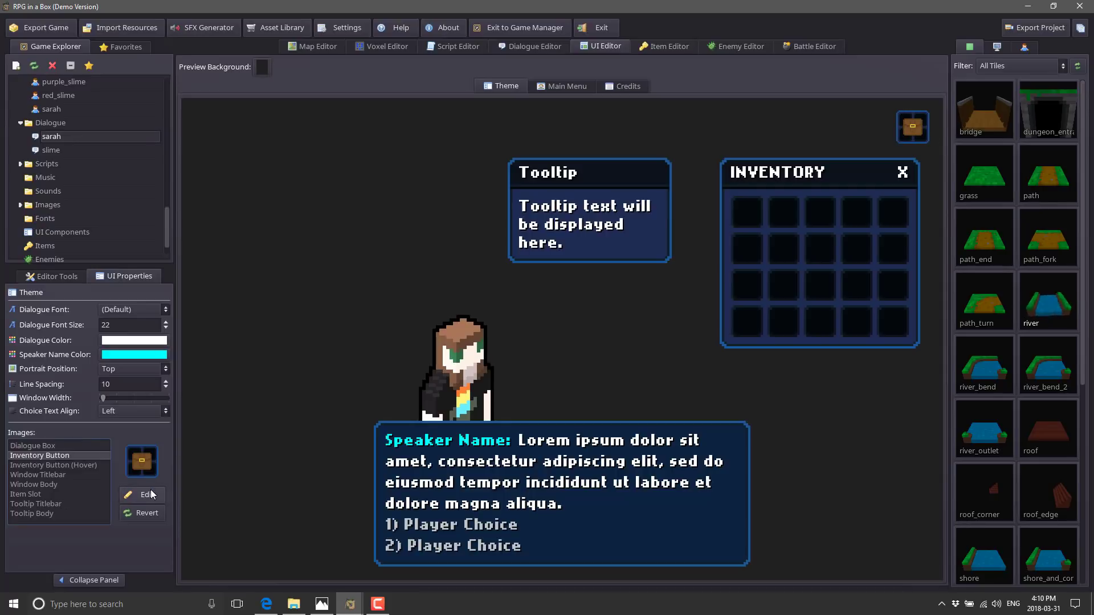
pyautogui.click(43, 487)
pyautogui.click(41, 494)
pyautogui.click(43, 504)
pyautogui.click(40, 513)
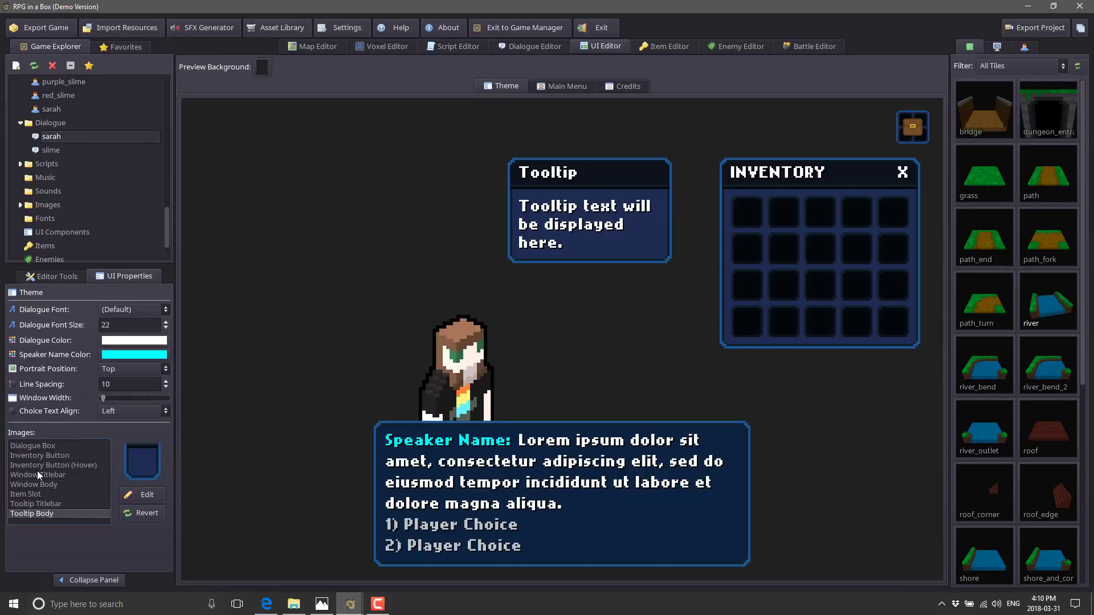
pyautogui.click(37, 465)
pyautogui.click(39, 459)
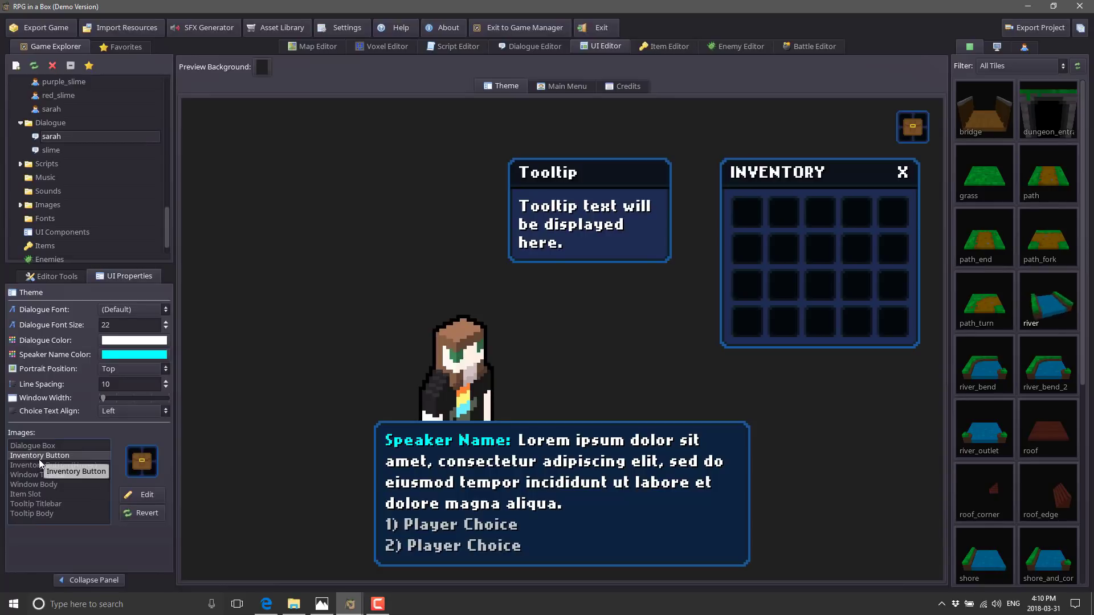
# - Browse the Skeleton Key, Book, Red Goo and Purple Goo items, then view the Purple Slime enemy
pyautogui.click(688, 46)
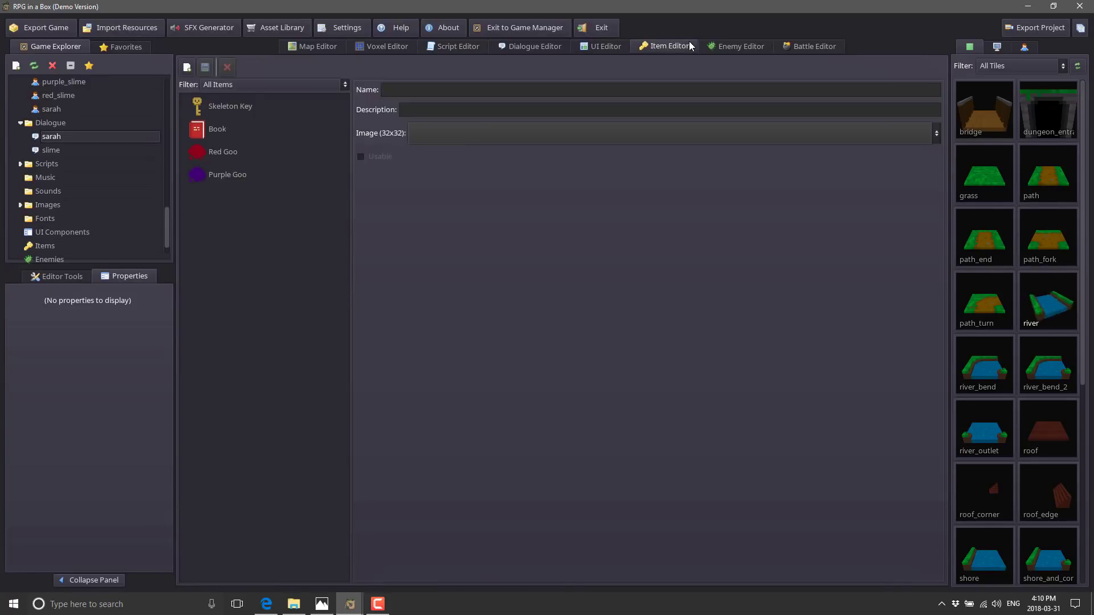
pyautogui.click(225, 110)
pyautogui.click(234, 127)
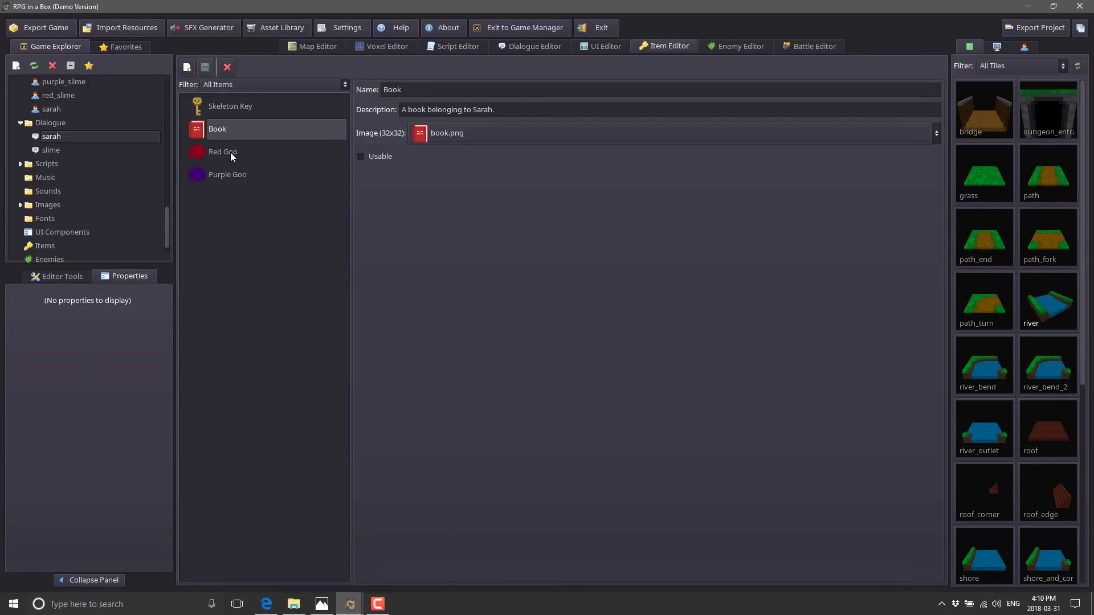
pyautogui.click(230, 152)
pyautogui.click(238, 180)
pyautogui.click(230, 148)
pyautogui.click(229, 112)
pyautogui.click(226, 129)
pyautogui.click(227, 177)
pyautogui.click(223, 147)
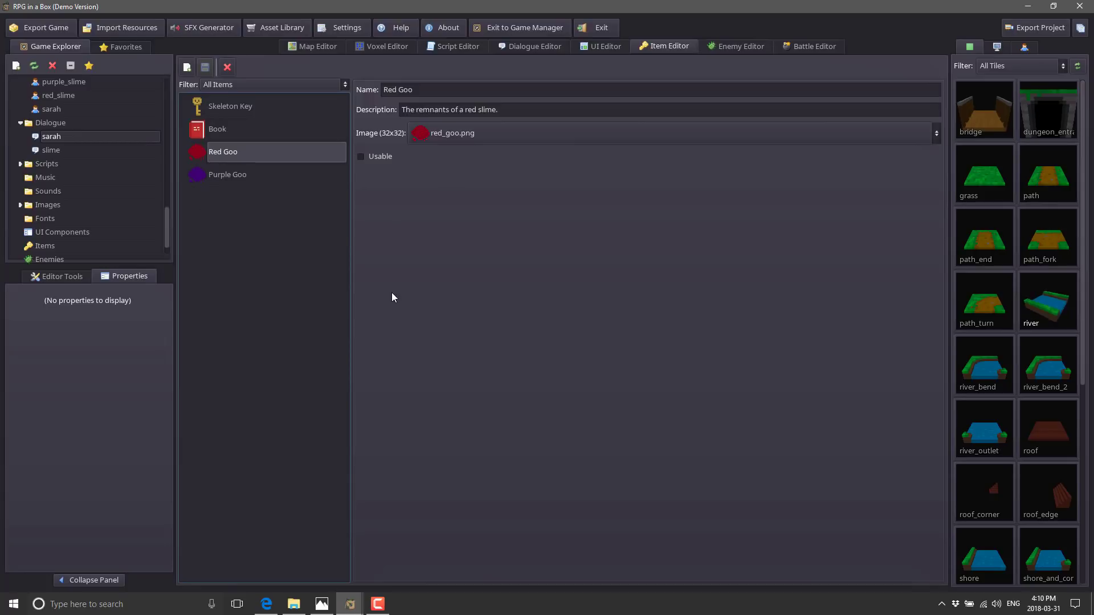
pyautogui.click(243, 129)
pyautogui.click(255, 115)
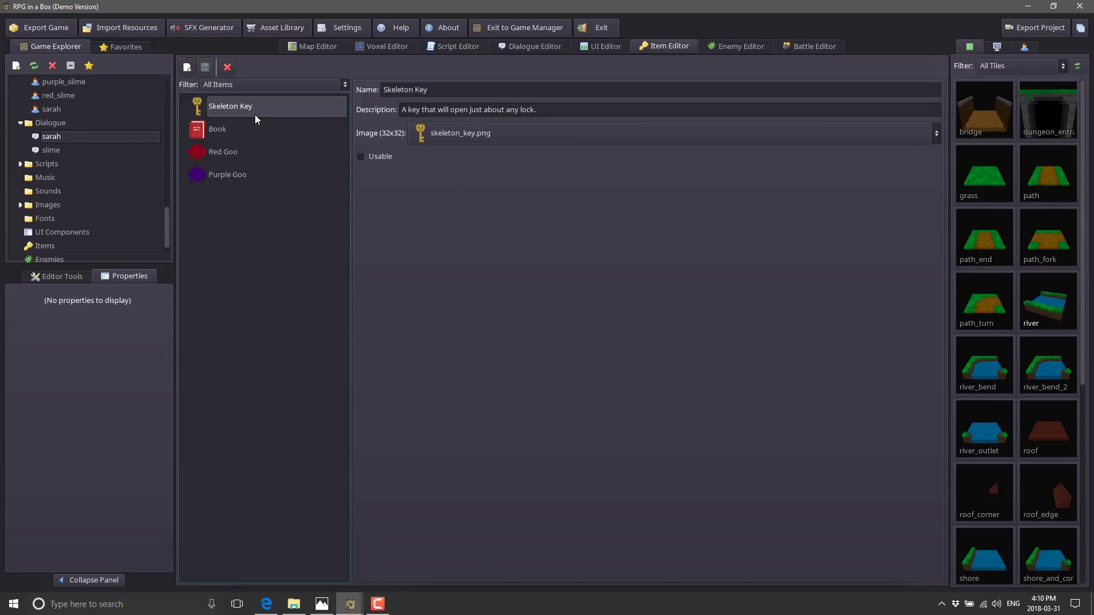
pyautogui.click(254, 131)
pyautogui.click(251, 147)
pyautogui.click(234, 169)
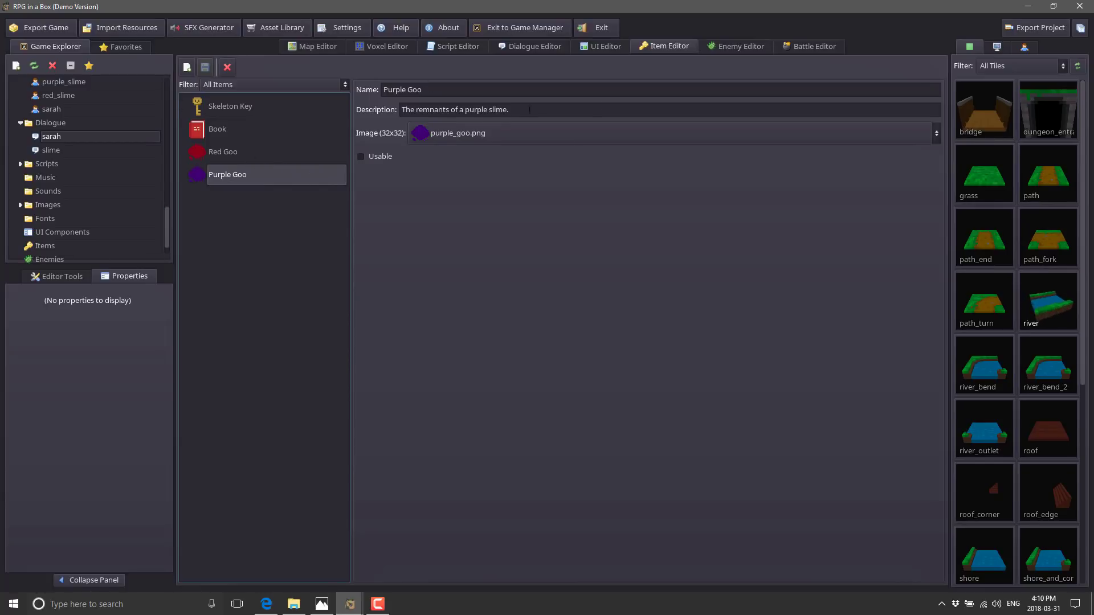
pyautogui.click(740, 46)
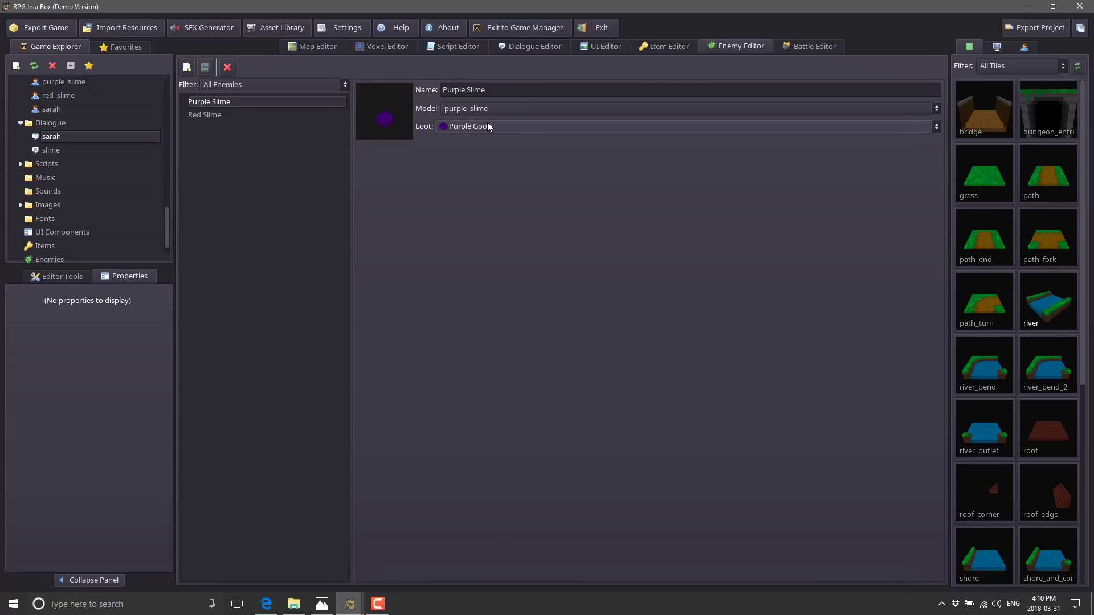
# - Keep Purple Goo as the Purple Slime's loot and open the Slime Battle definition
pyautogui.click(937, 127)
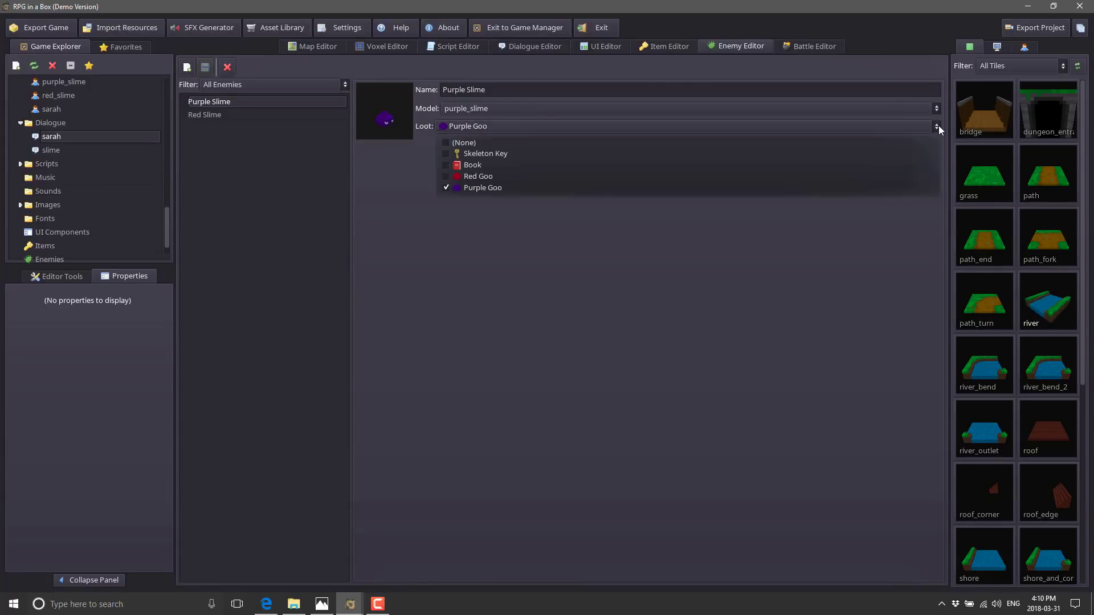
pyautogui.click(472, 188)
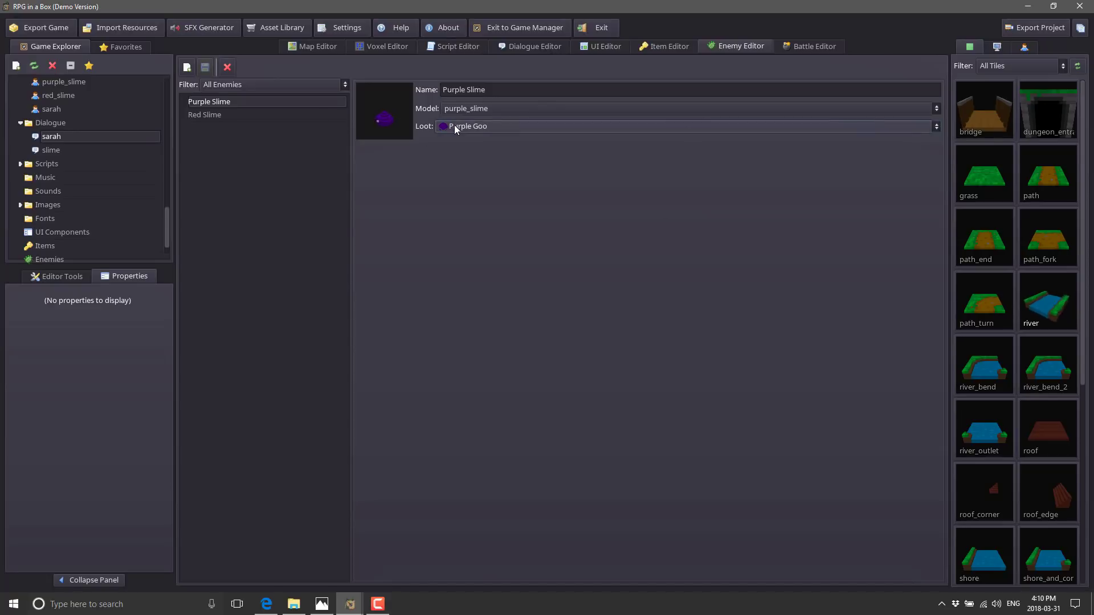
pyautogui.click(820, 46)
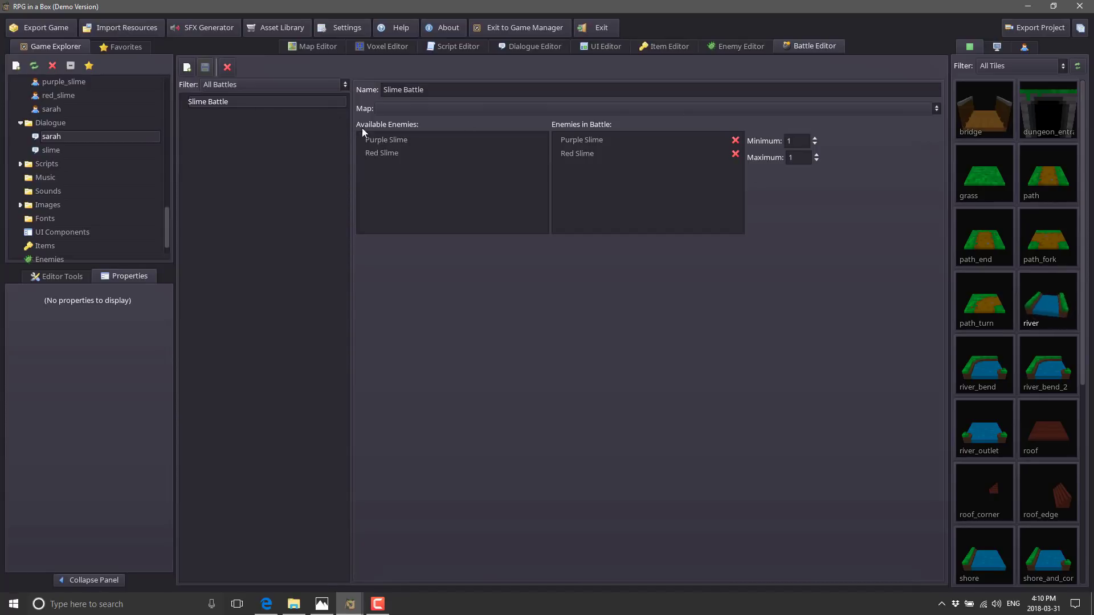
# - Check the Purple Slime and Red Slime counts in Slime Battle, then return to the example map
pyautogui.click(596, 141)
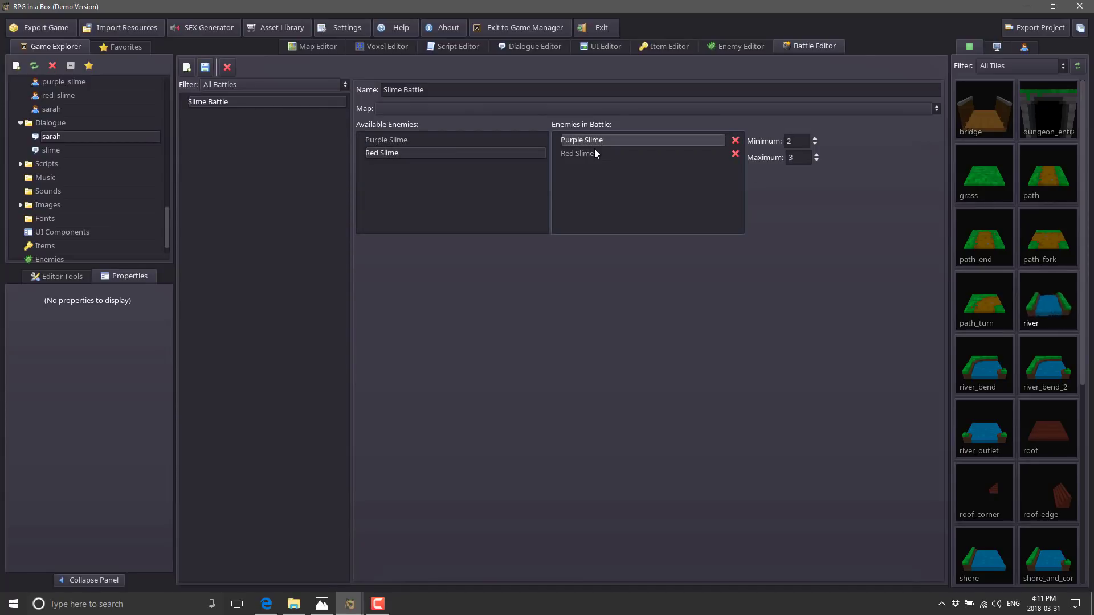
pyautogui.click(397, 154)
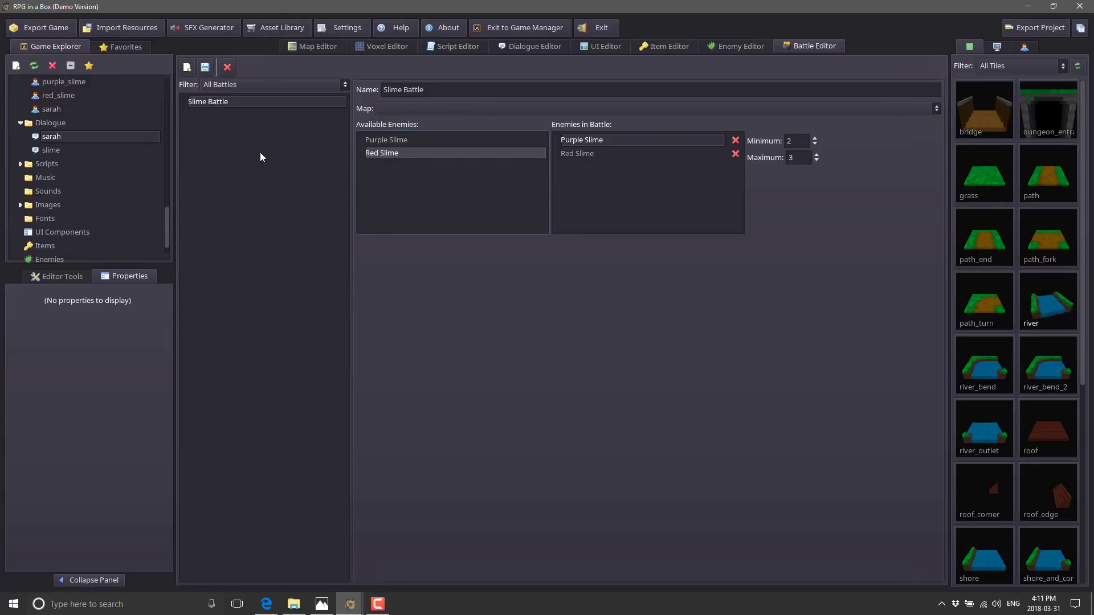
pyautogui.click(311, 49)
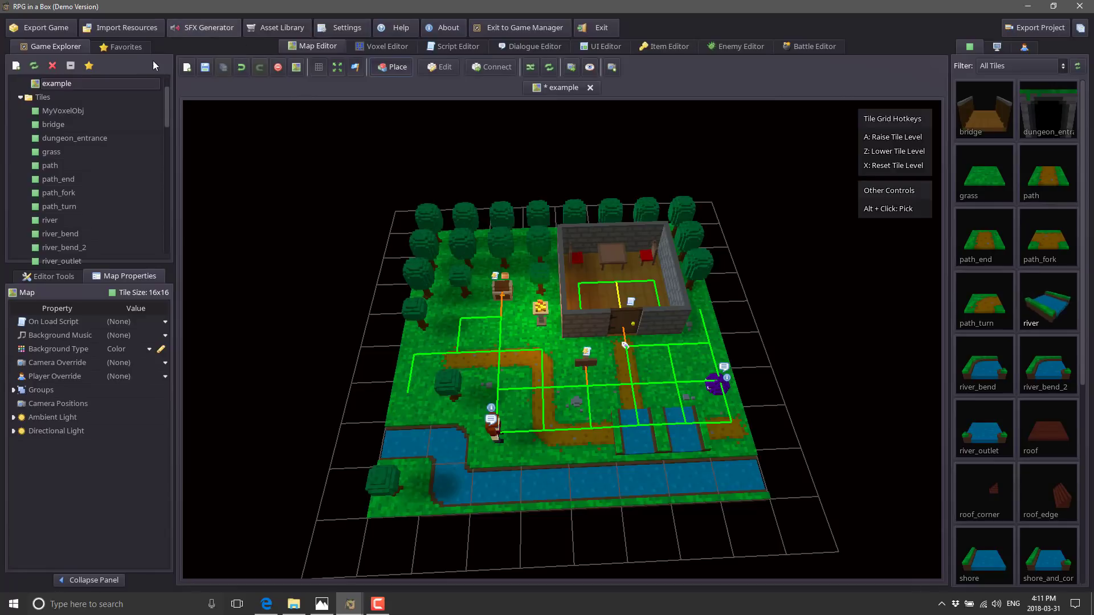
# - Browse Import Resources with the all-files filter, cancel without importing, and open the SFX Generator
pyautogui.click(120, 27)
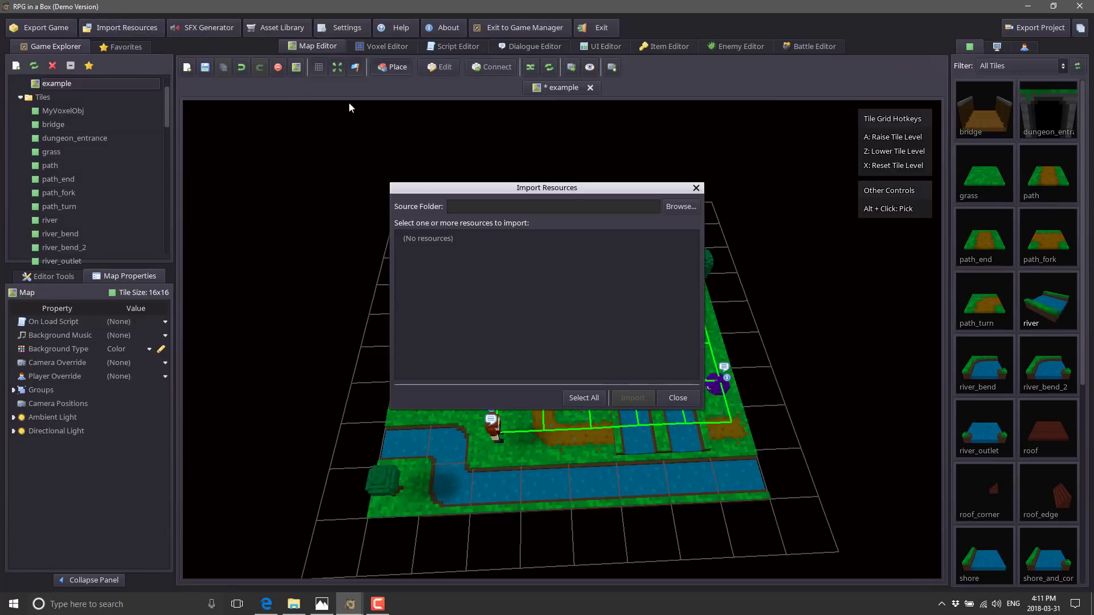
pyautogui.click(669, 211)
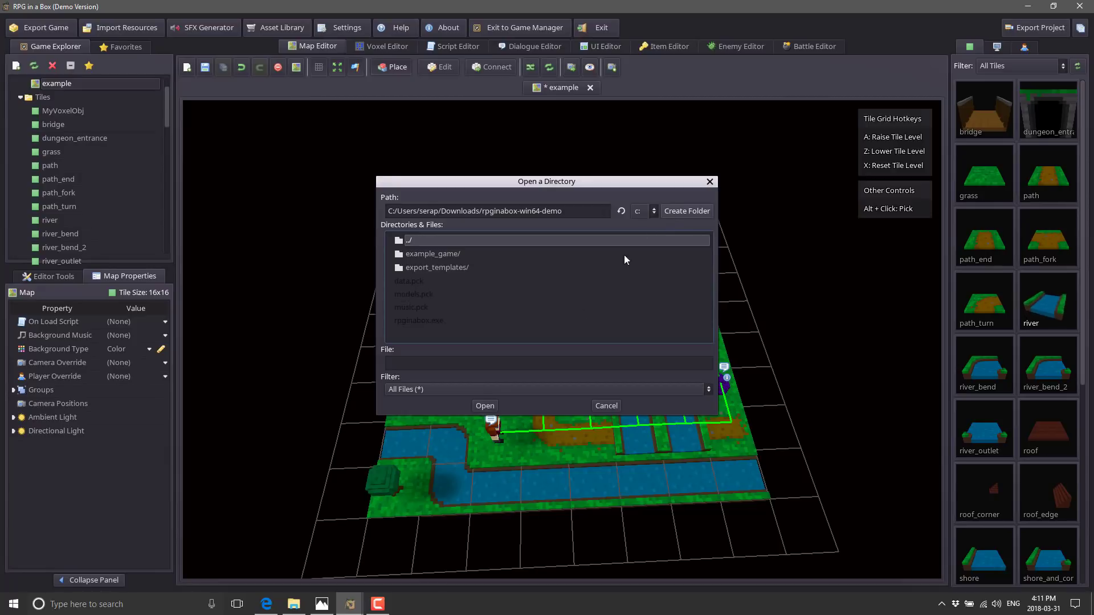
pyautogui.click(435, 389)
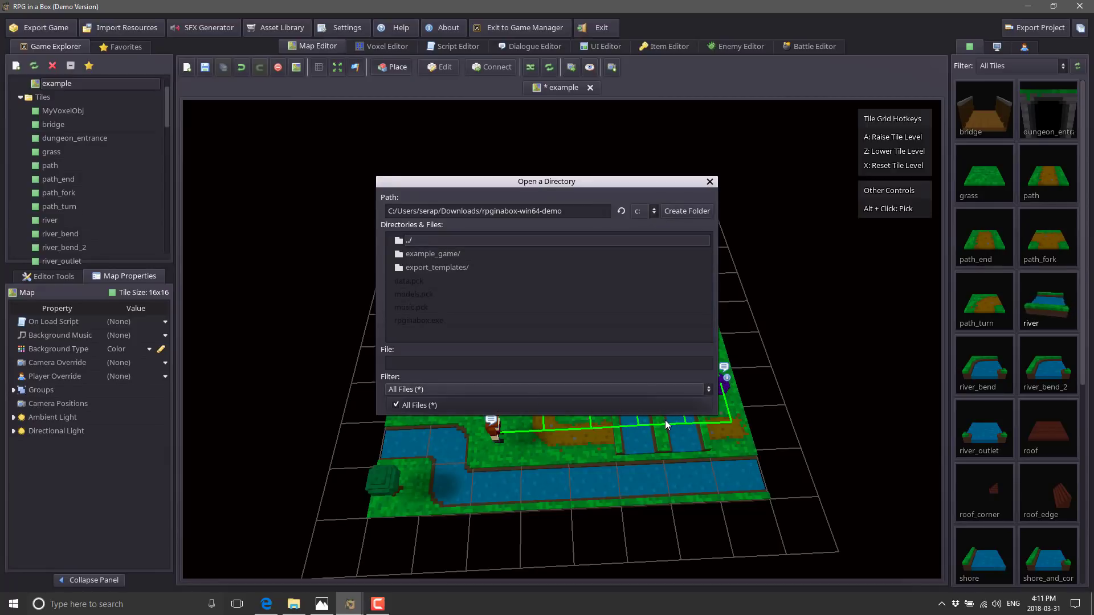
pyautogui.click(481, 407)
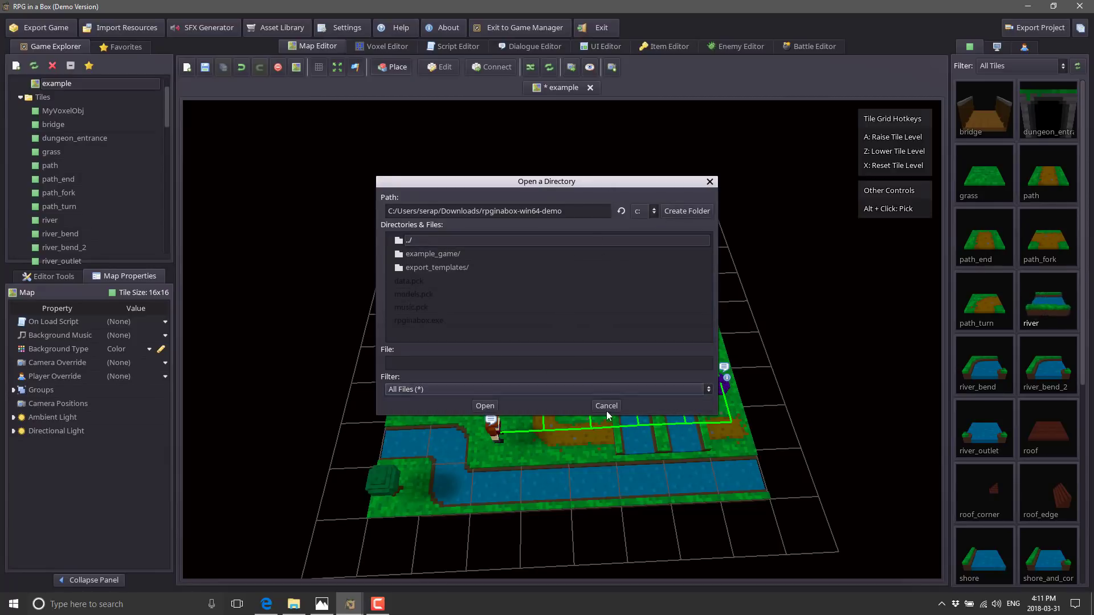
pyautogui.click(607, 409)
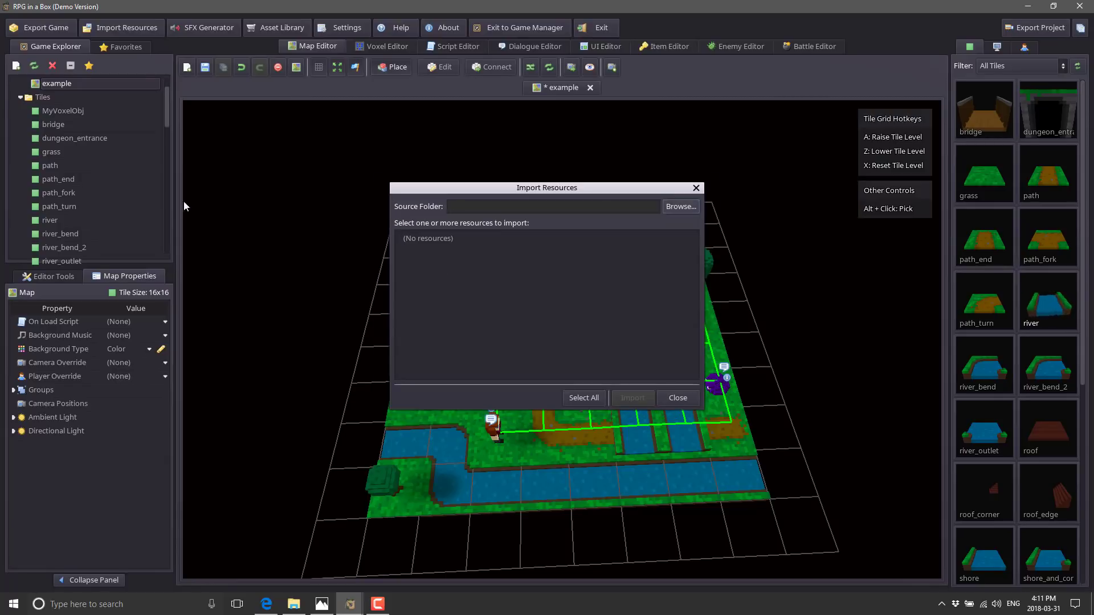
pyautogui.click(686, 400)
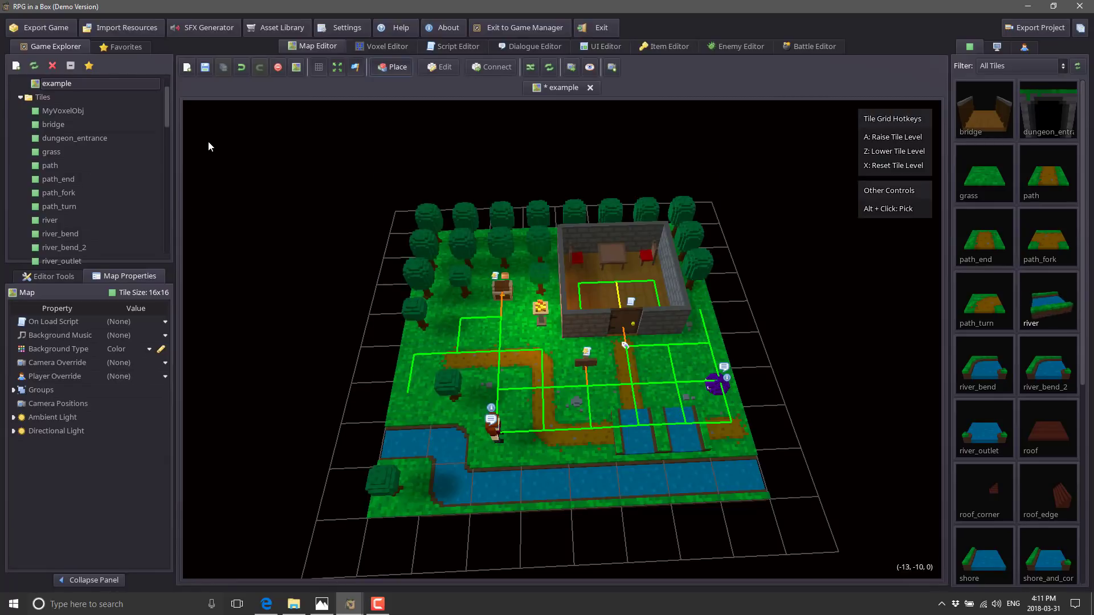
pyautogui.click(196, 34)
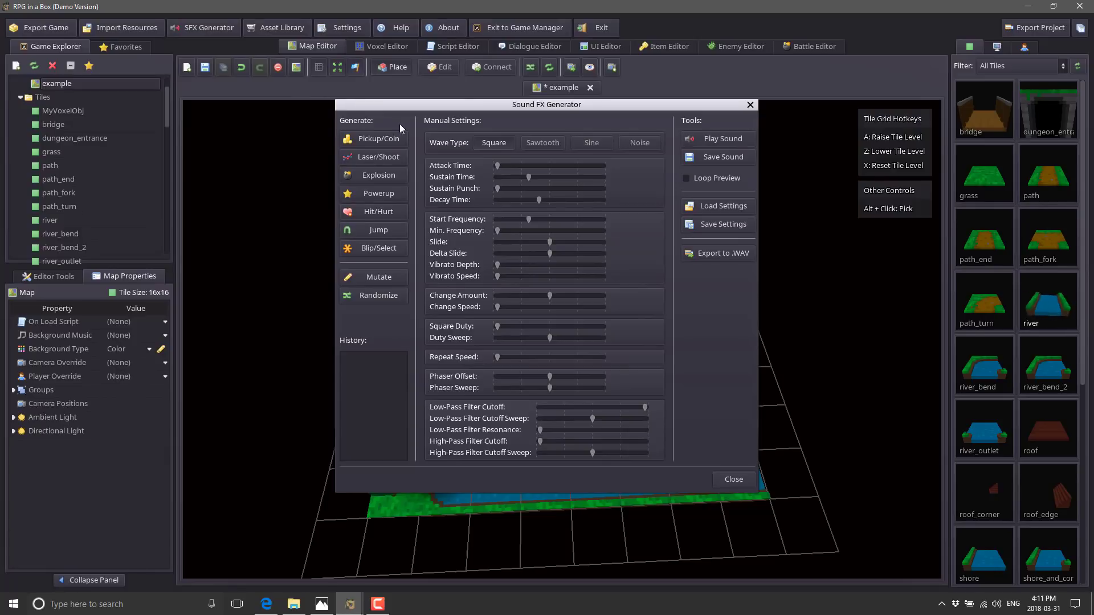
# - Generate seven successive Laser/Shoot sound variations
pyautogui.click(378, 160)
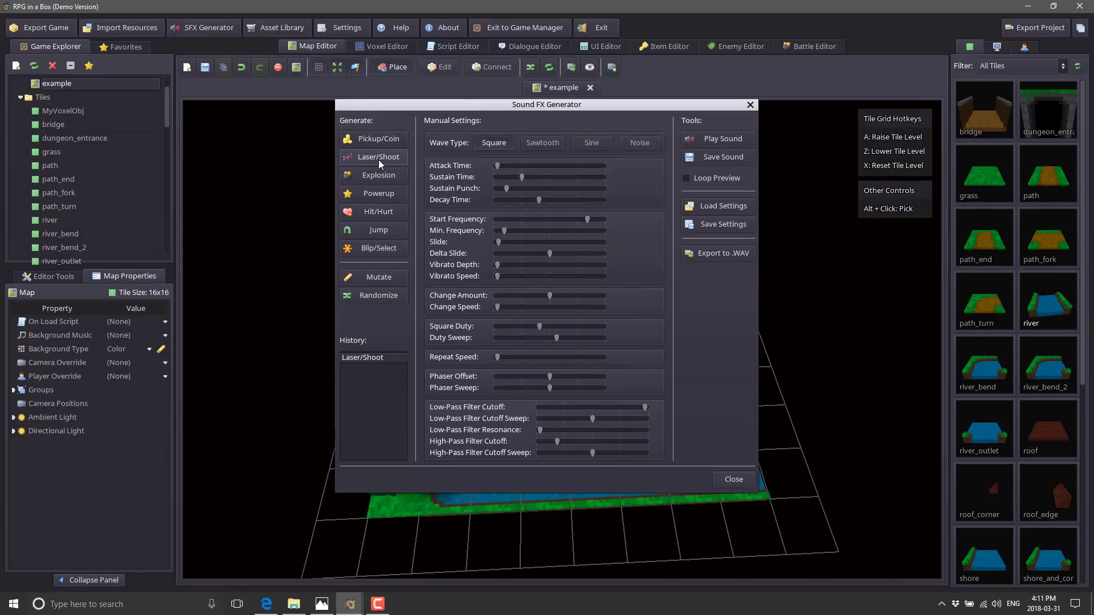
pyautogui.click(379, 160)
pyautogui.click(378, 160)
pyautogui.click(378, 160)
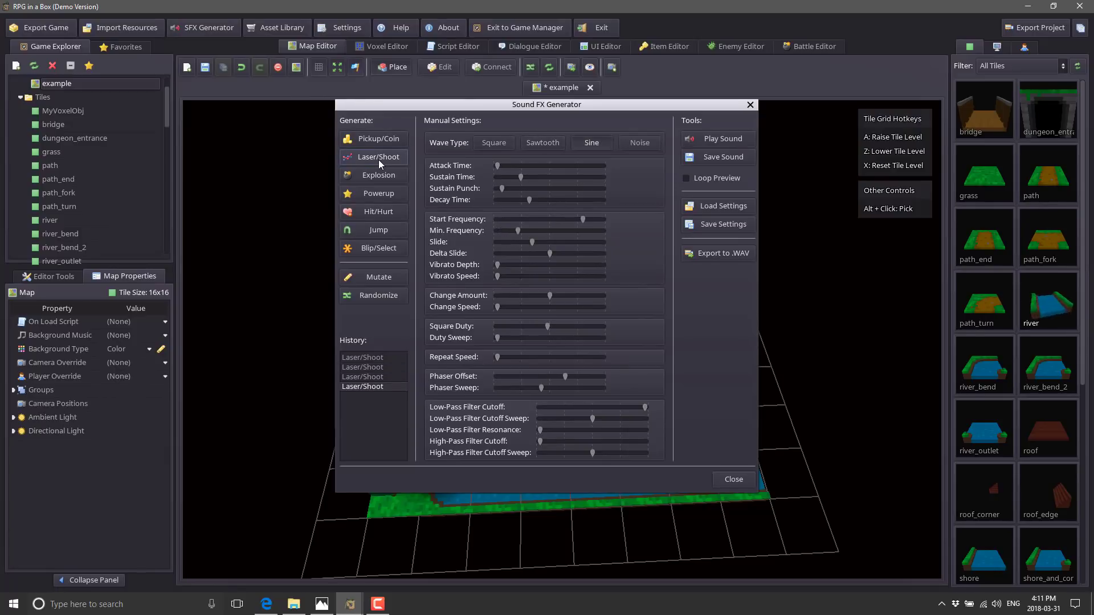
pyautogui.click(378, 160)
pyautogui.click(379, 160)
pyautogui.click(378, 160)
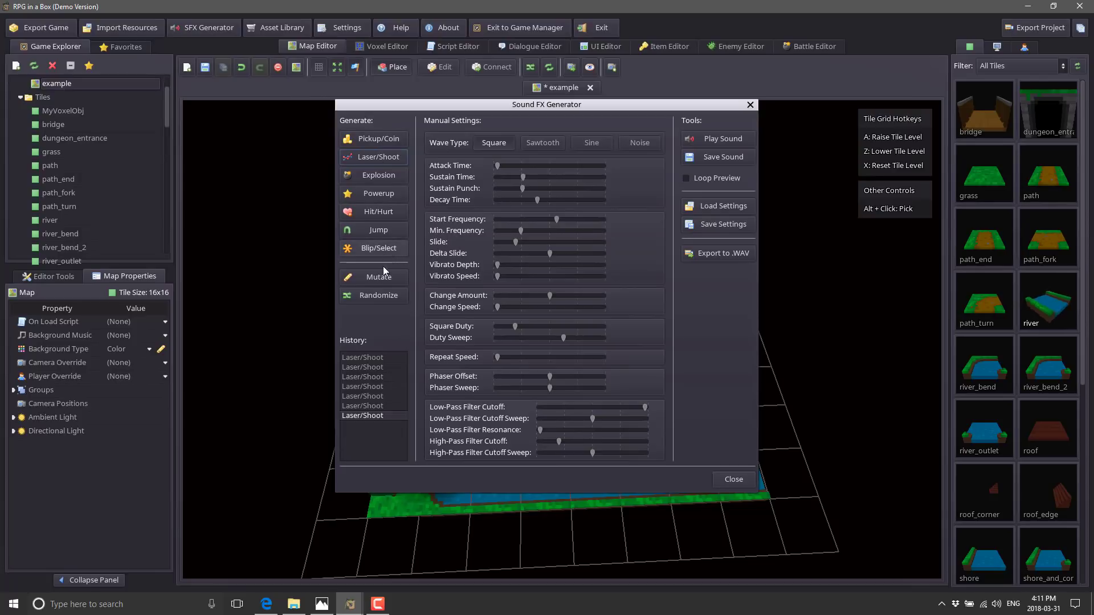
# - Randomize a sound, preview it, raise the Phaser Sweep slightly, save it and close the generator
pyautogui.click(386, 298)
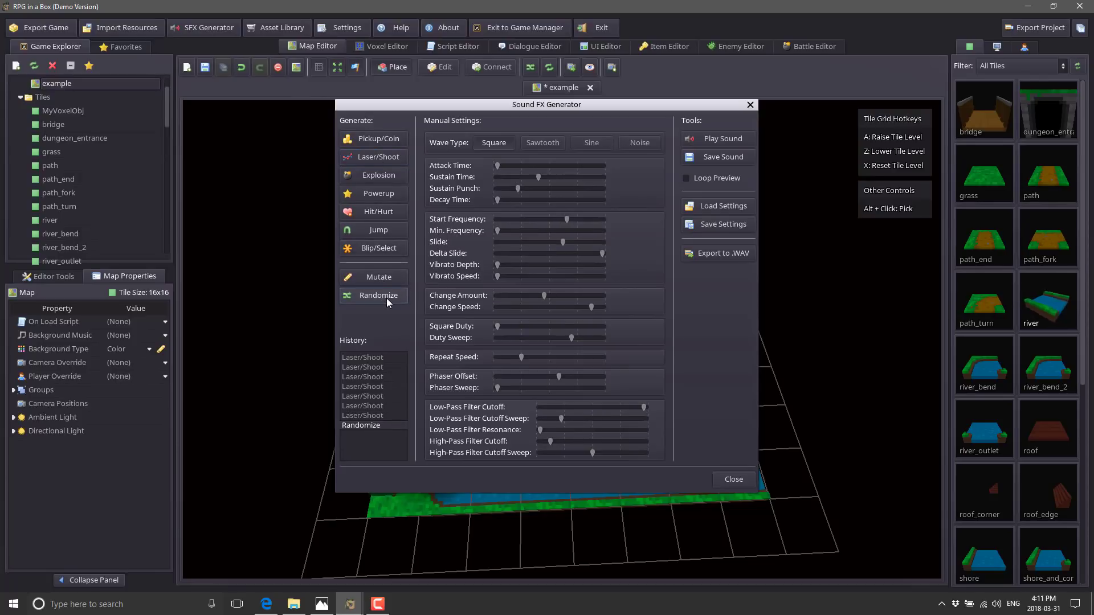
pyautogui.click(702, 140)
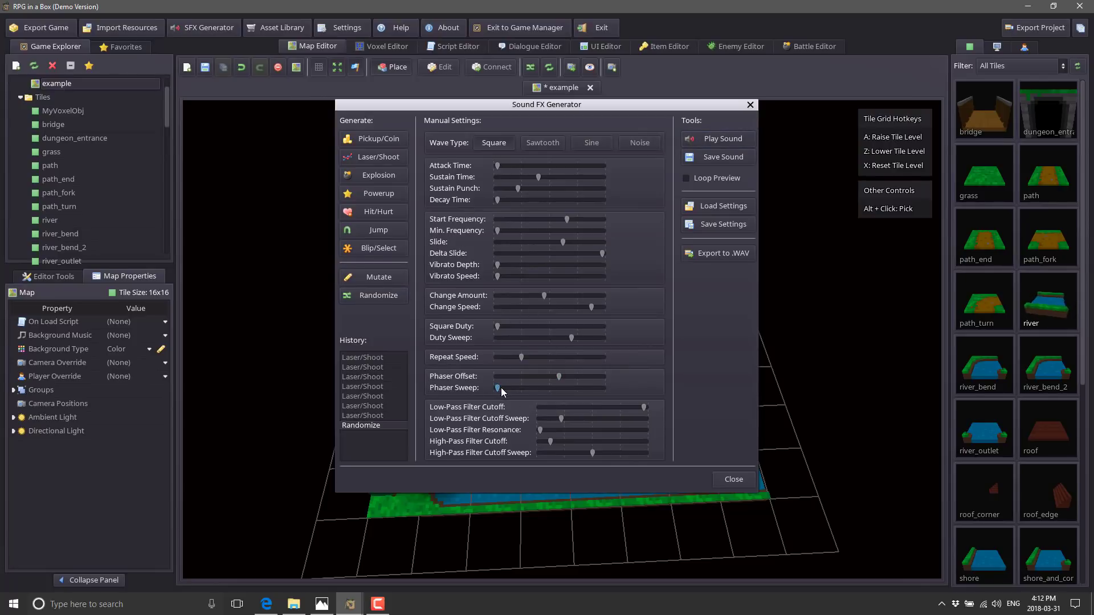
pyautogui.click(544, 382)
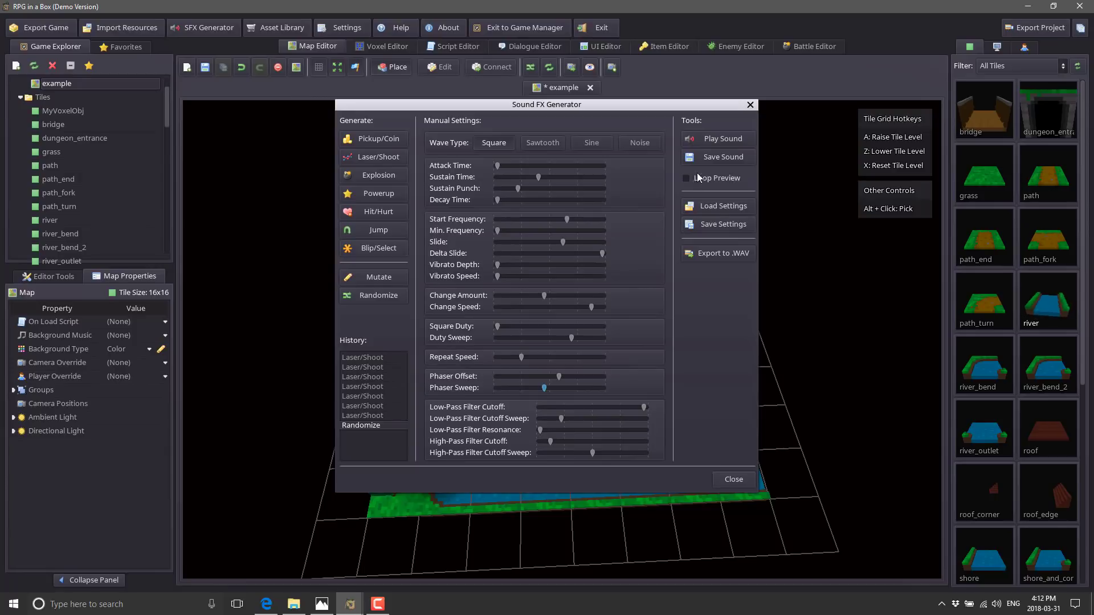
pyautogui.click(728, 156)
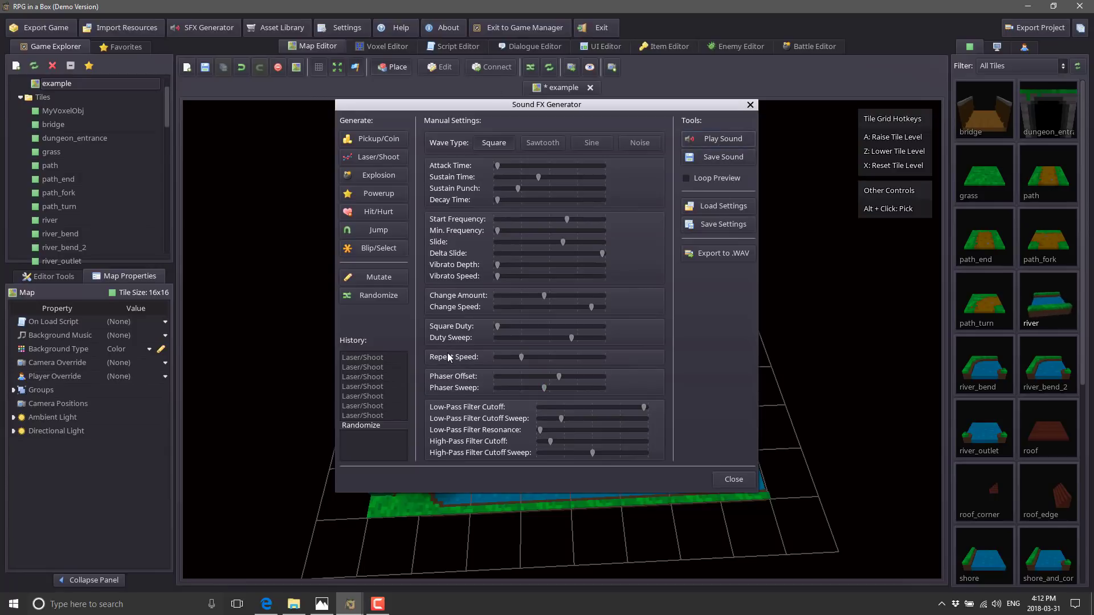
pyautogui.click(740, 484)
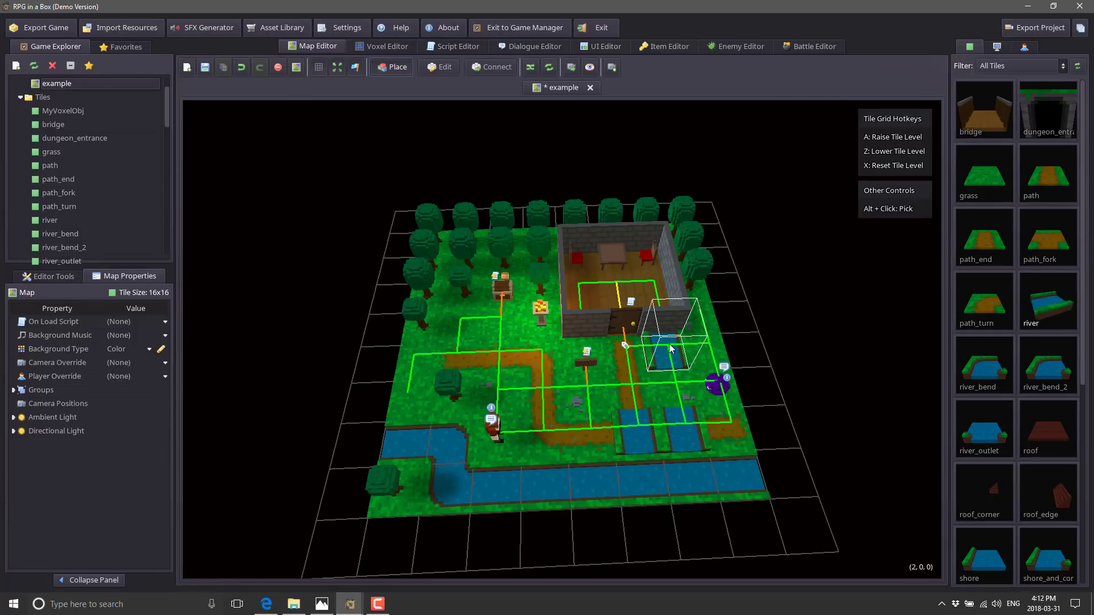
# - Open the Asset Library and scroll through the ready-made models
pyautogui.click(269, 28)
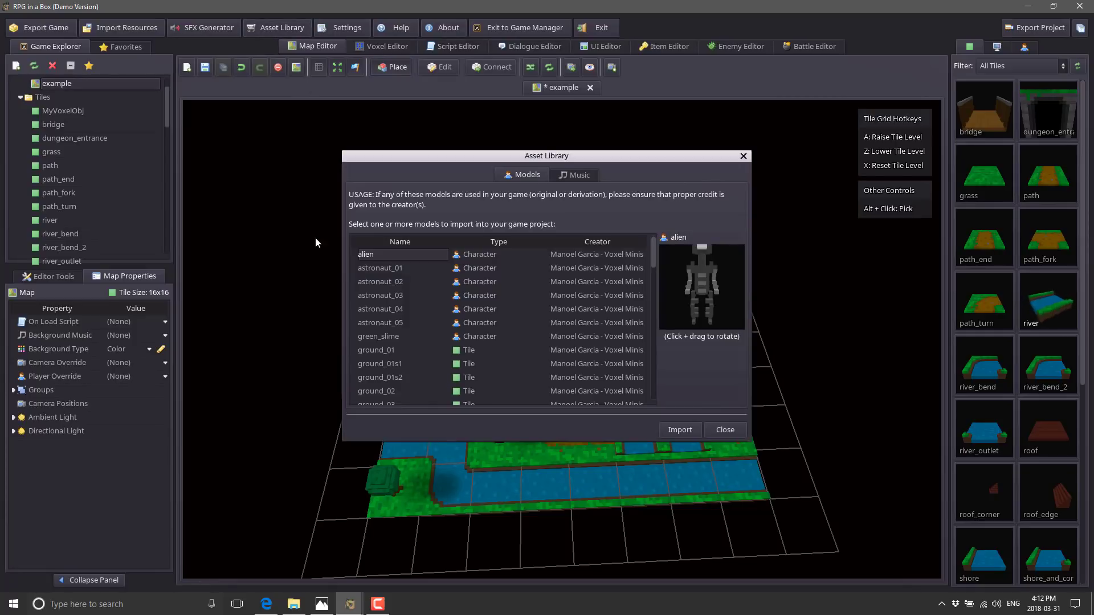
pyautogui.scroll(-10, 473, 319)
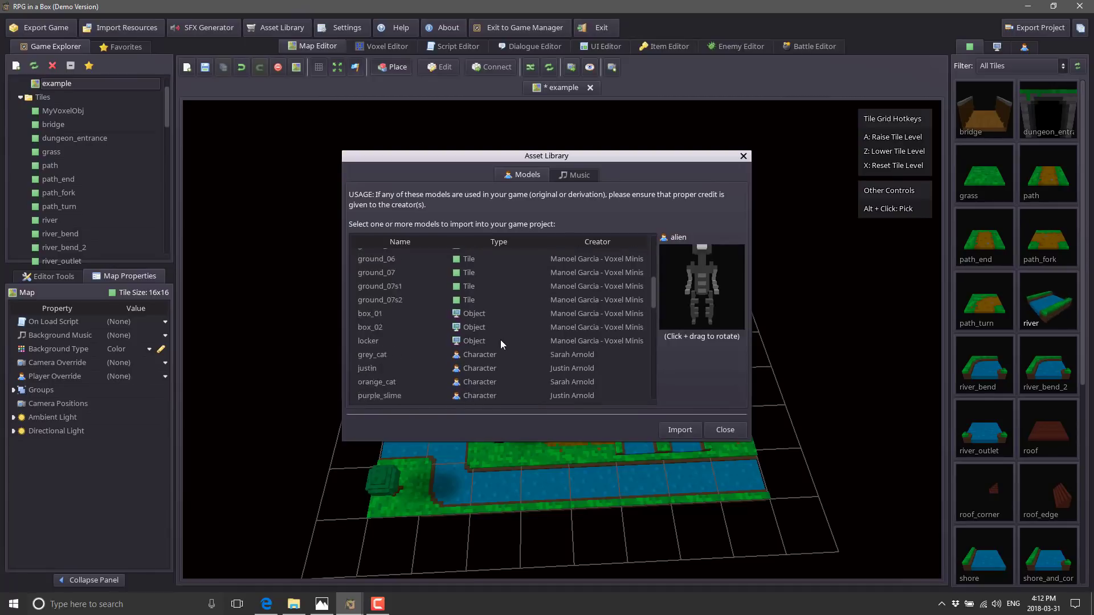
pyautogui.scroll(-3, 491, 341)
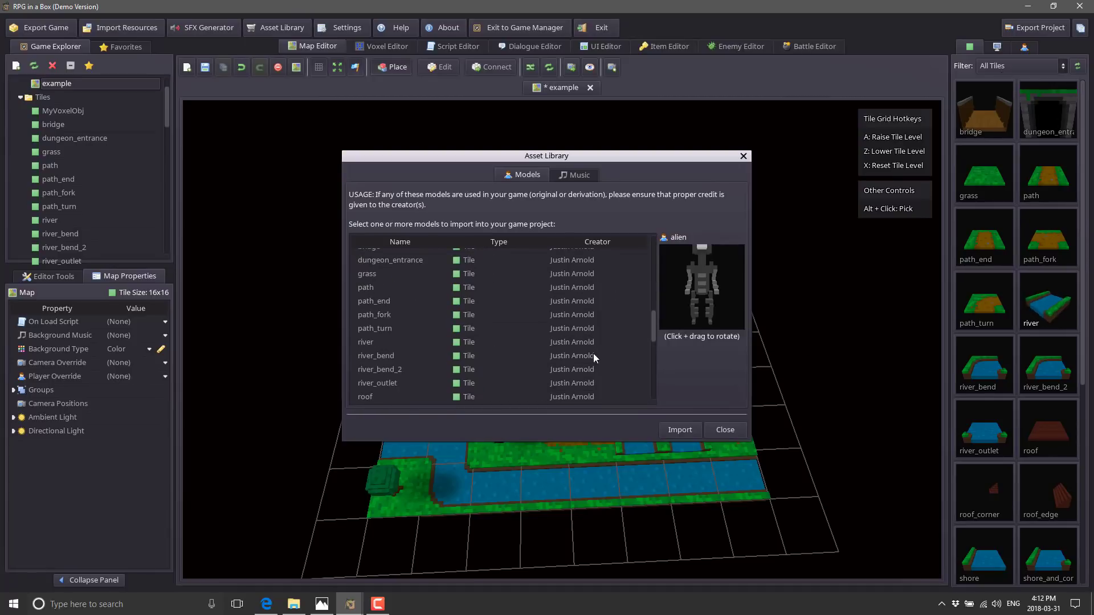
pyautogui.scroll(-10, 536, 296)
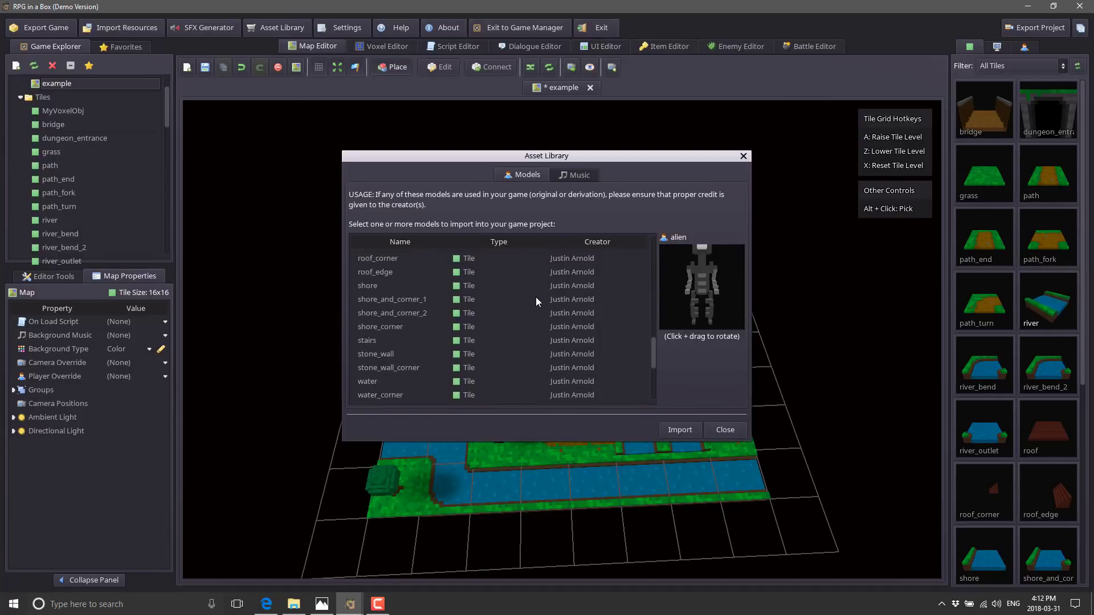
# - Preview the music track Flaming Soul Part 1, close the library, and open the editor Settings
pyautogui.click(574, 175)
pyautogui.scroll(-6, 501, 298)
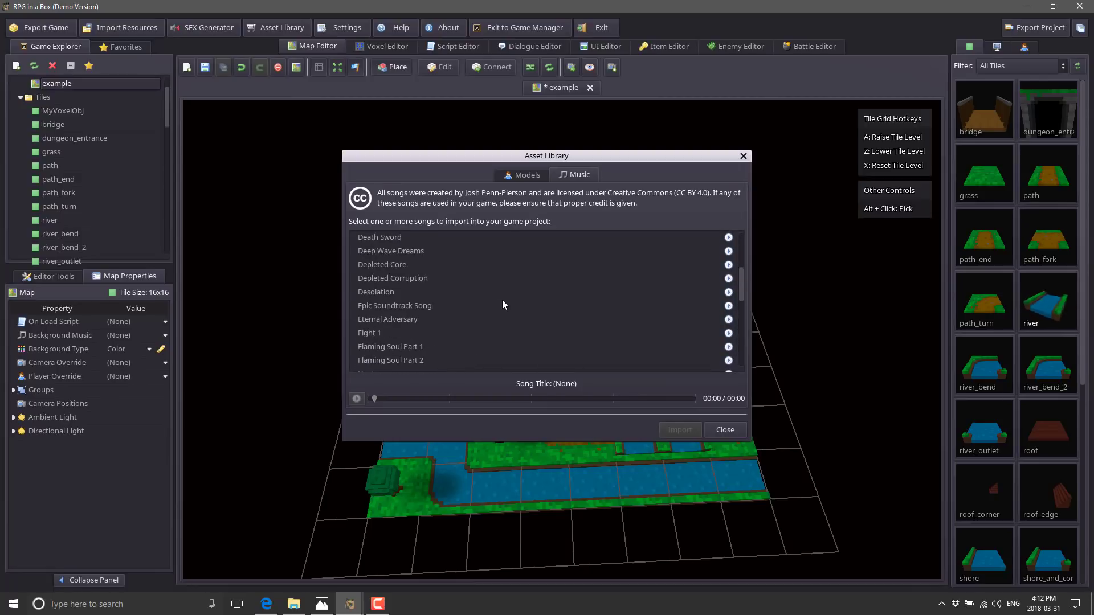
pyautogui.click(729, 263)
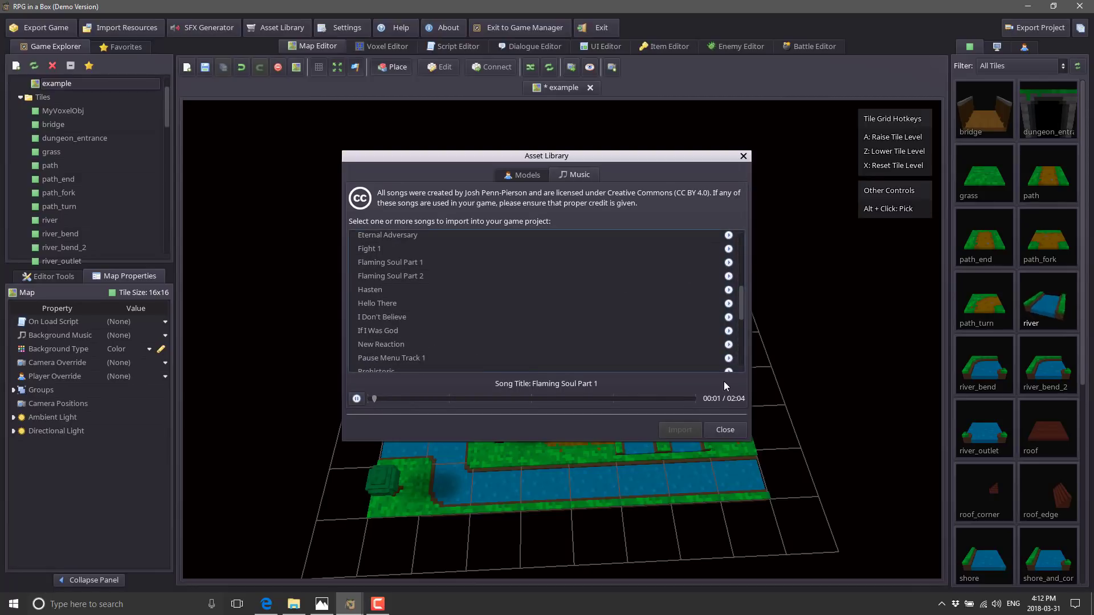
pyautogui.click(734, 429)
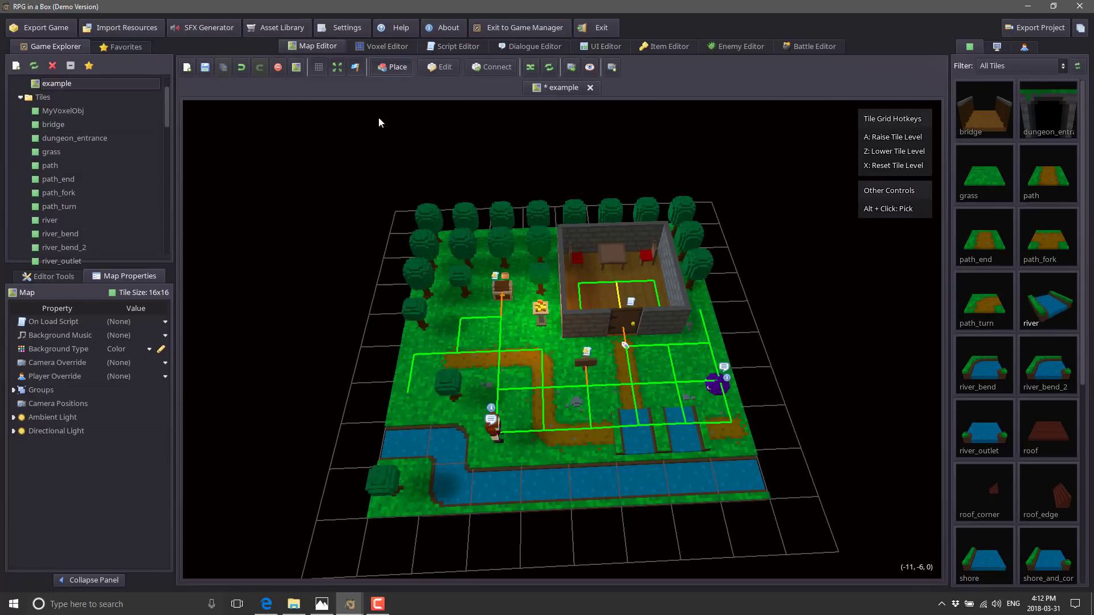
pyautogui.click(351, 24)
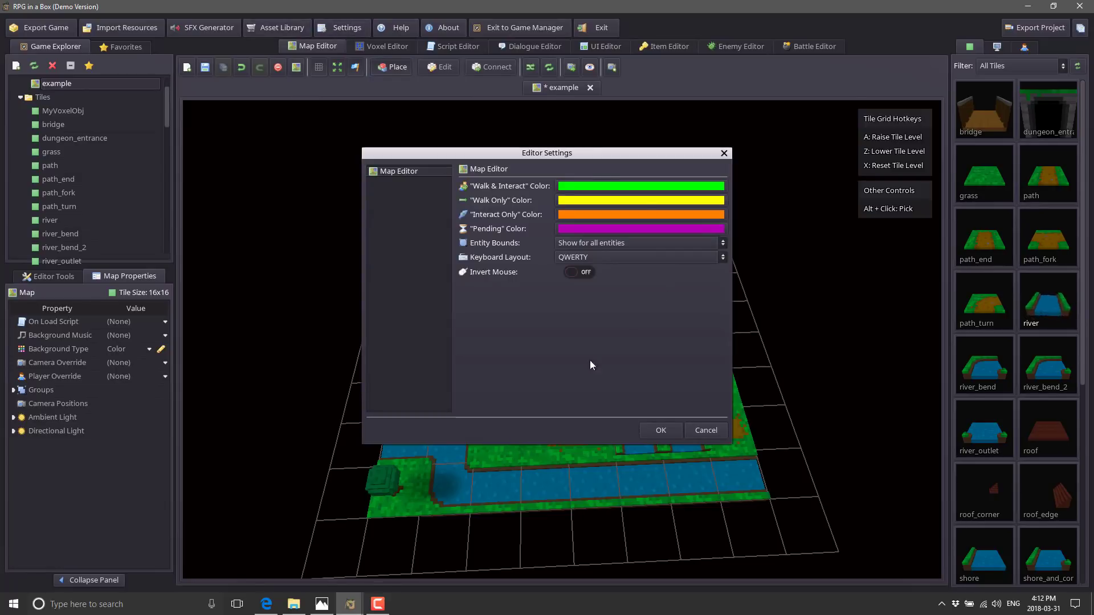
# - Cancel the Settings unchanged, then open the Scripting Reference and scroll its Functions table
pyautogui.click(705, 430)
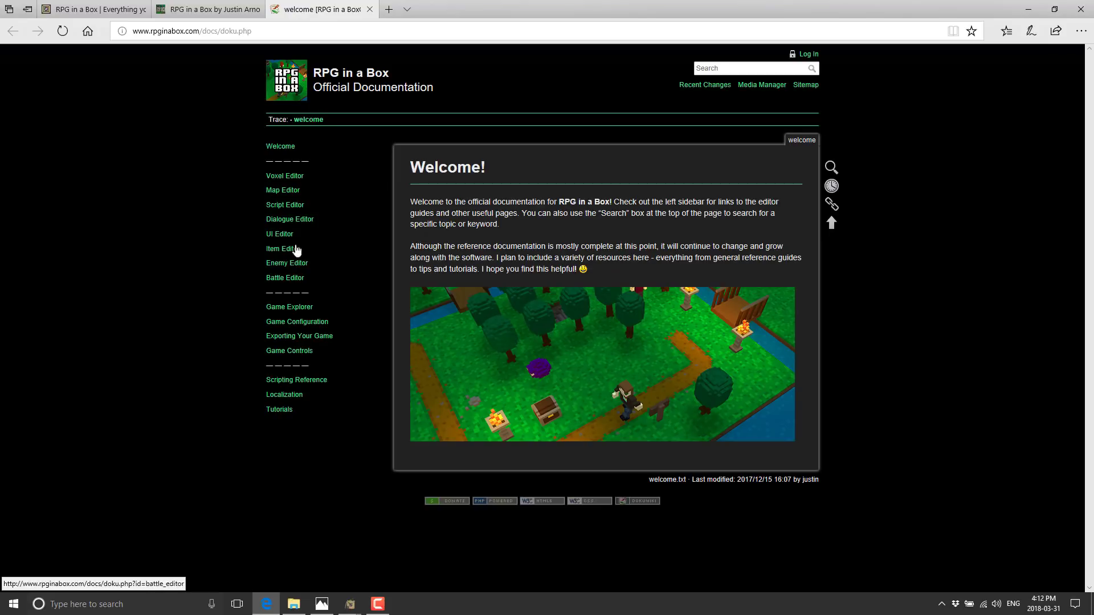
pyautogui.click(300, 380)
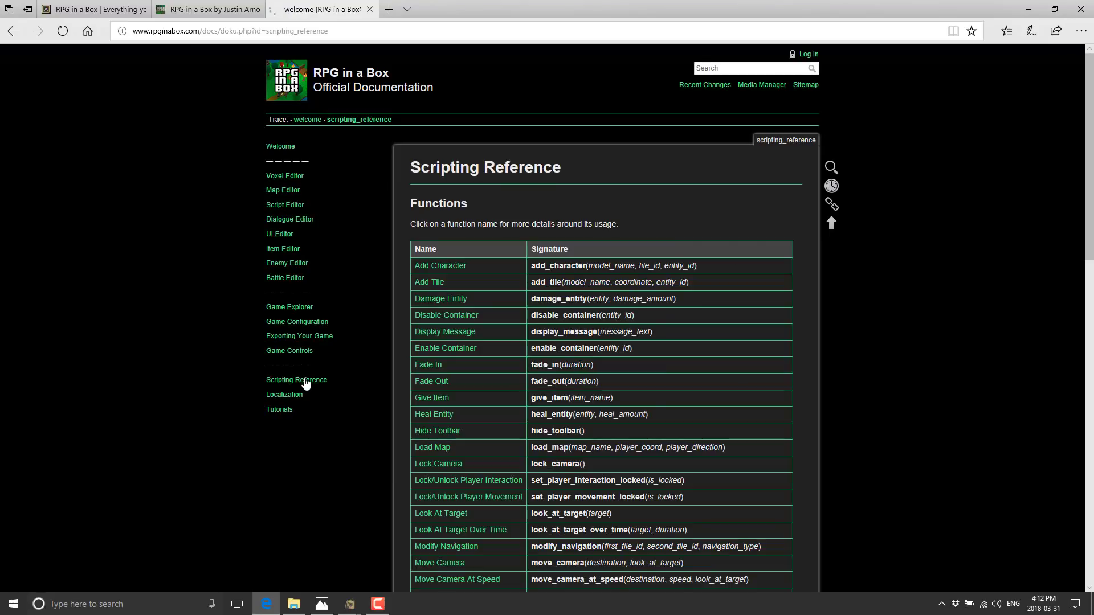
pyautogui.scroll(-8, 683, 398)
pyautogui.scroll(-5, 635, 428)
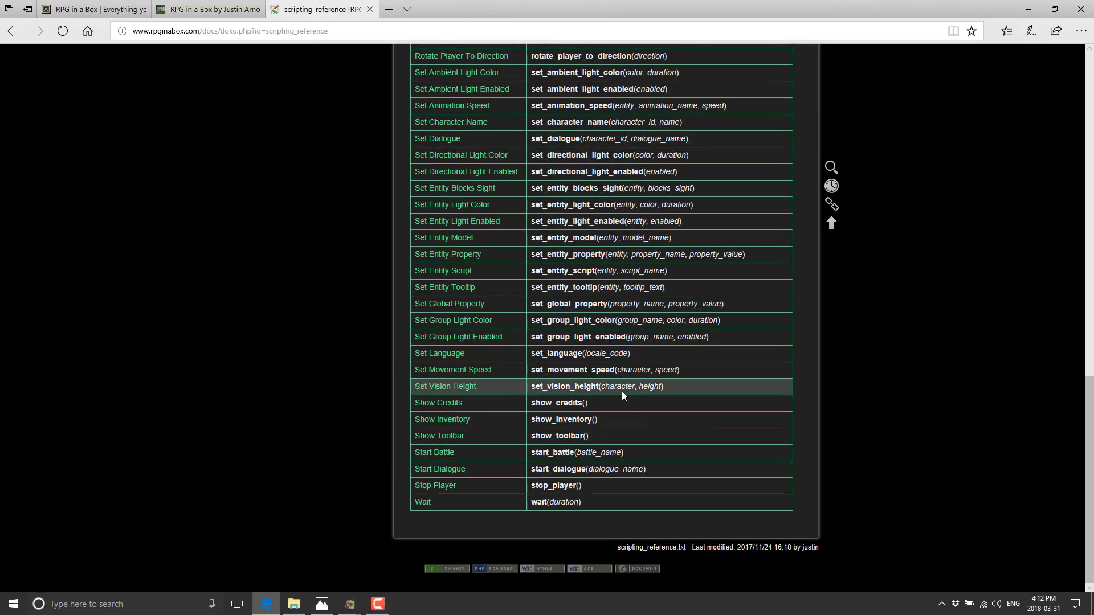
pyautogui.scroll(6, 684, 370)
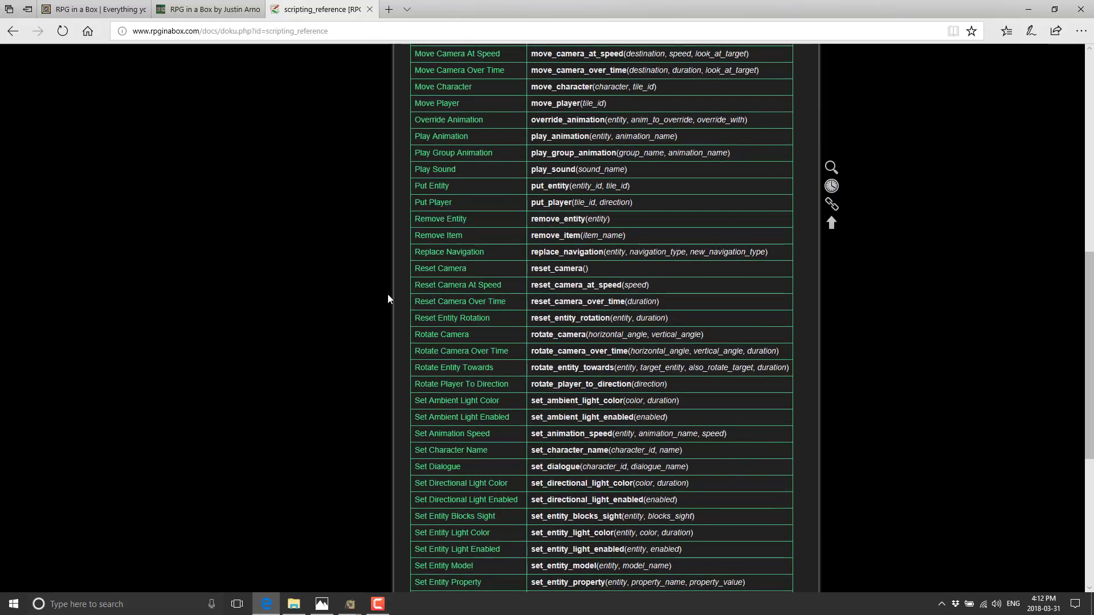
# - Read the Reset Camera At Speed page, select reset_camera_at_speed(120), and return to RPG in a Box
pyautogui.click(431, 285)
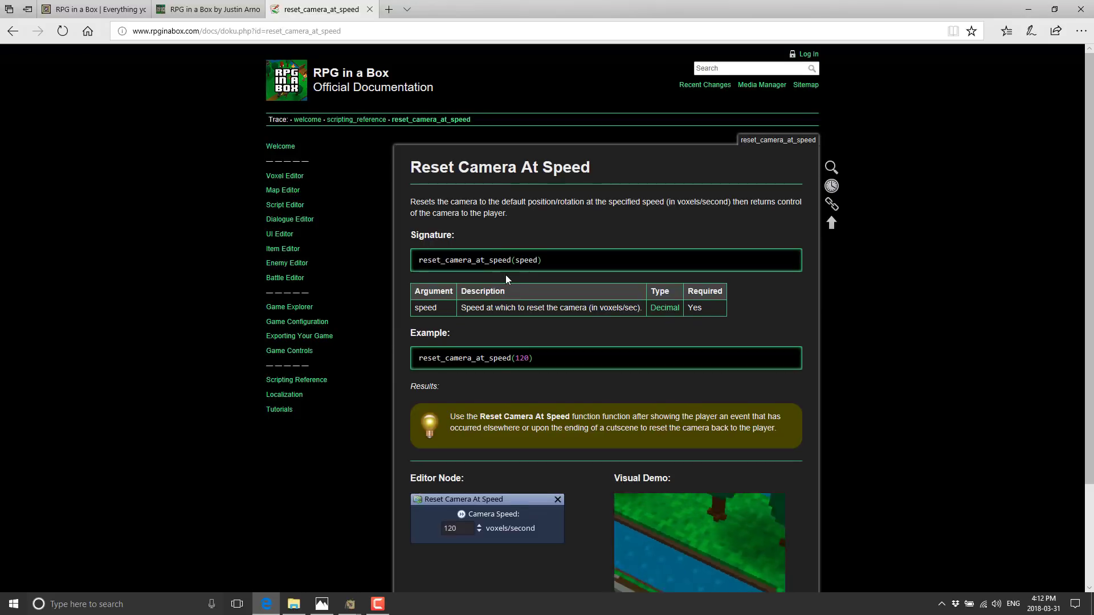
pyautogui.scroll(-2, 505, 275)
pyautogui.scroll(1, 504, 274)
pyautogui.scroll(-2, 661, 396)
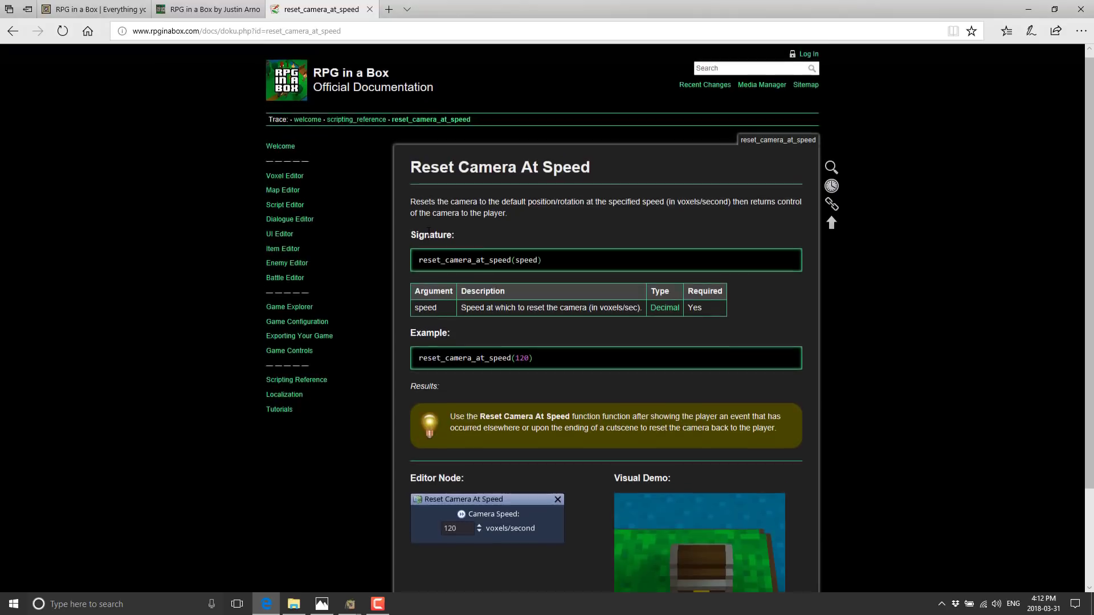
pyautogui.scroll(3, 383, 170)
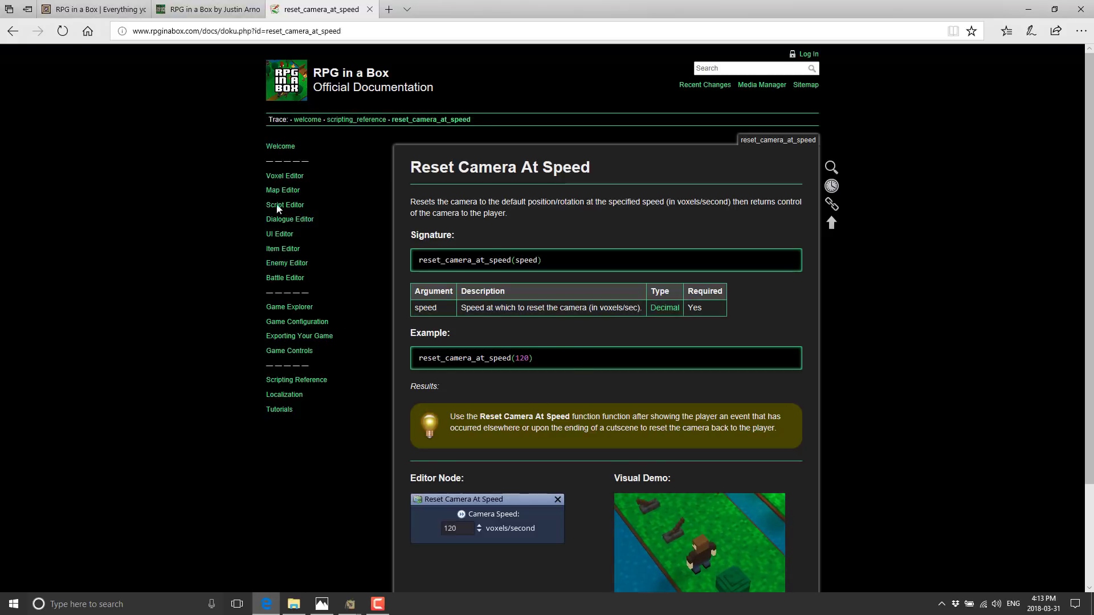
pyautogui.scroll(-2, 582, 529)
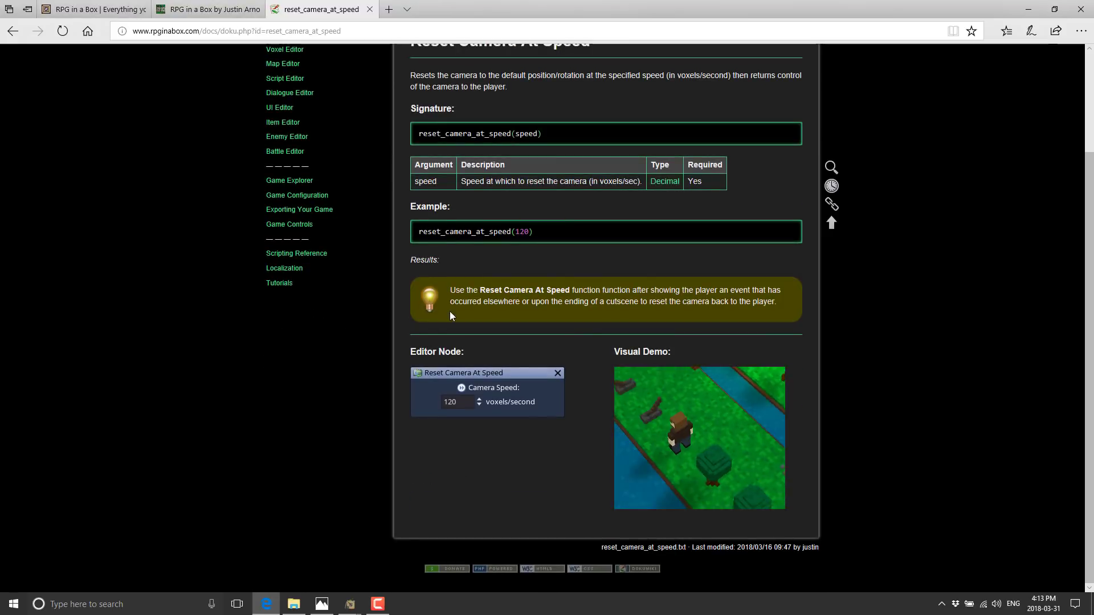
pyautogui.moveTo(541, 231); pyautogui.dragTo(404, 234)
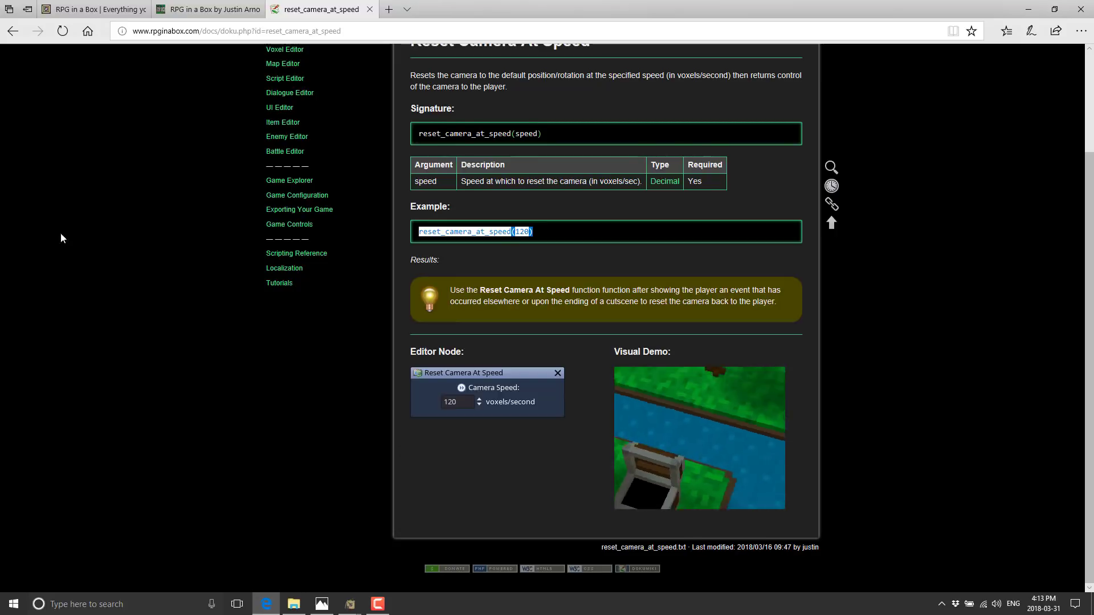
pyautogui.click(350, 603)
pyautogui.click(317, 552)
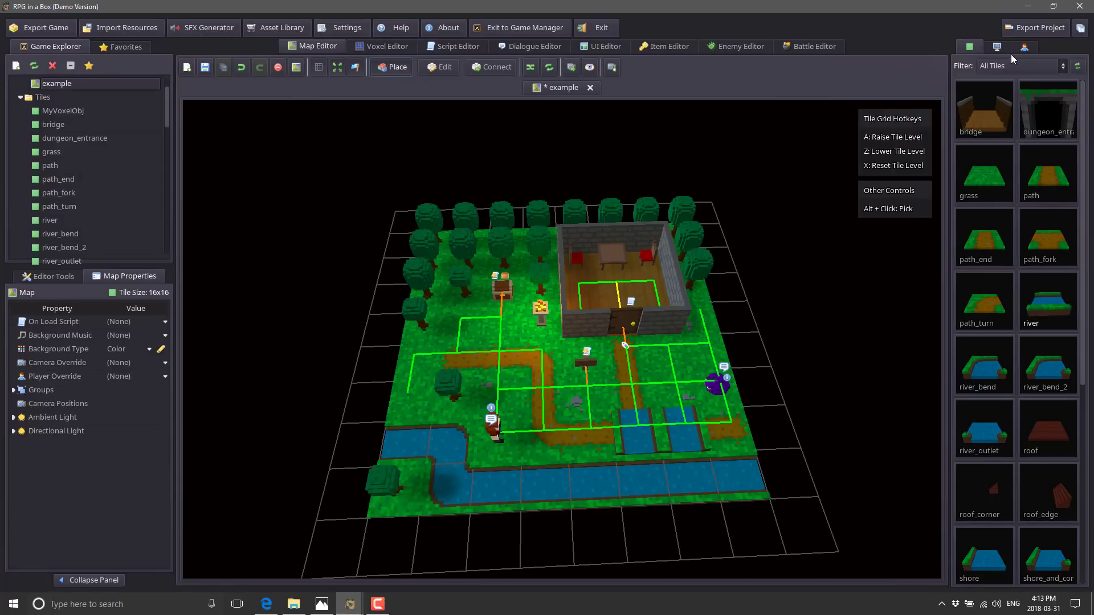
# - Browse the Editor Tools tile palette and its filter, then Objects and its filter, ending on Characters
pyautogui.click(46, 278)
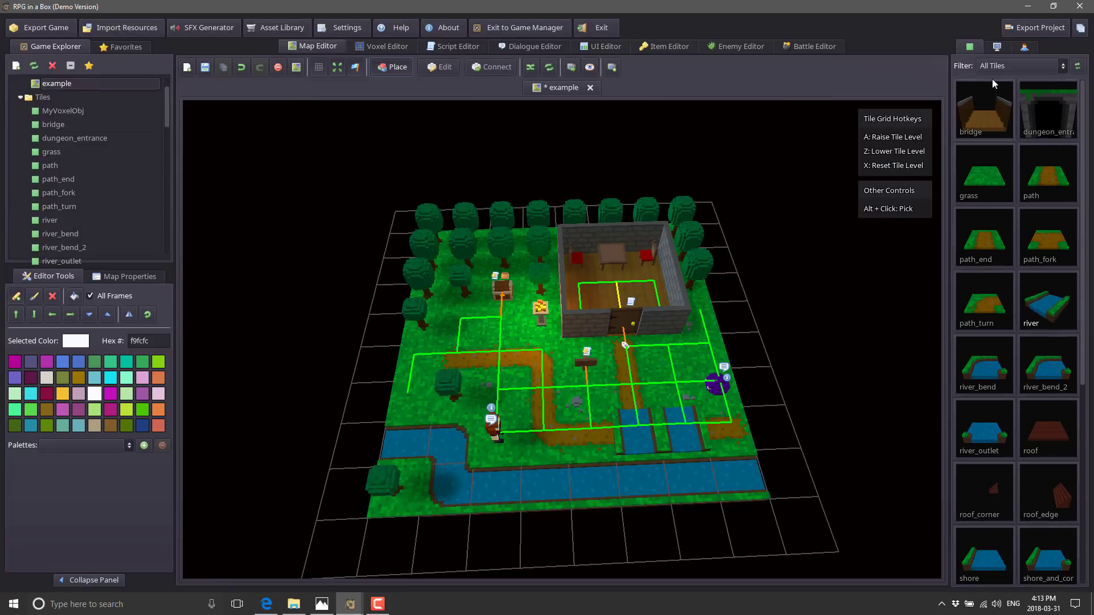
pyautogui.scroll(-2, 983, 237)
pyautogui.scroll(2, 991, 194)
pyautogui.click(1061, 66)
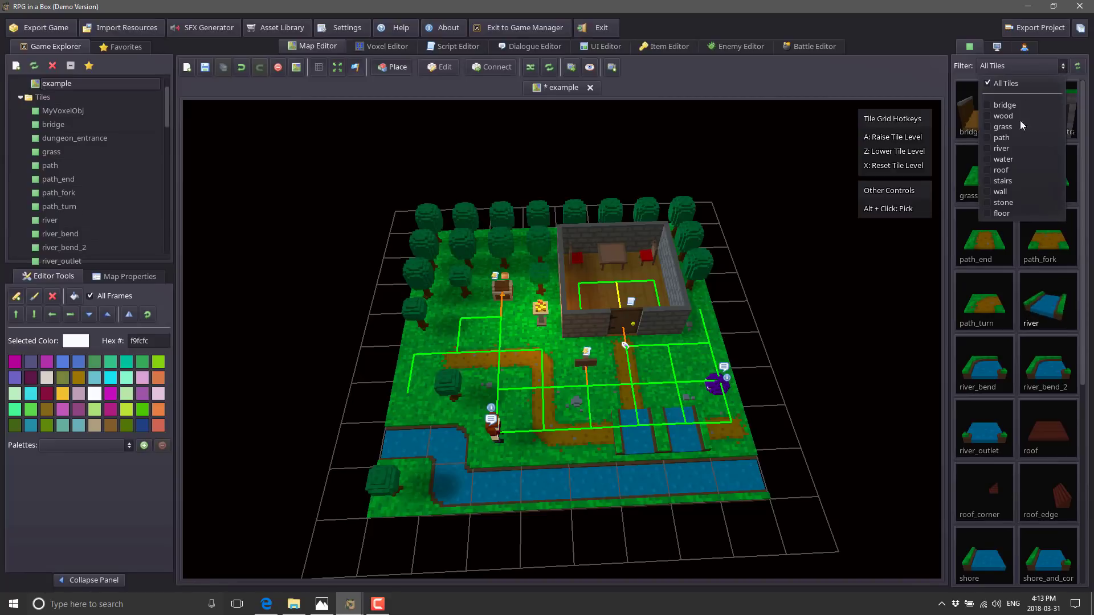
pyautogui.click(995, 46)
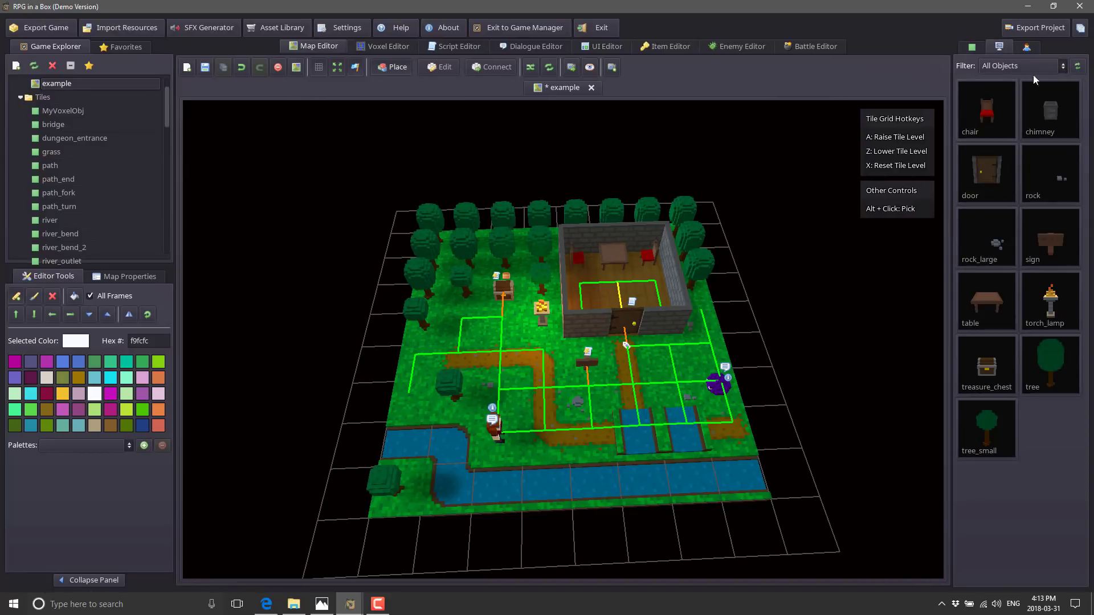
pyautogui.click(1057, 65)
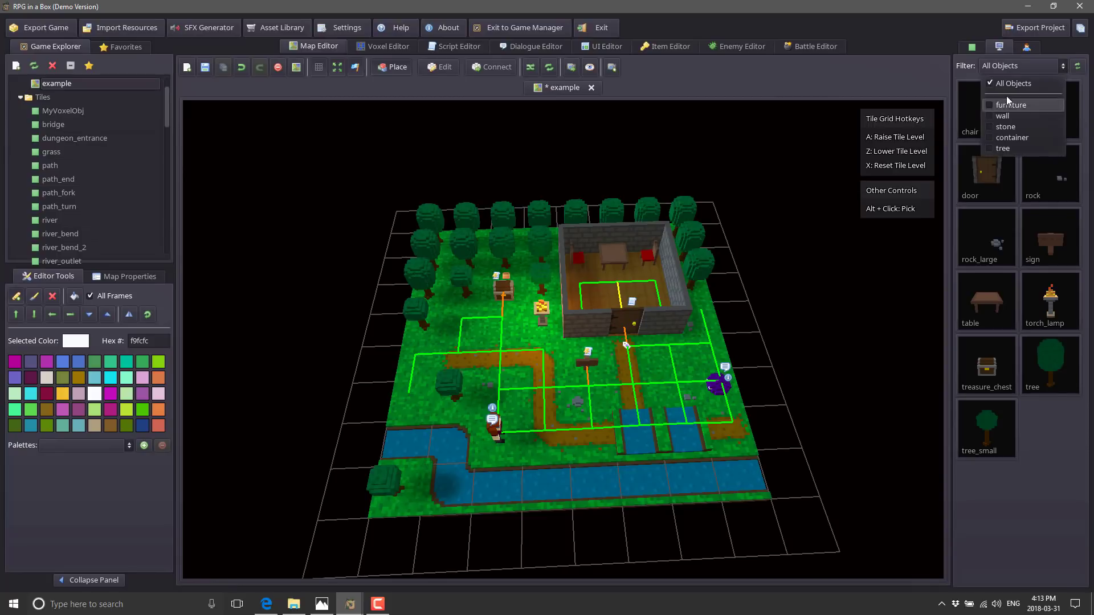
pyautogui.click(1026, 46)
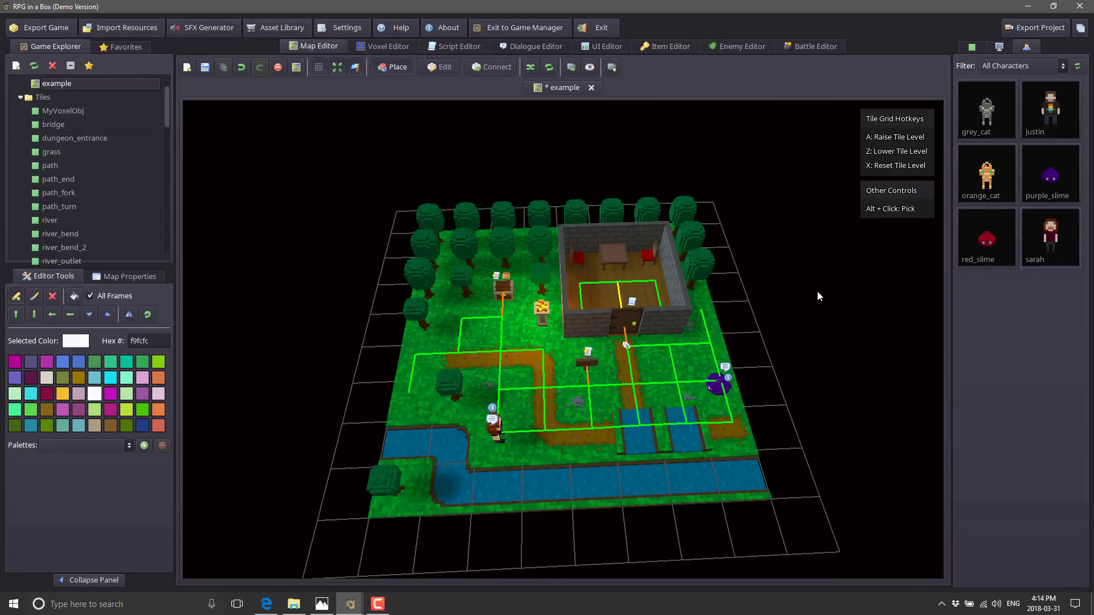
# - Place three sarah characters: one on the path and two along the river
pyautogui.click(1048, 234)
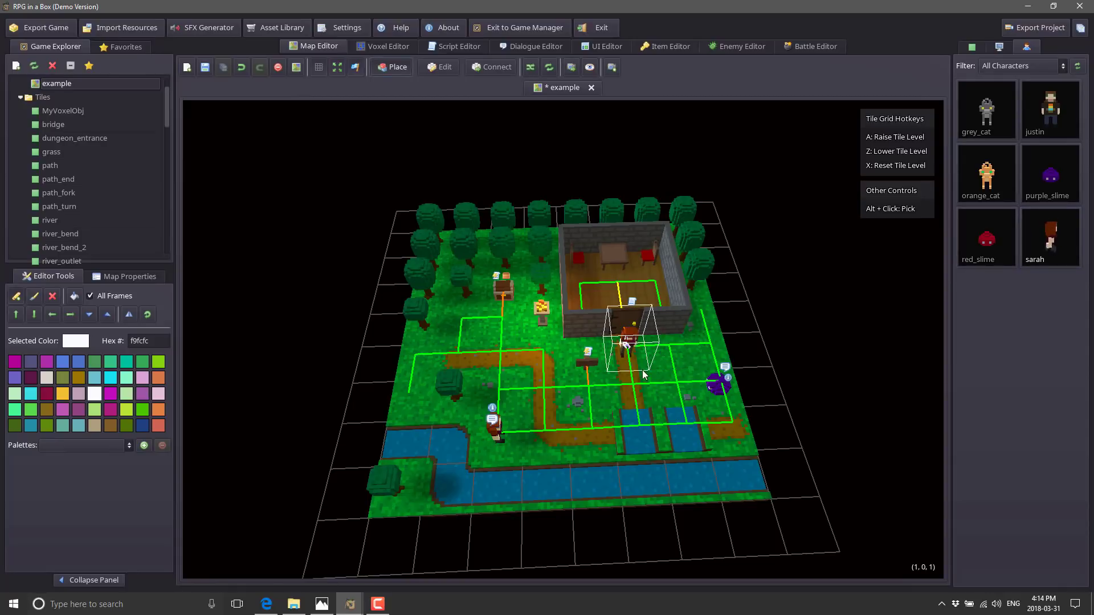
pyautogui.click(497, 362)
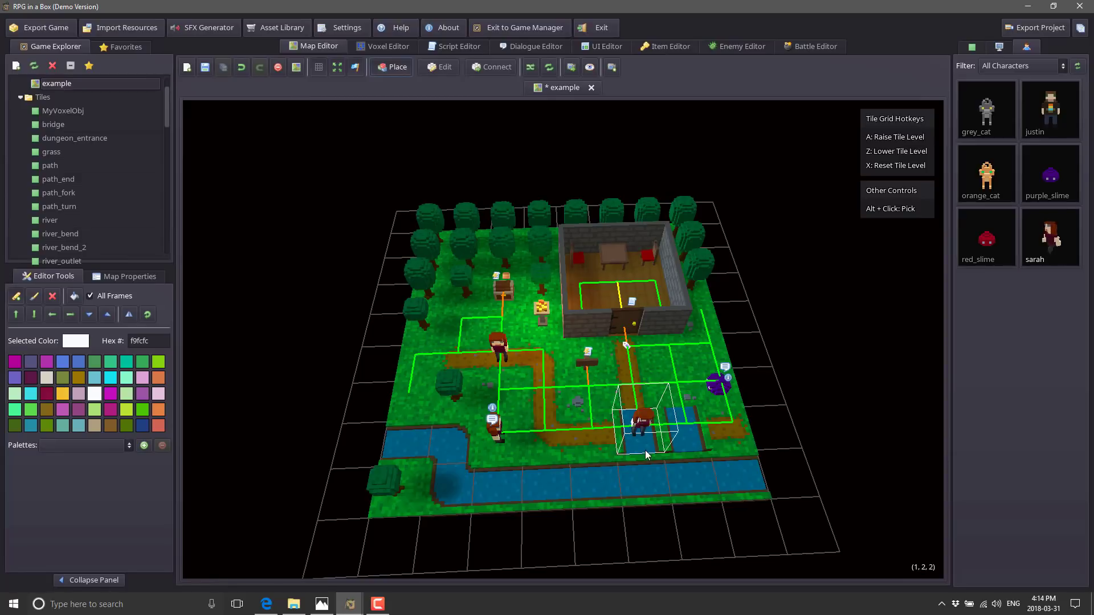
pyautogui.click(645, 497)
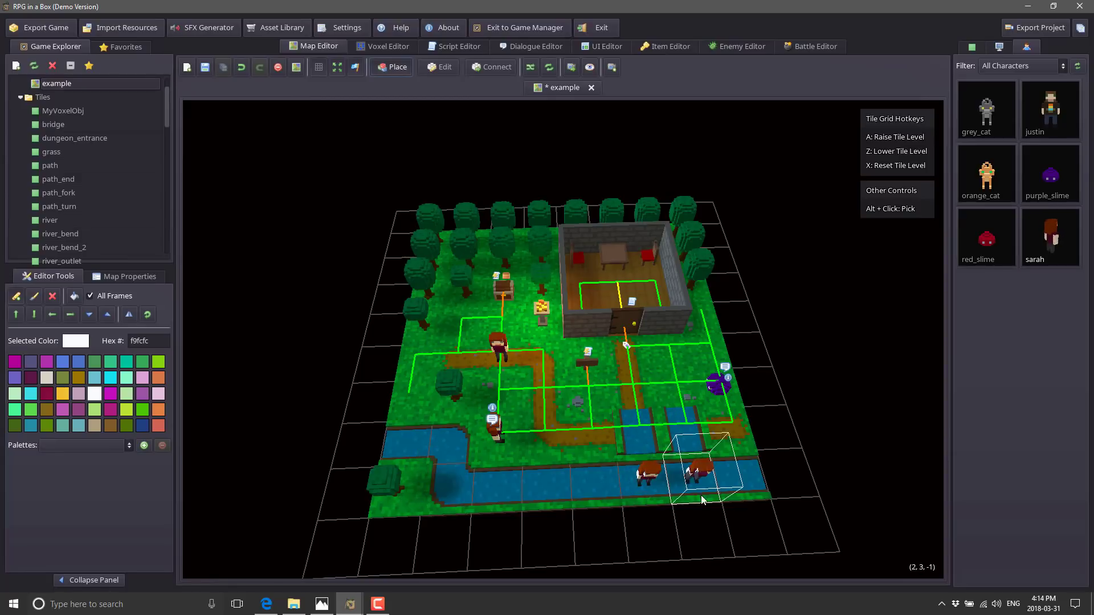
pyautogui.click(486, 492)
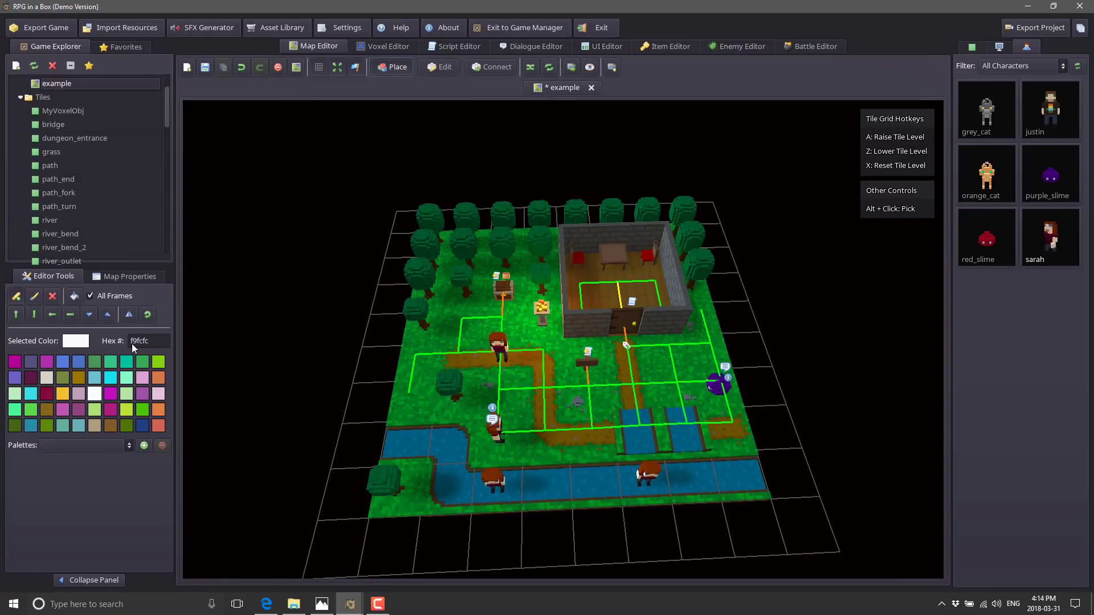
# - Show Map Properties and expand the Directional Light and Ambient Light settings
pyautogui.click(122, 277)
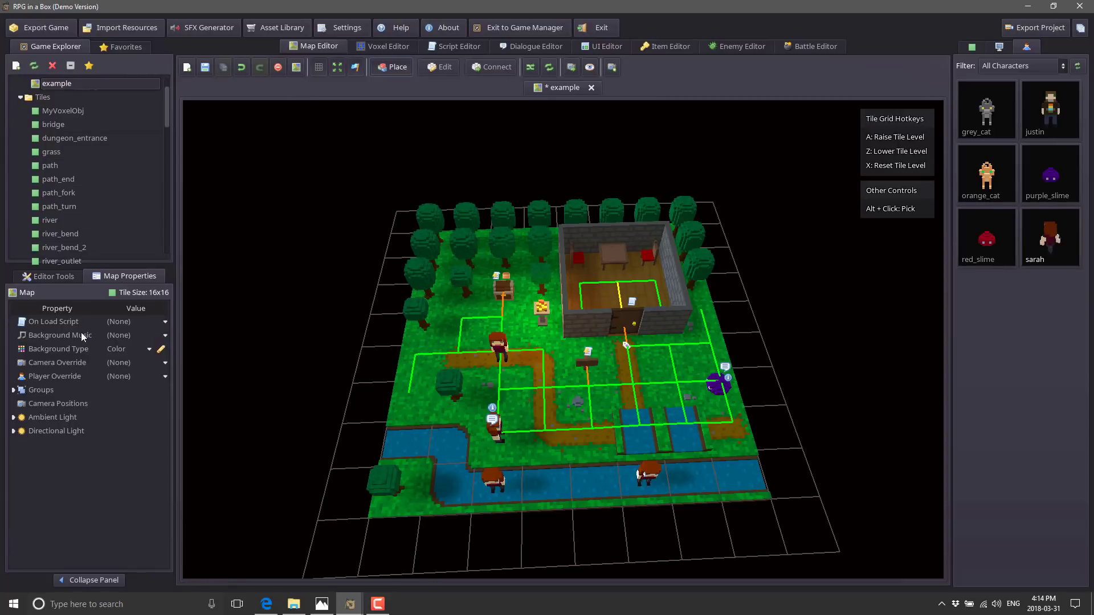
pyautogui.click(13, 432)
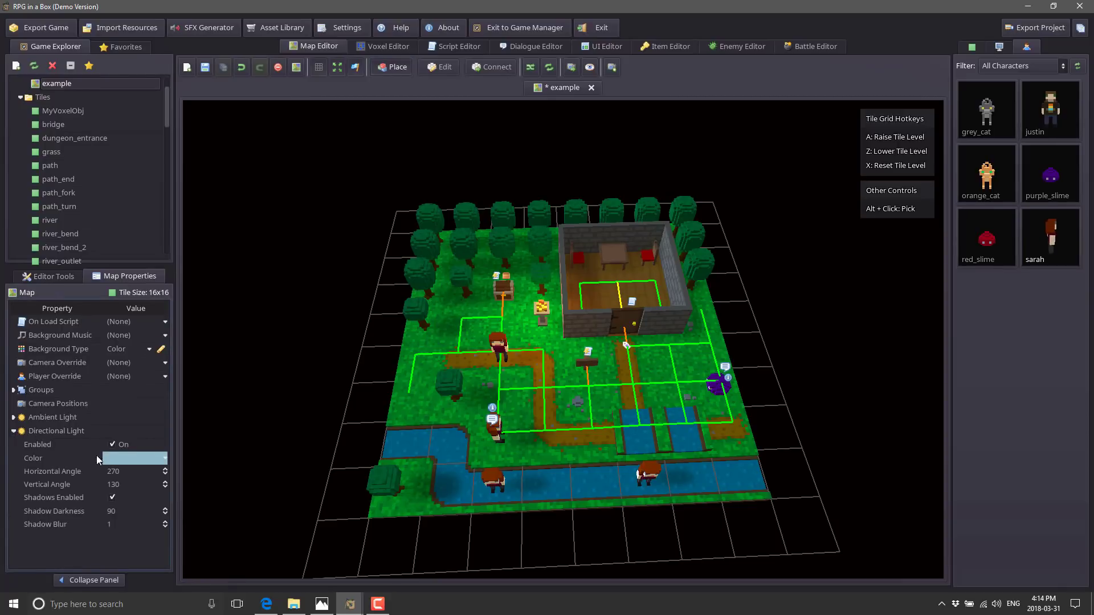
pyautogui.click(14, 418)
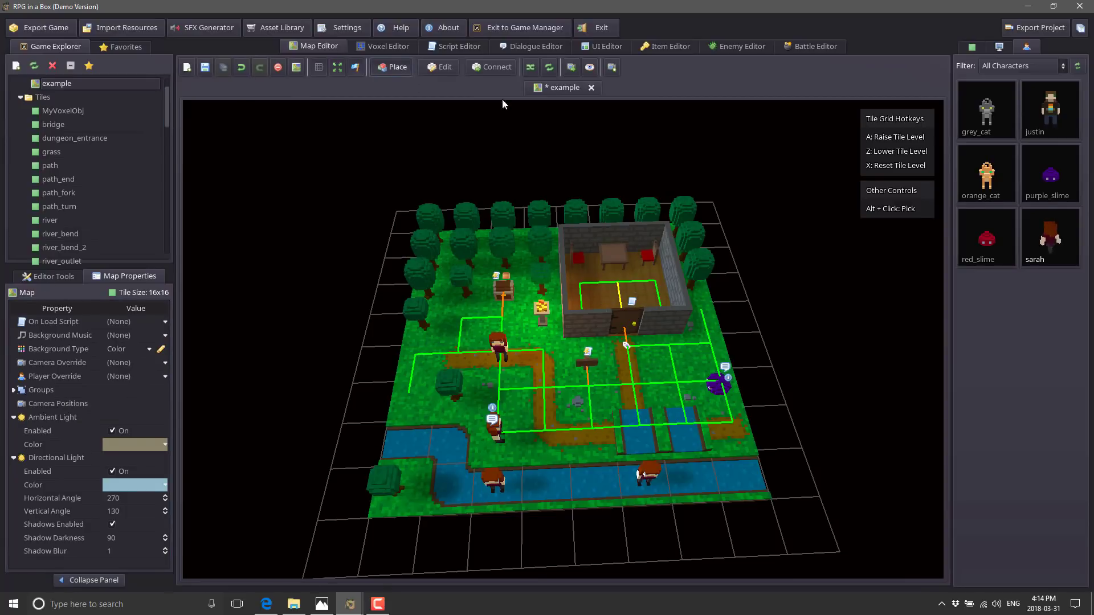
# - In Edit mode, select the house door to view its entity properties and open_door script
pyautogui.click(448, 74)
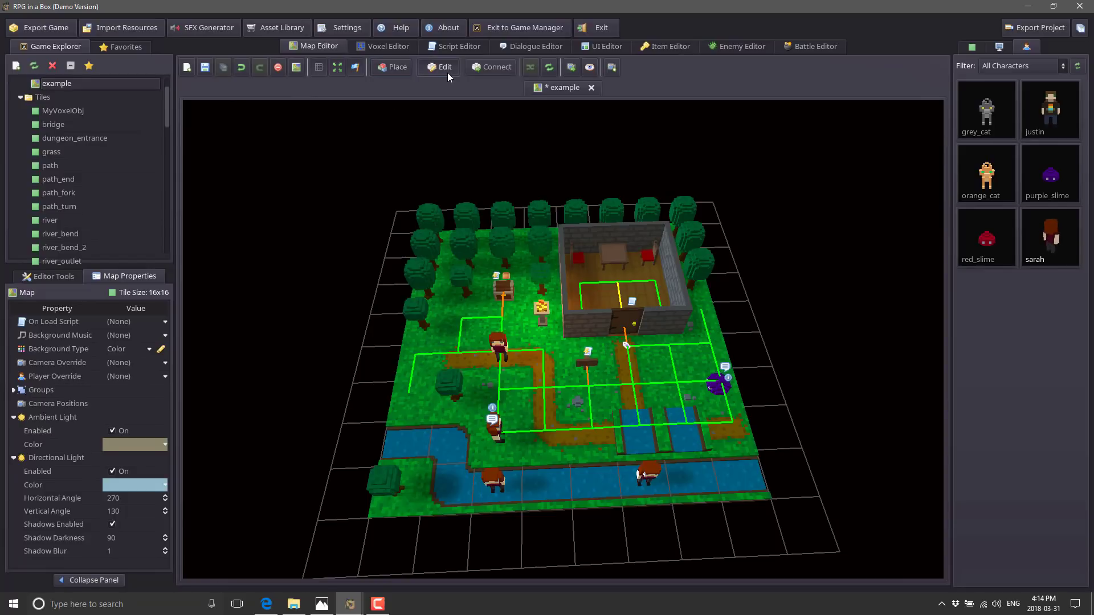
pyautogui.click(632, 306)
pyautogui.click(631, 306)
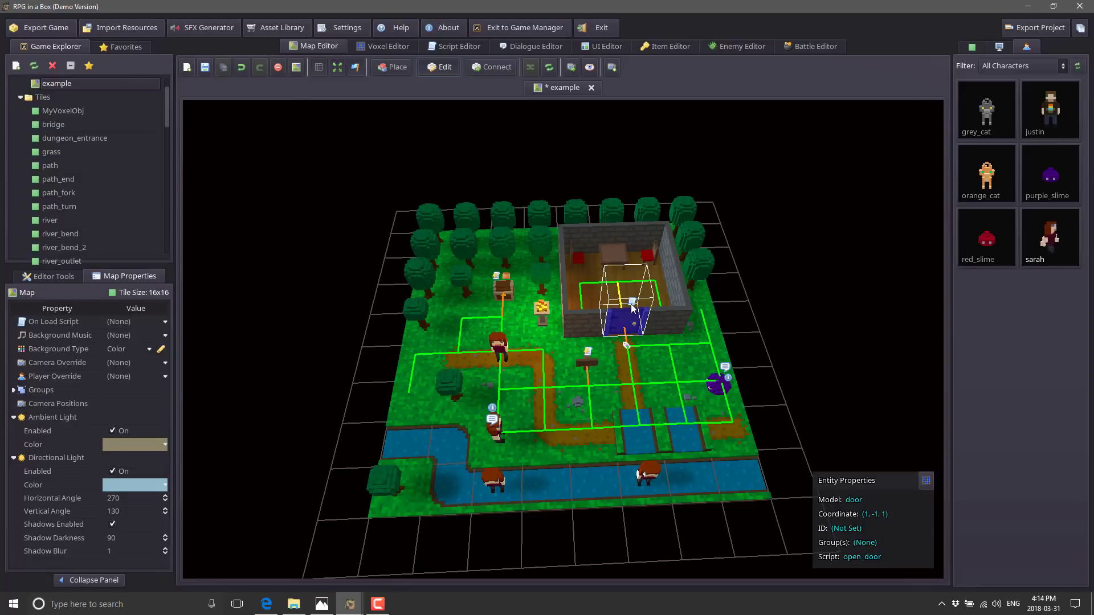
pyautogui.click(633, 310)
pyautogui.click(632, 312)
# - Expand the Scripts folder in the Game Explorer and select the open_door script
pyautogui.scroll(-10, 69, 162)
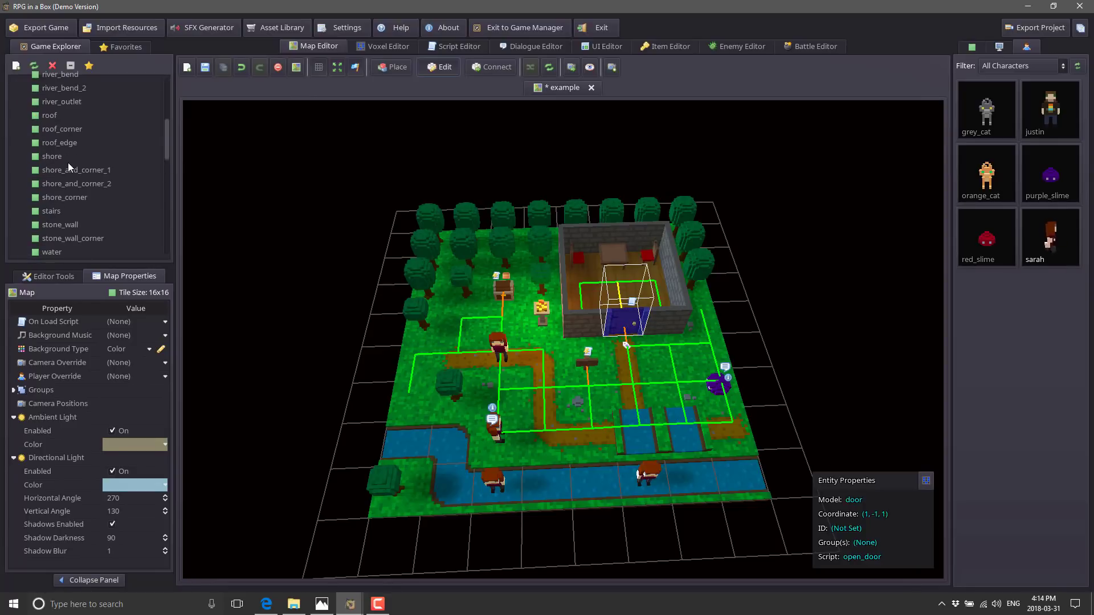
pyautogui.scroll(-5, 66, 162)
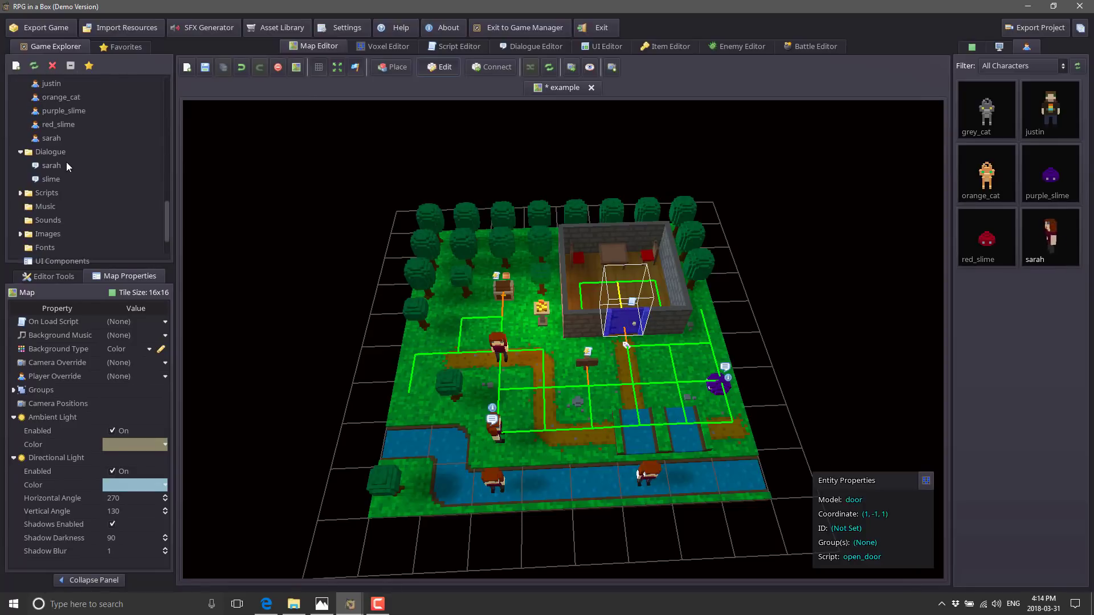
pyautogui.click(20, 193)
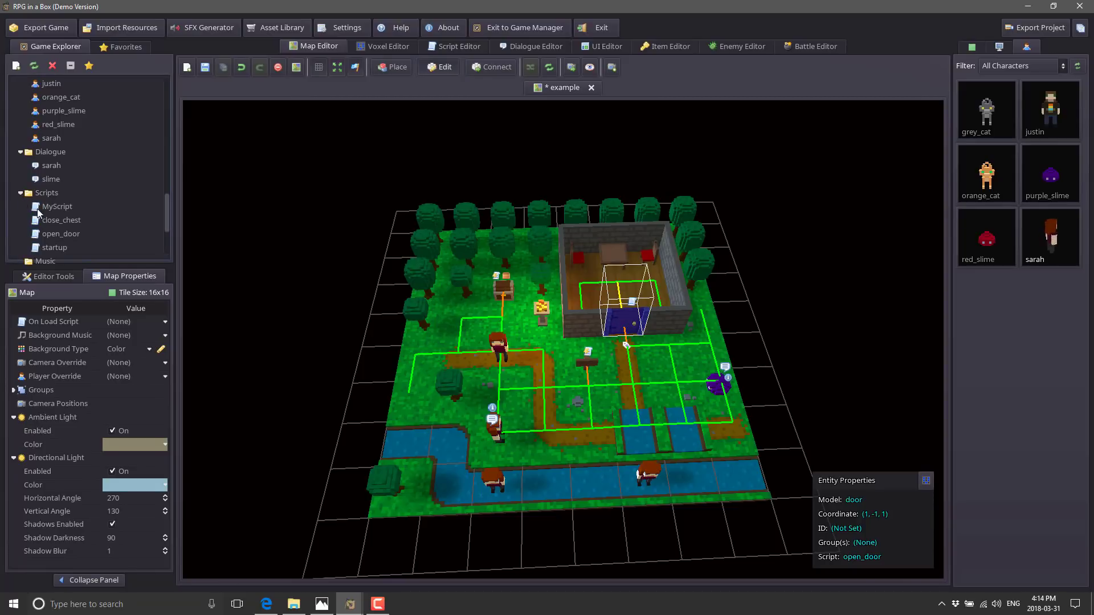
pyautogui.click(64, 234)
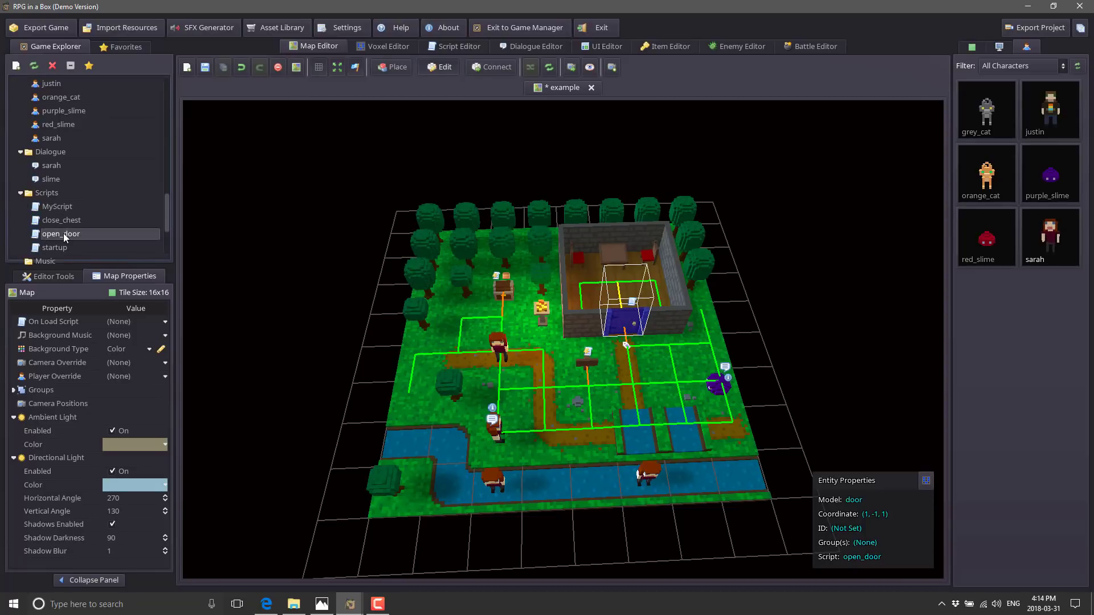
pyautogui.doubleClick(64, 234)
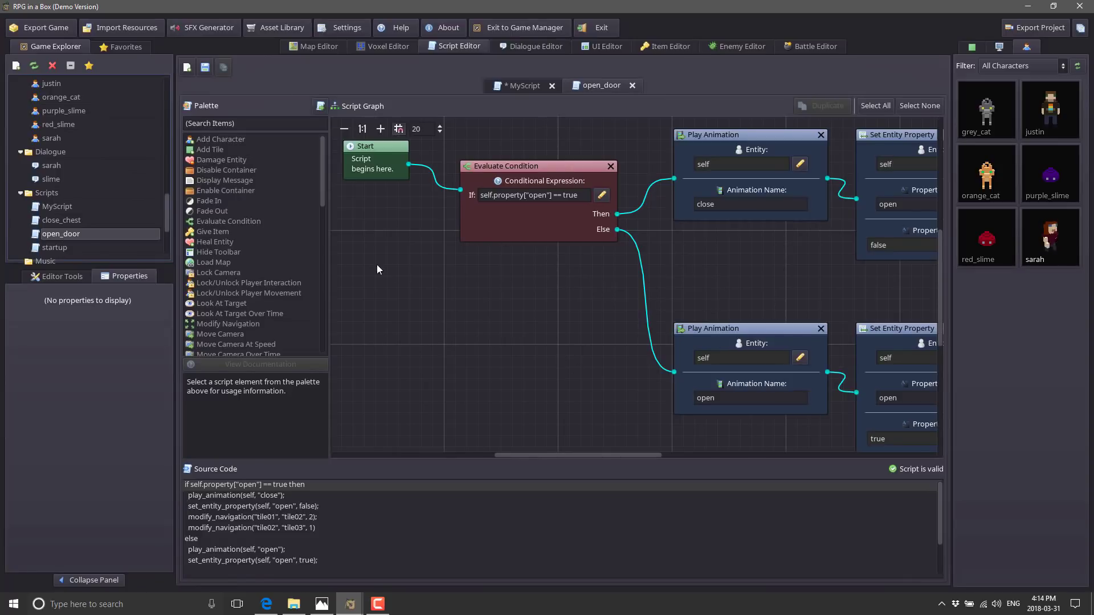
pyautogui.moveTo(576, 307); pyautogui.dragTo(466, 324, button='middle')
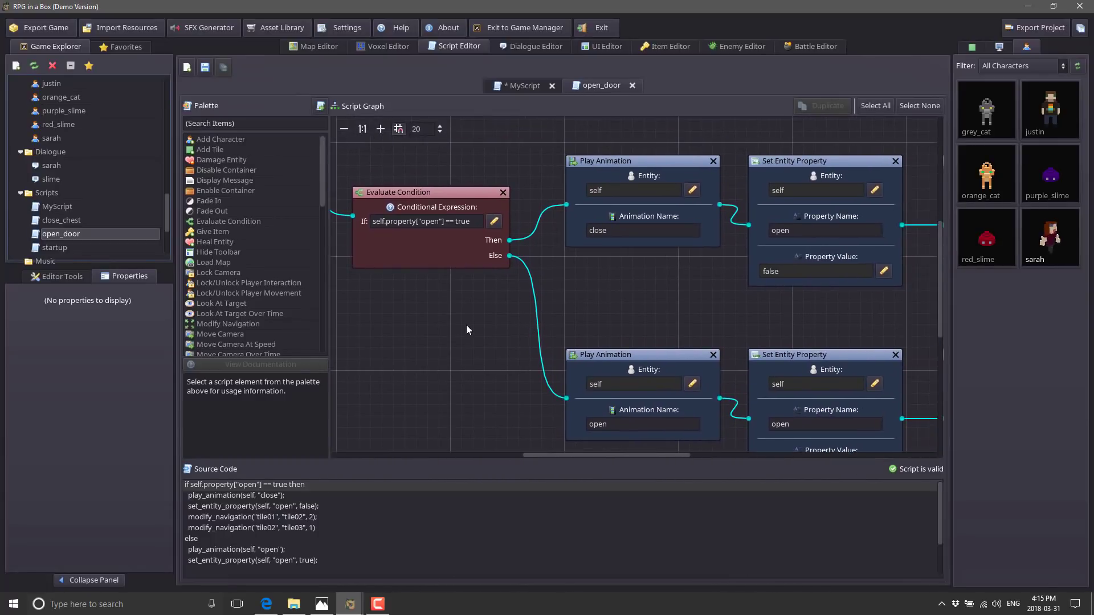
pyautogui.moveTo(567, 202); pyautogui.dragTo(495, 209, button='middle')
pyautogui.moveTo(686, 320); pyautogui.dragTo(525, 292, button='middle')
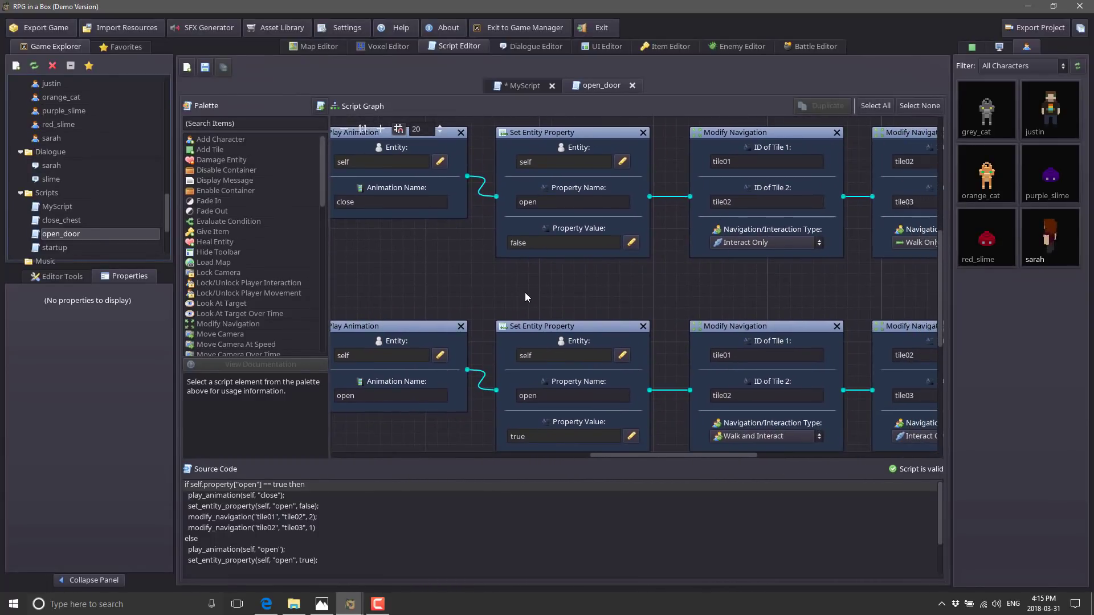
pyautogui.scroll(-1, 524, 292)
pyautogui.scroll(3, 563, 299)
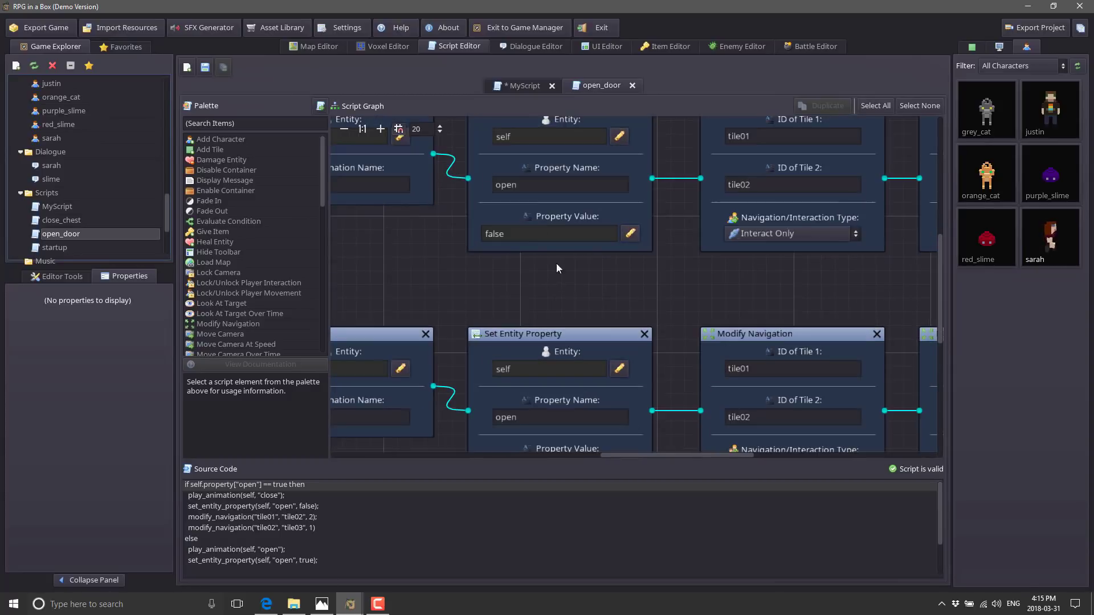
pyautogui.scroll(-2, 641, 324)
pyautogui.scroll(-3, 641, 324)
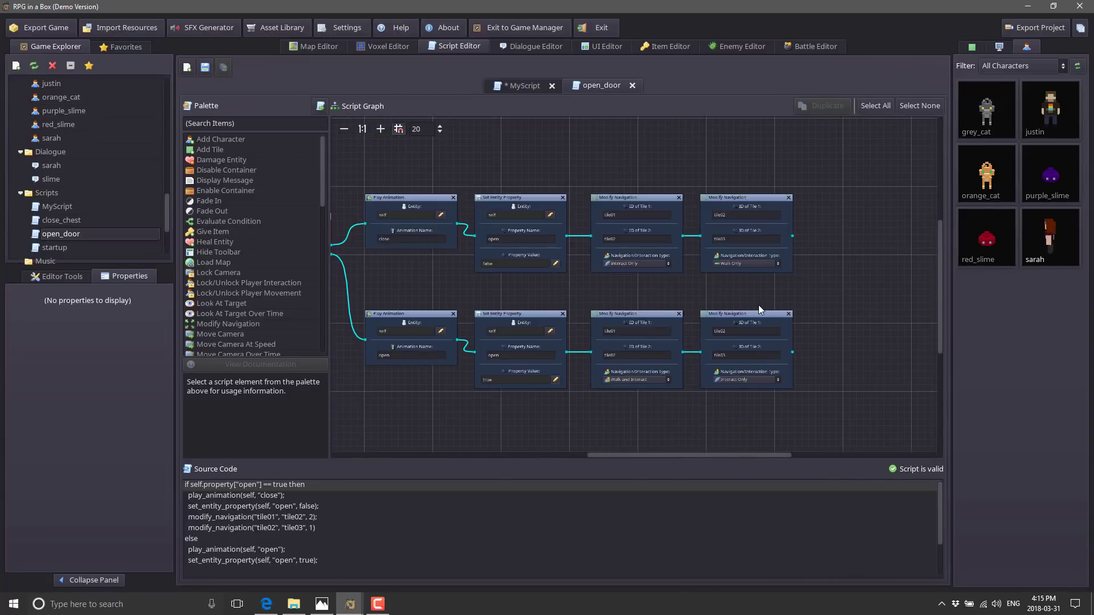
pyautogui.scroll(2, 700, 281)
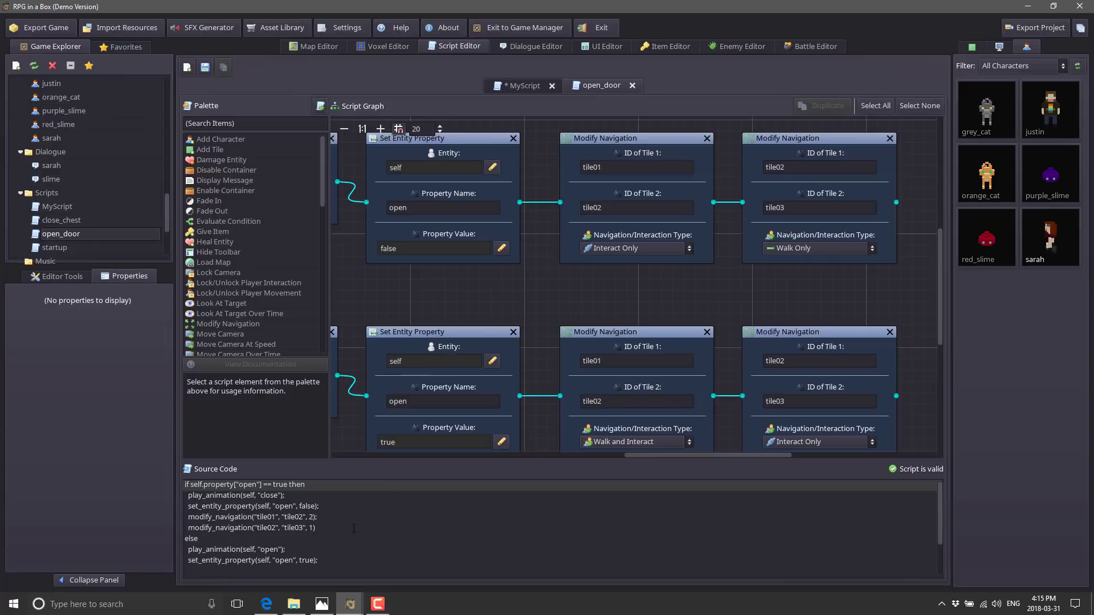
pyautogui.scroll(-3, 354, 547)
pyautogui.scroll(3, 376, 536)
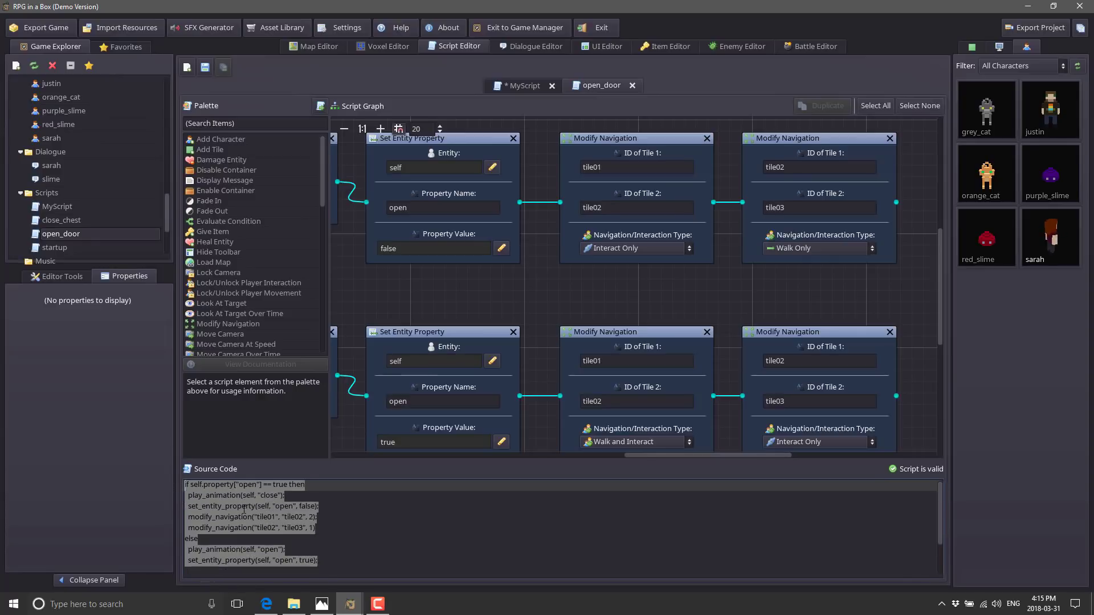
pyautogui.click(399, 527)
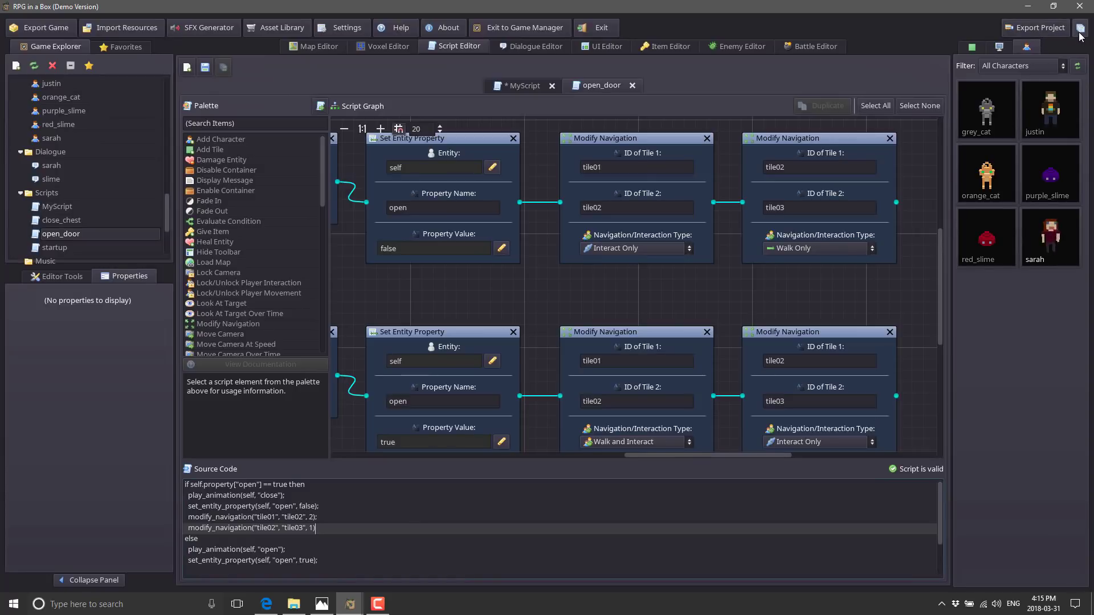
# - Cancel Export Project and start Export Game with Windows 64-bit as the target platform
pyautogui.click(1039, 26)
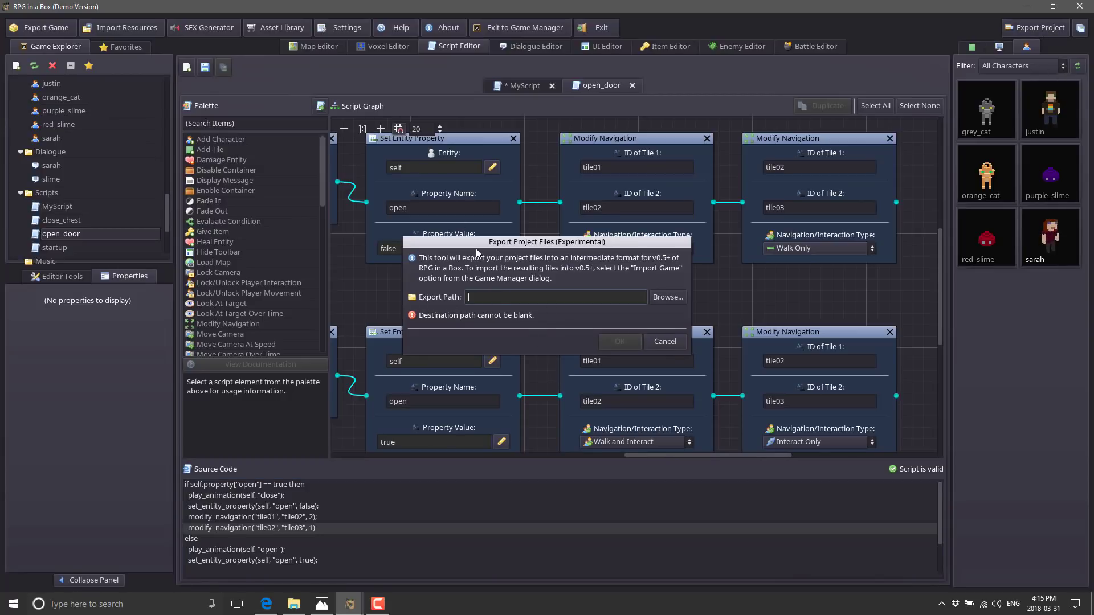
pyautogui.click(676, 339)
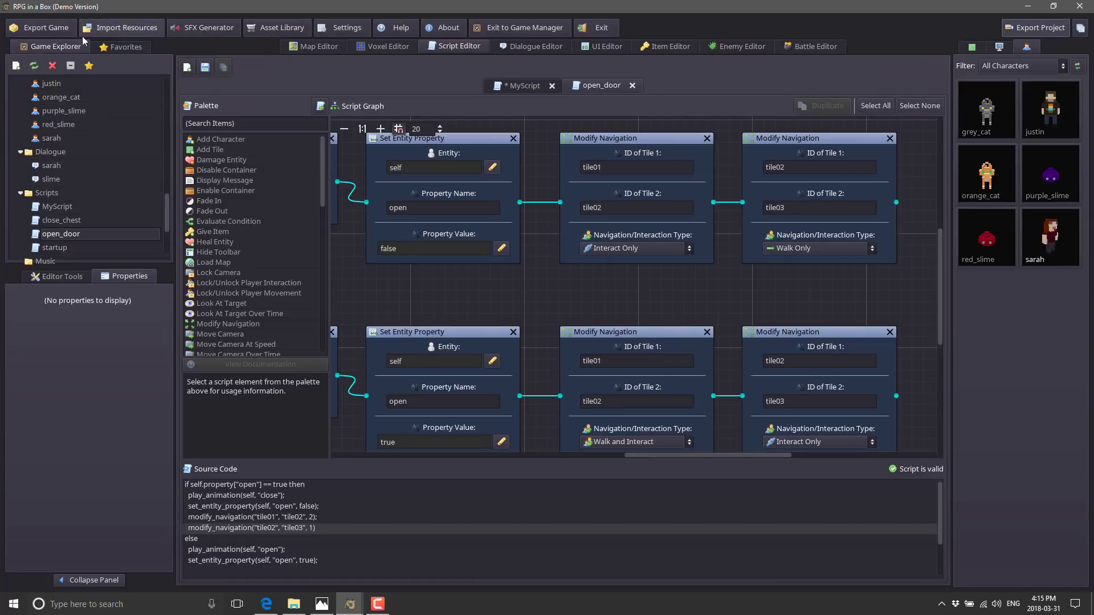
pyautogui.click(55, 25)
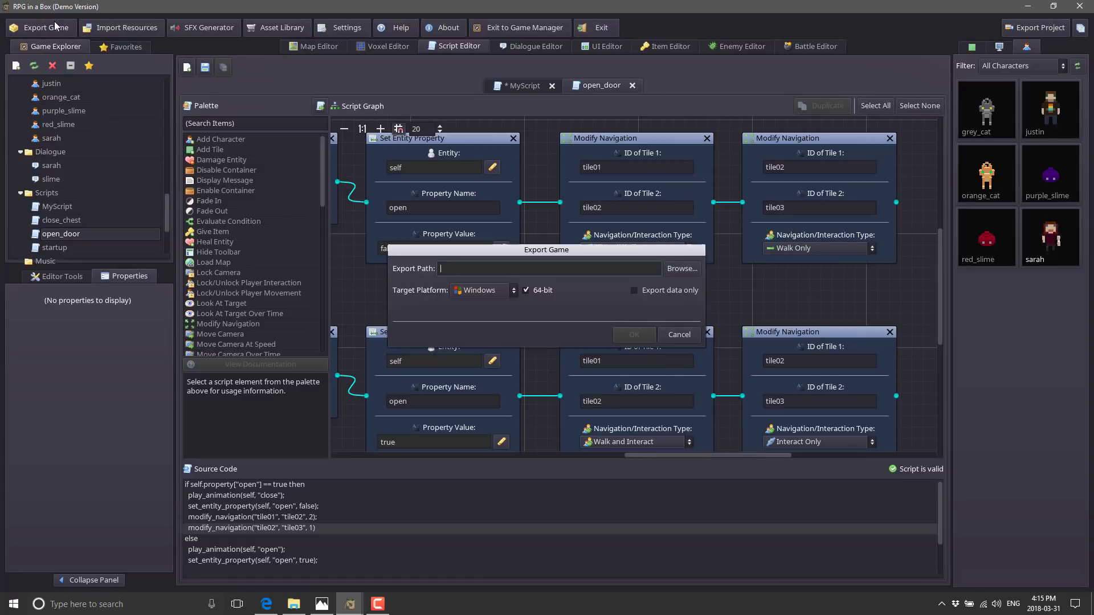
pyautogui.click(515, 289)
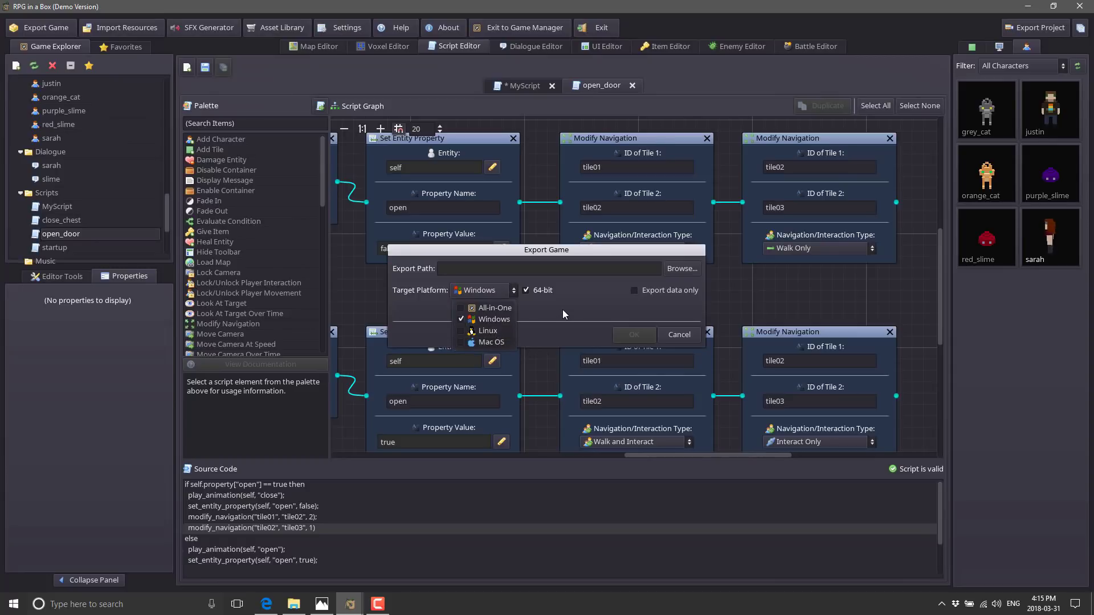
pyautogui.click(487, 319)
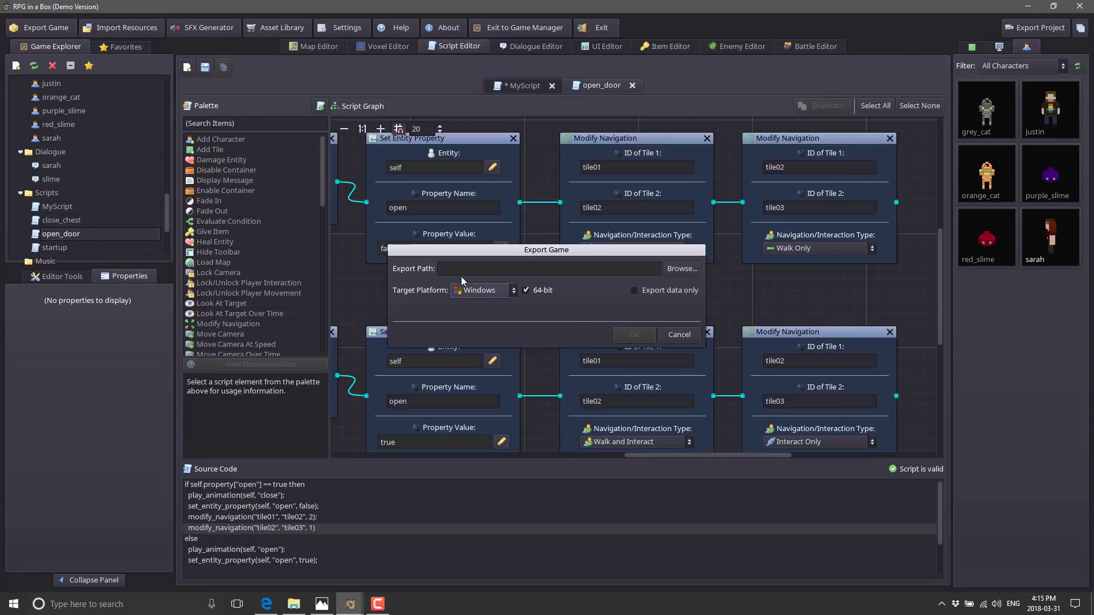
# - Browse for the export destination and navigate up to C:/temp
pyautogui.click(590, 269)
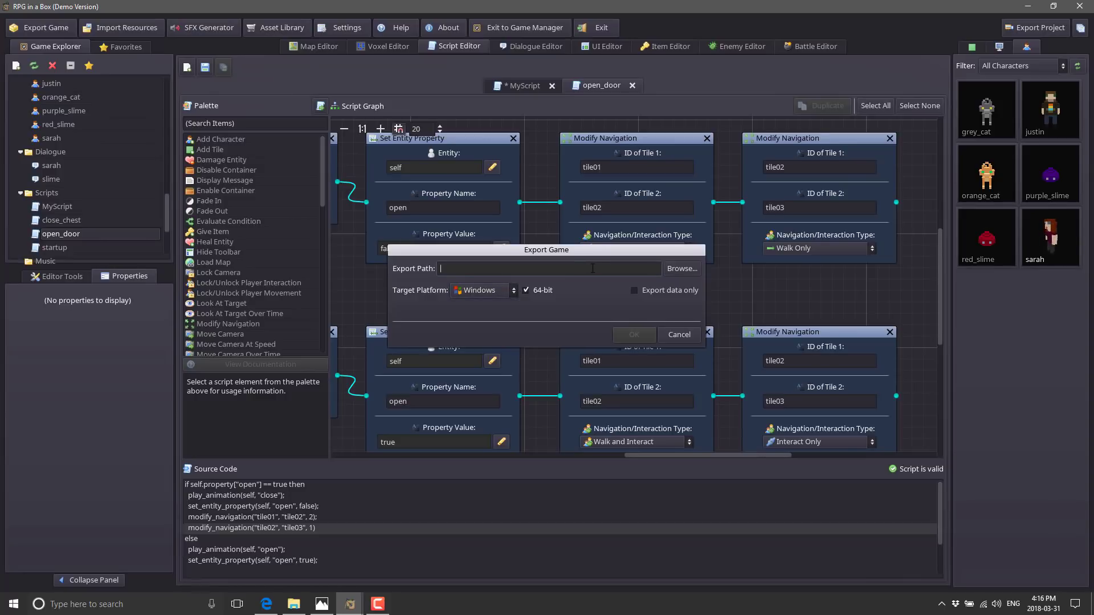
pyautogui.click(683, 270)
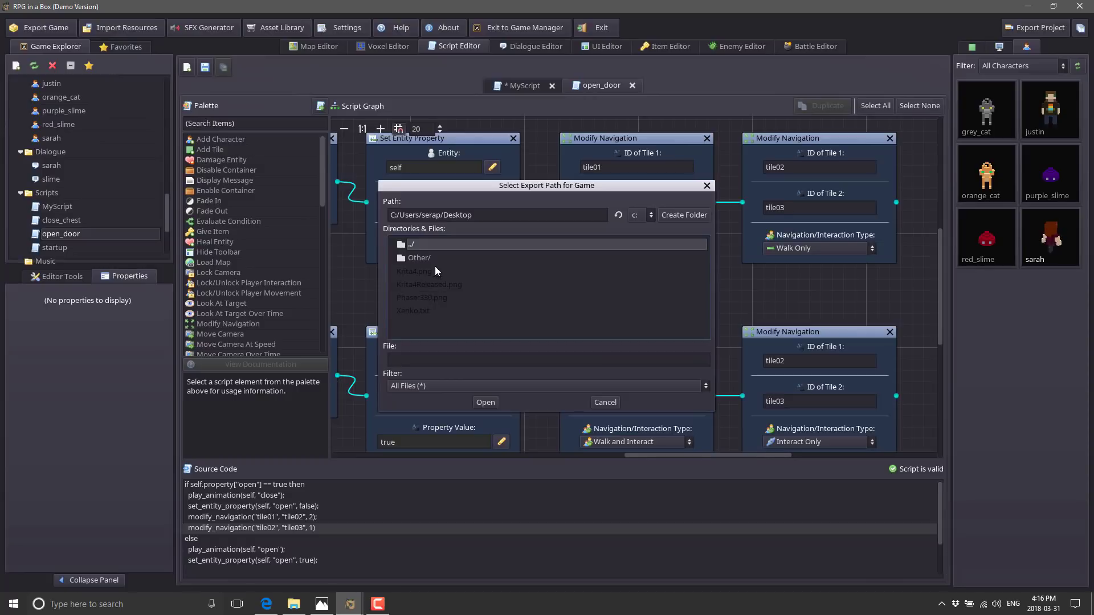
pyautogui.doubleClick(420, 247)
pyautogui.doubleClick(419, 248)
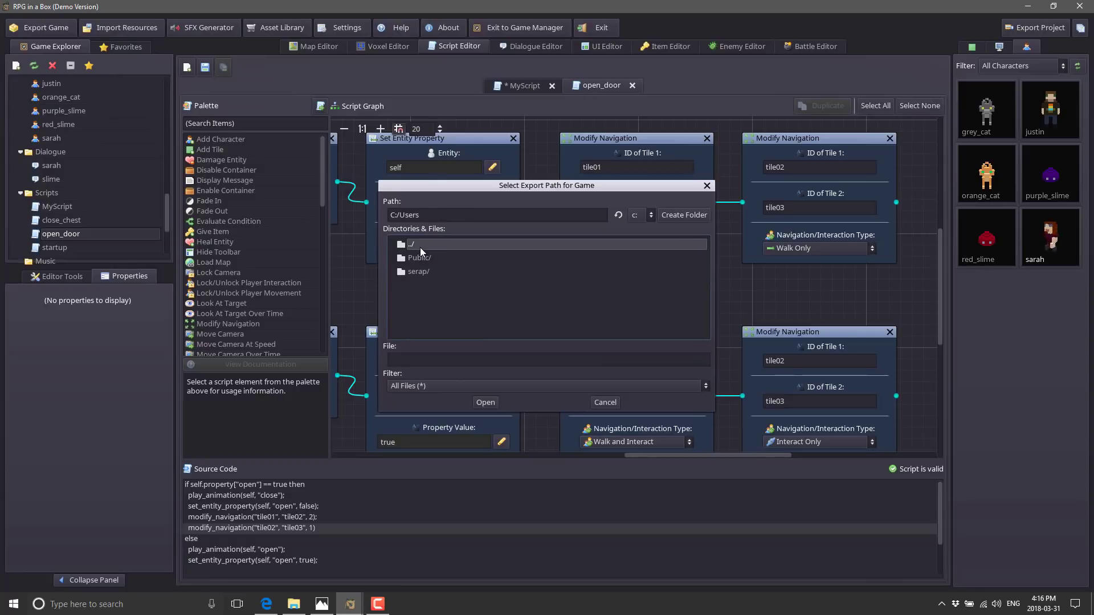
pyautogui.doubleClick(419, 247)
pyautogui.scroll(-3, 420, 315)
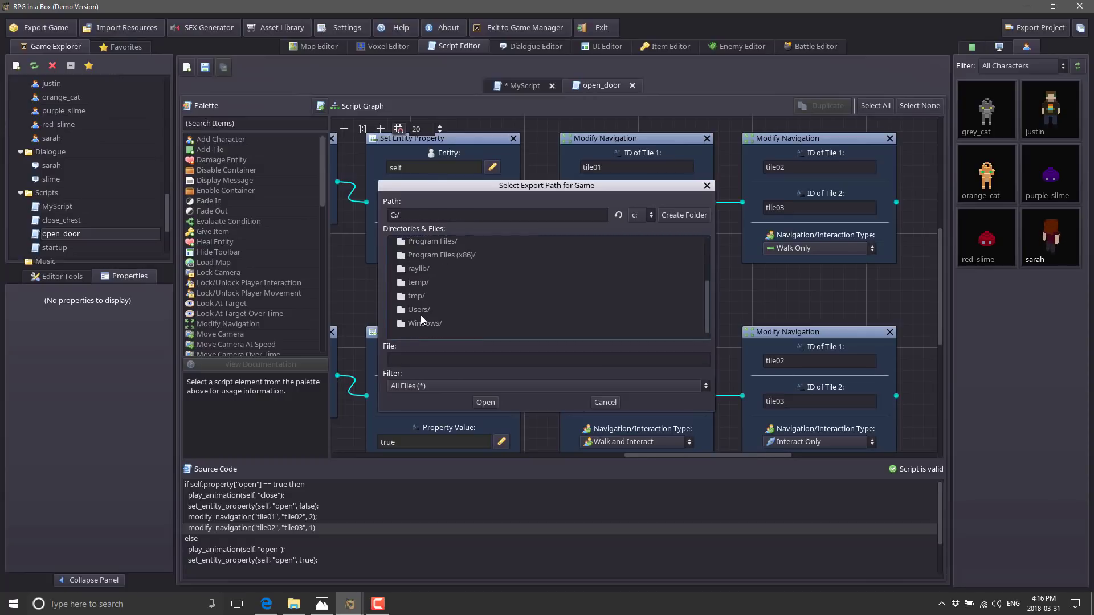
pyautogui.doubleClick(421, 285)
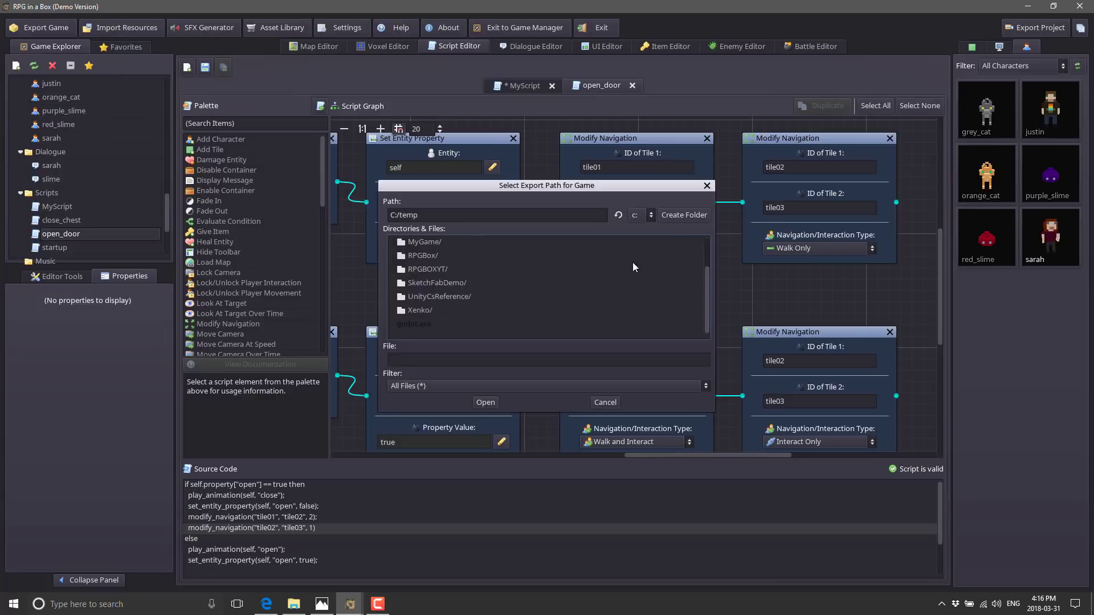
# - Create a GameOut folder in C:/temp, choose it as the export path, and export
pyautogui.click(678, 217)
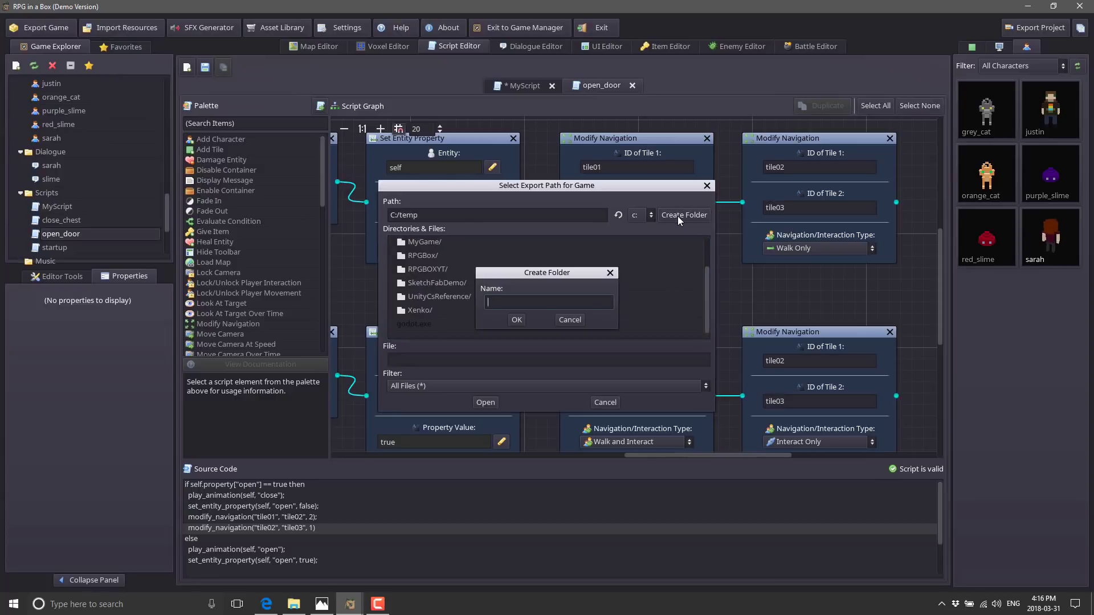
pyautogui.write('GameOut')
pyautogui.press('Return')
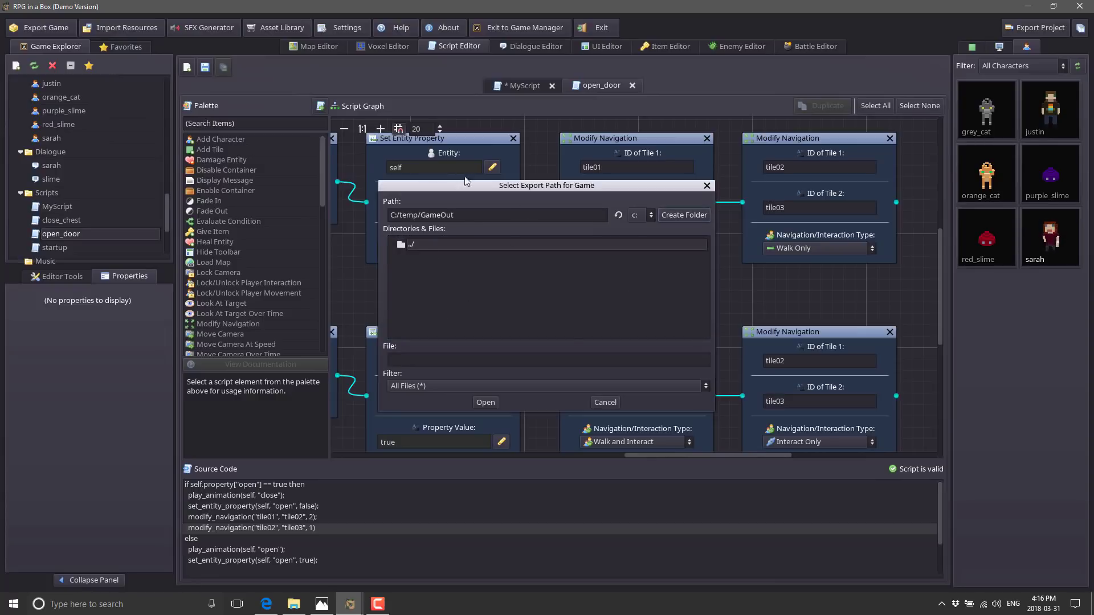
pyautogui.click(489, 401)
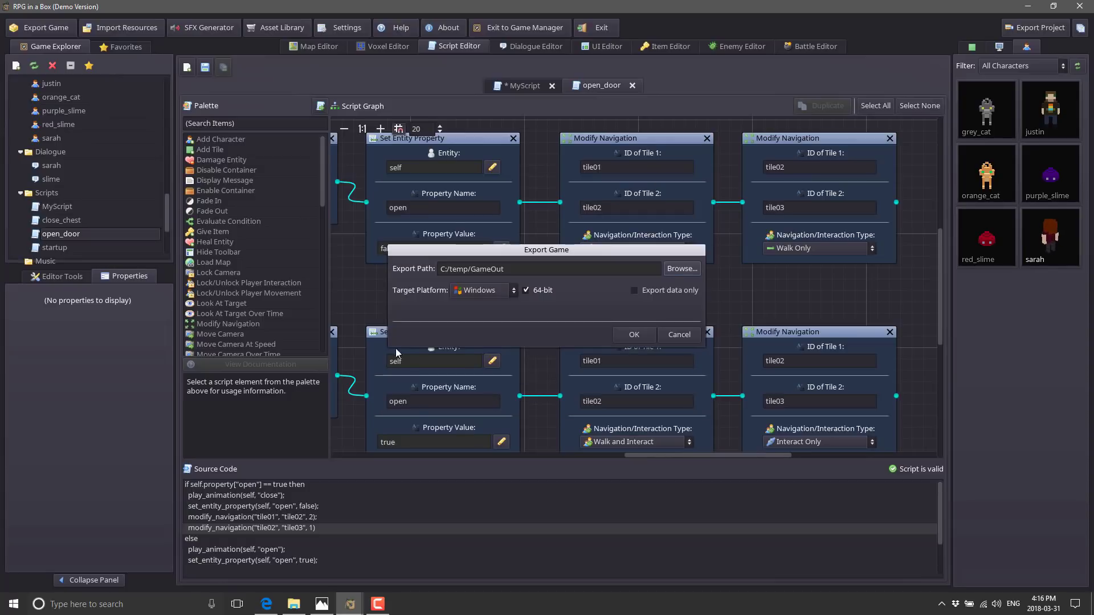
pyautogui.click(631, 334)
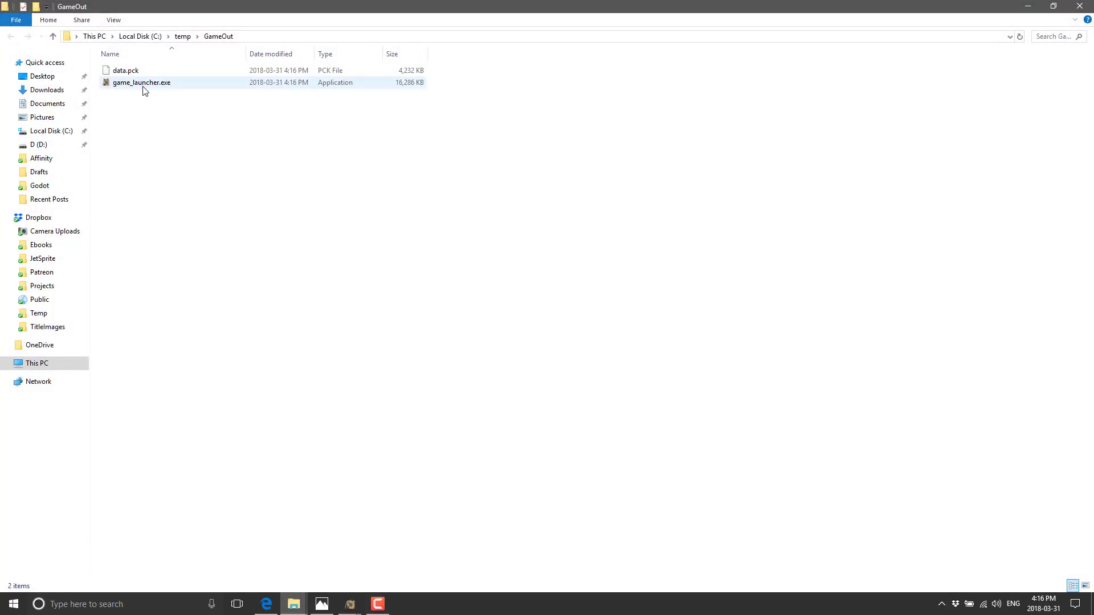
# - Launch game_launcher.exe from C:\temp\GameOut, next to data.pck
pyautogui.click(121, 72)
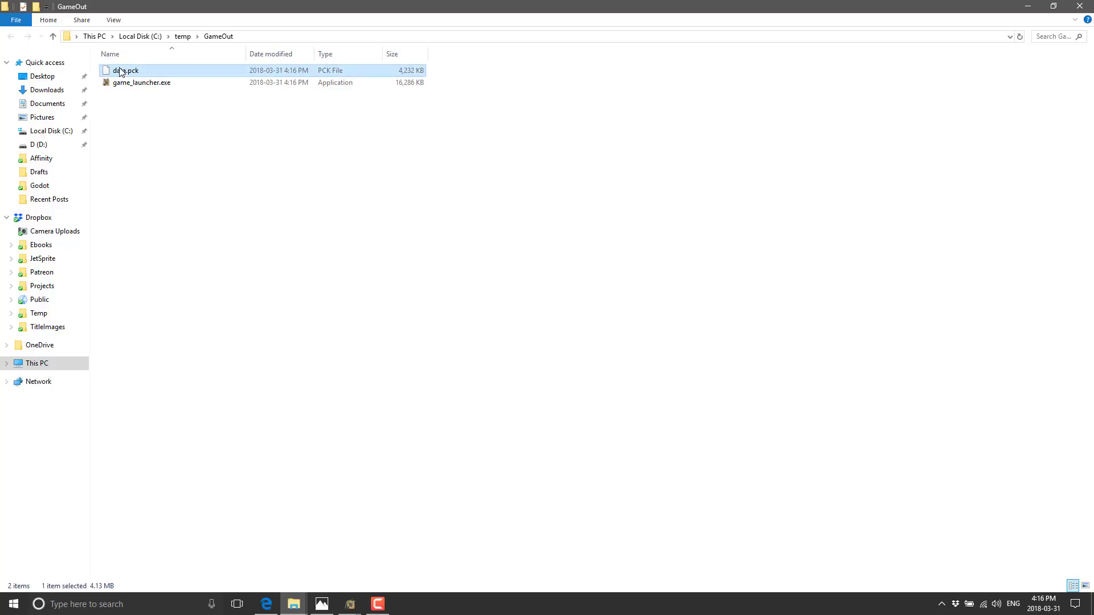
pyautogui.doubleClick(146, 84)
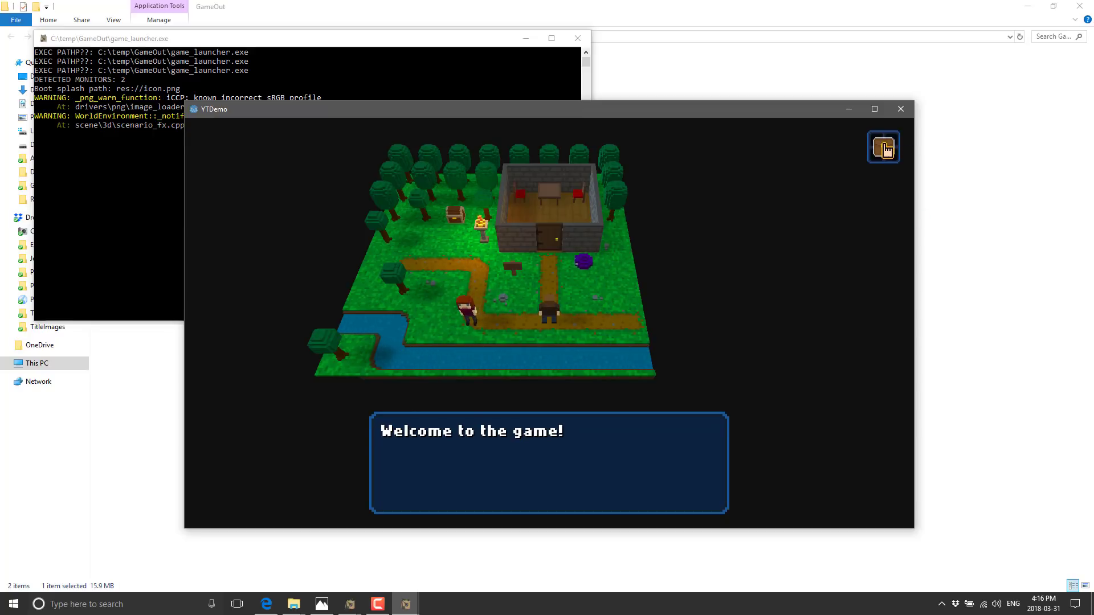
# - Check the inventory holds a key, close it, quit YTDemo, and show the RPG in a Box windows
pyautogui.click(885, 149)
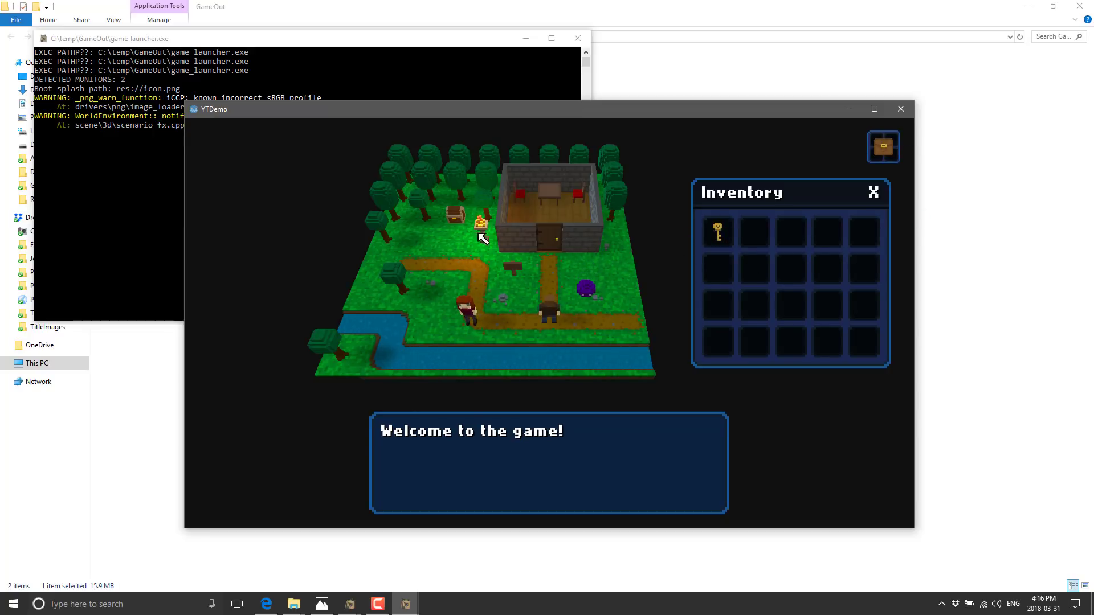
pyautogui.click(872, 195)
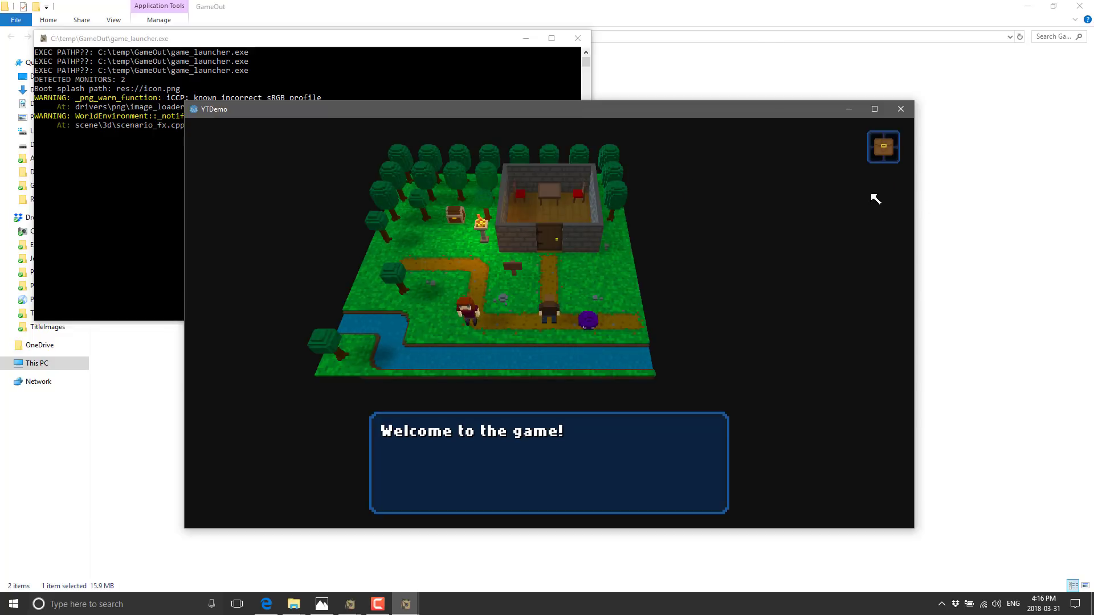
pyautogui.click(901, 111)
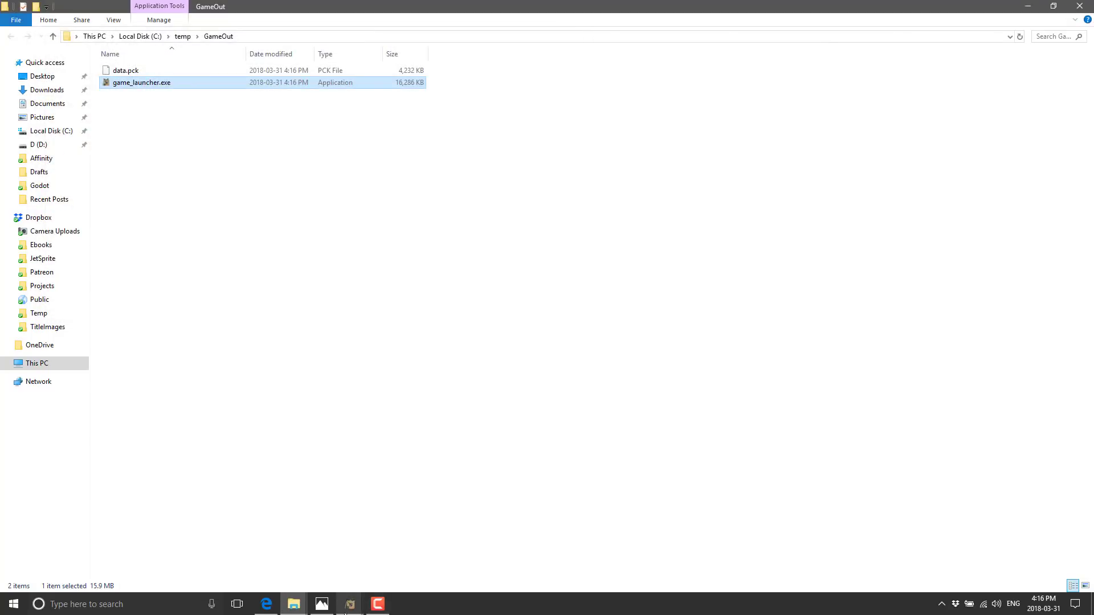
pyautogui.click(350, 605)
# - Bring the RPG in a Box editor with the open_door script back to the front
pyautogui.click(429, 549)
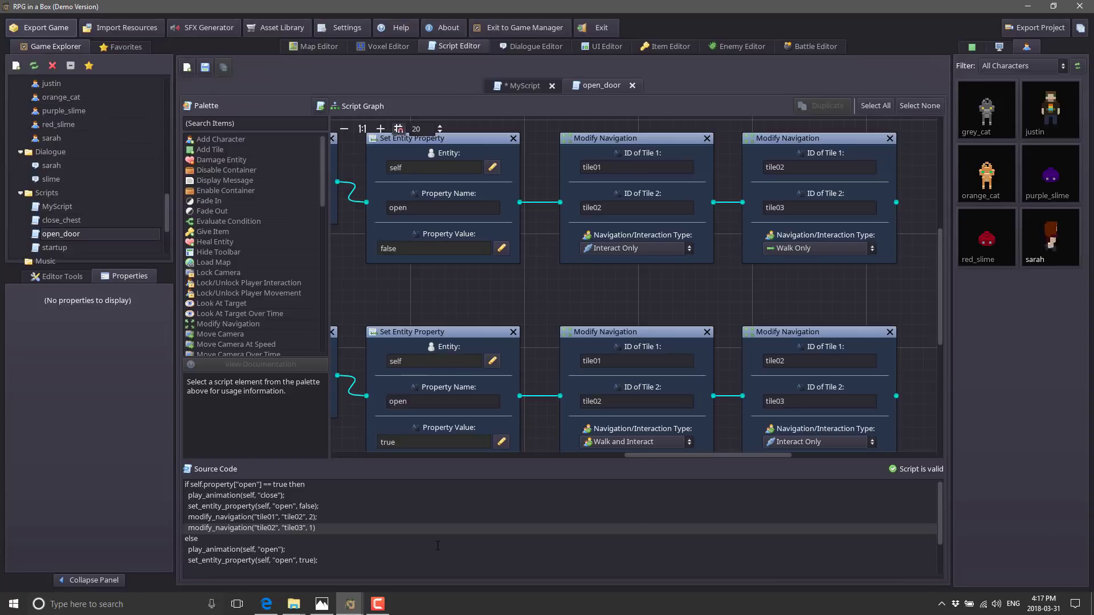
# - In Edge, browse down the rpginabox.com homepage's development update posts
pyautogui.click(266, 603)
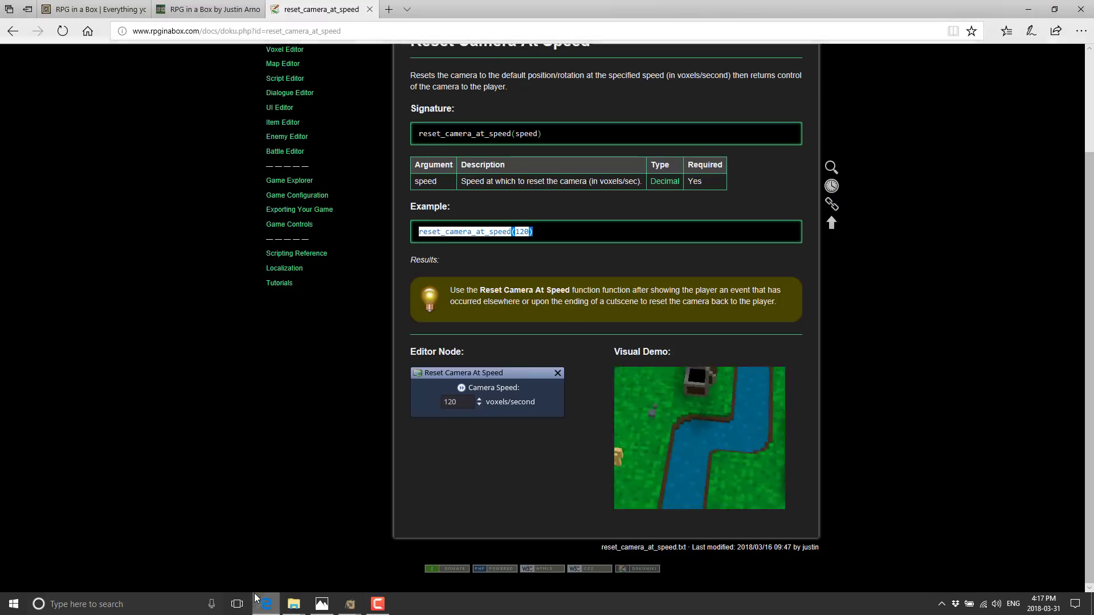
pyautogui.click(95, 8)
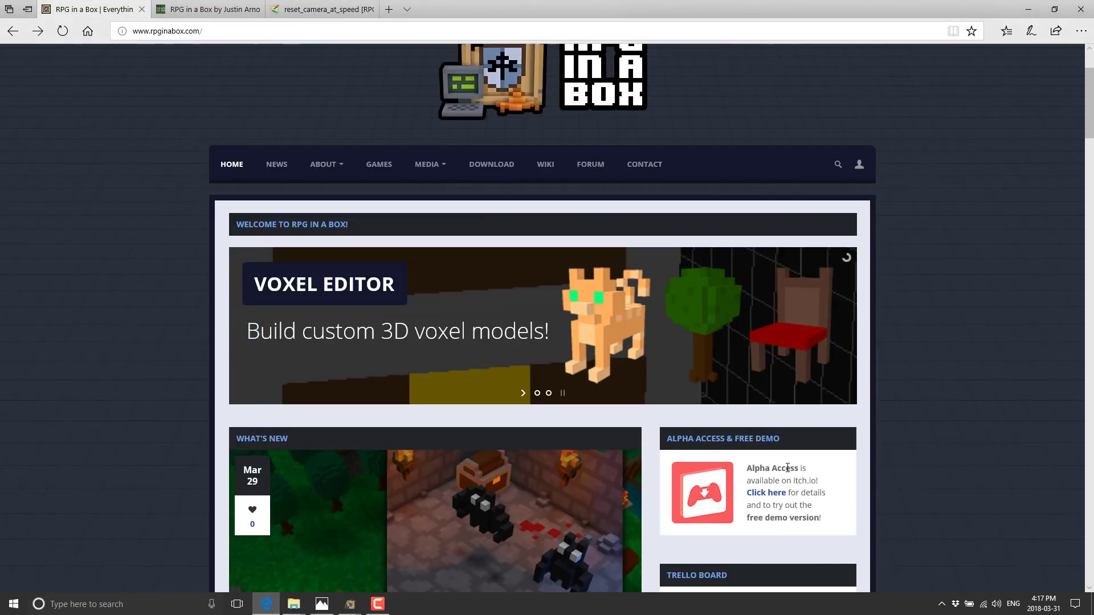
pyautogui.scroll(-1, 785, 465)
pyautogui.scroll(-3, 785, 466)
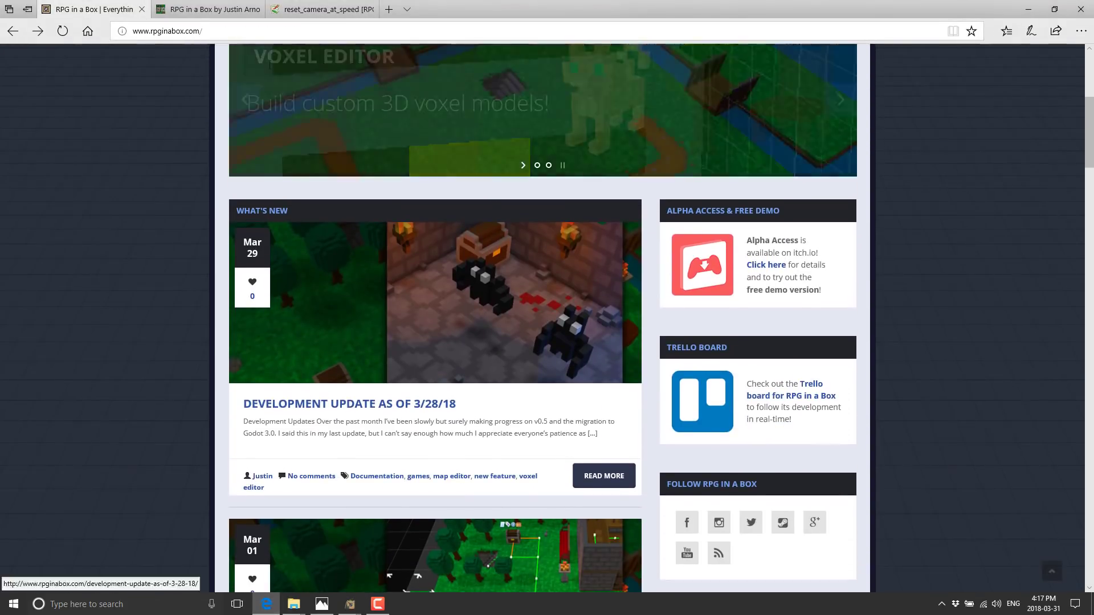
# - Glance at the itch.io RPG in a Box page, then return to the rpginabox.com homepage's top
pyautogui.click(205, 9)
pyautogui.scroll(15, 55, 63)
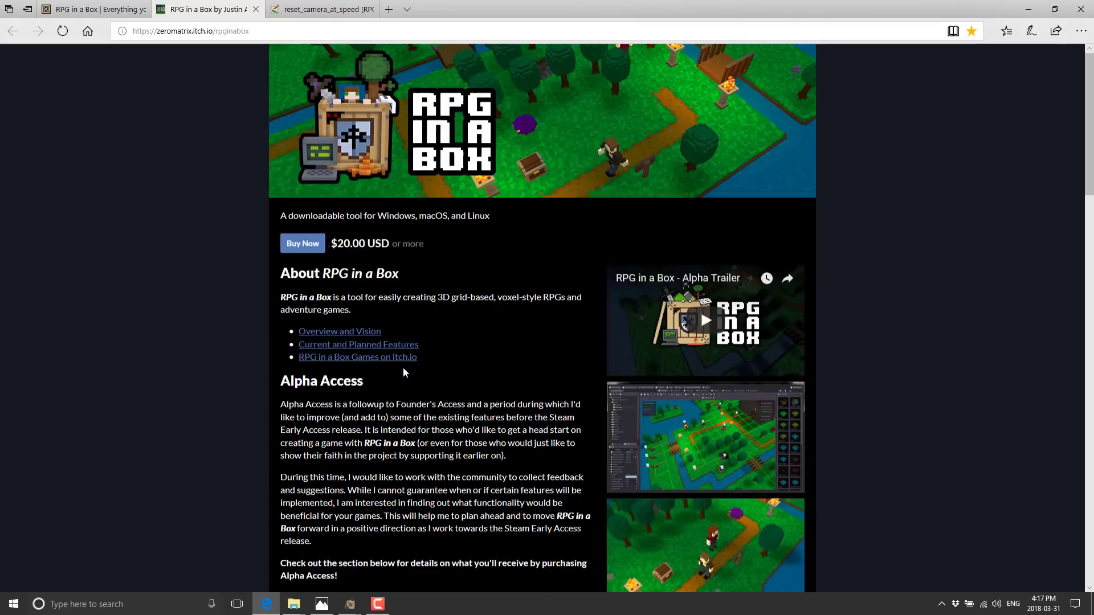
pyautogui.click(91, 9)
pyautogui.scroll(1, 357, 322)
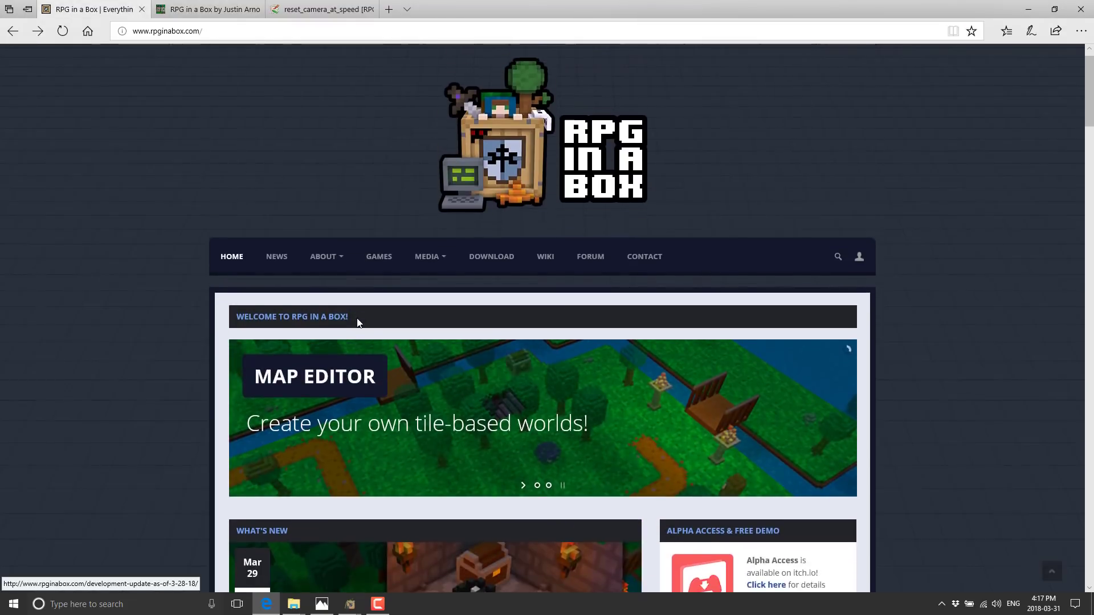
pyautogui.scroll(-1, 385, 356)
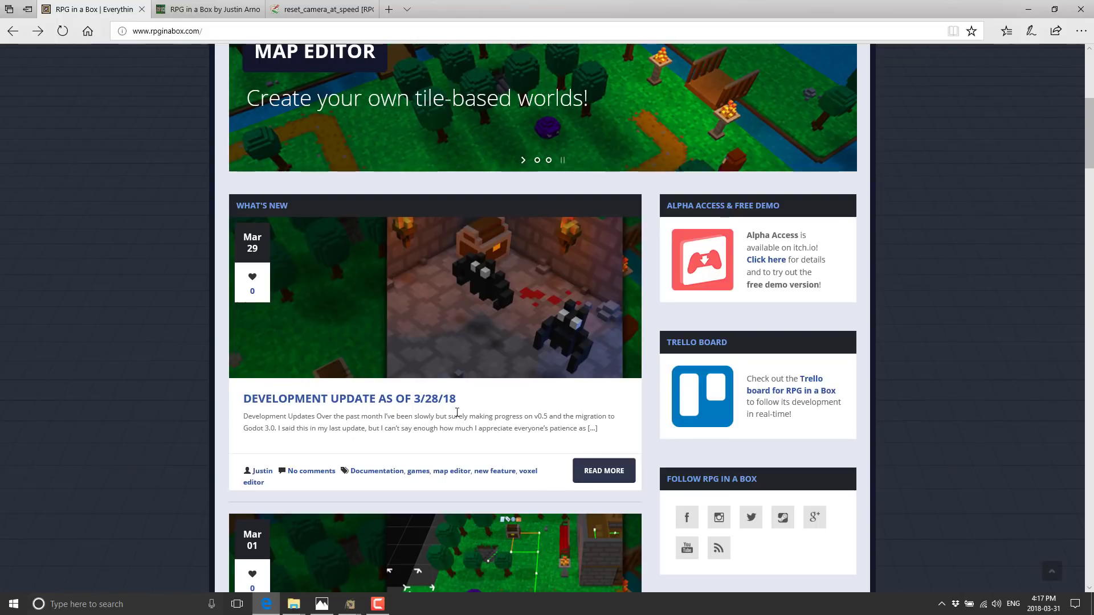
pyautogui.scroll(-3, 457, 416)
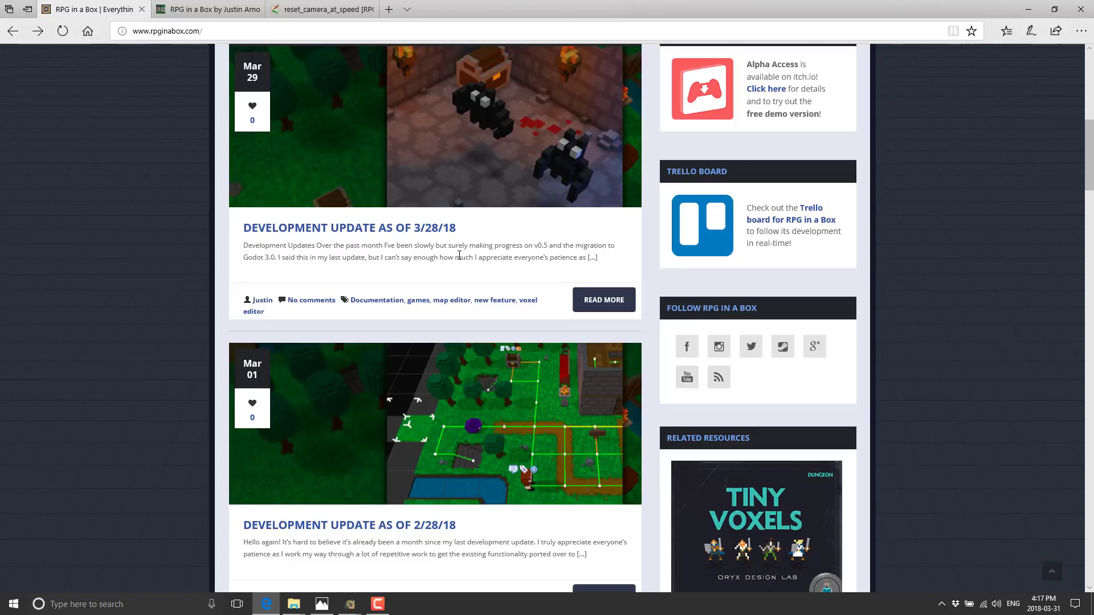
pyautogui.scroll(8, 374, 255)
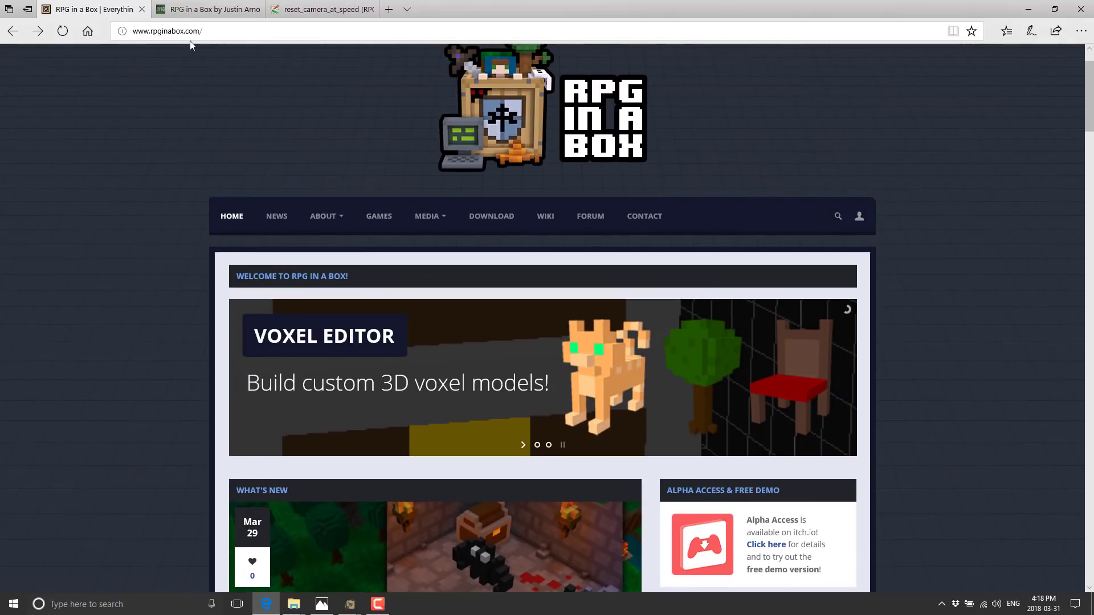